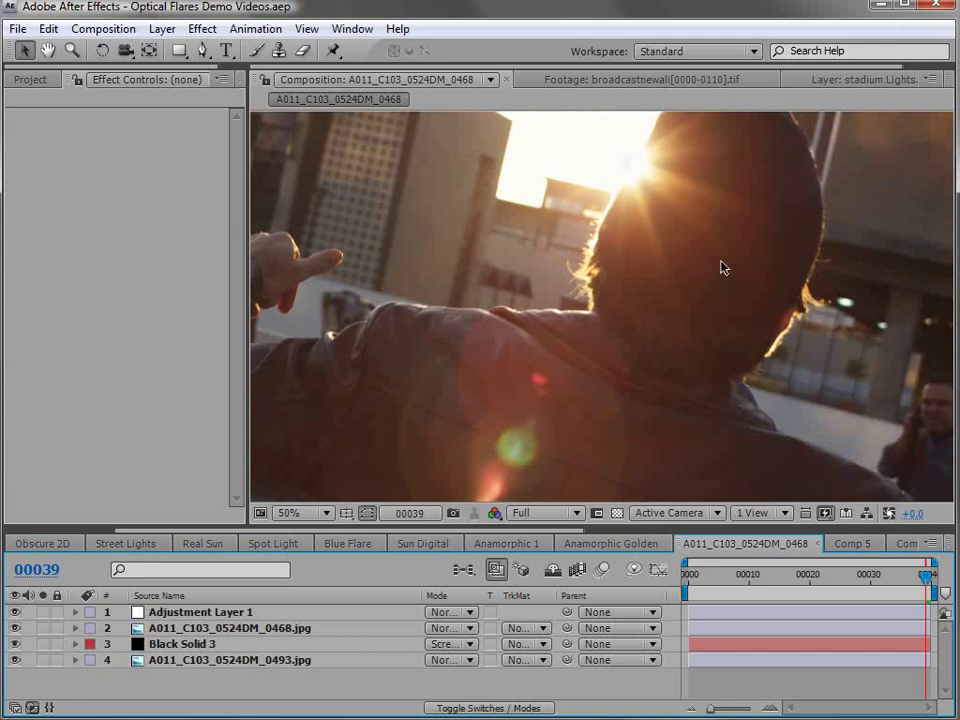
# Step: Hide the A011_C103_0524DM_0468.jpg layer to show the Optical Flares version beneath it
pyautogui.click(170, 628)
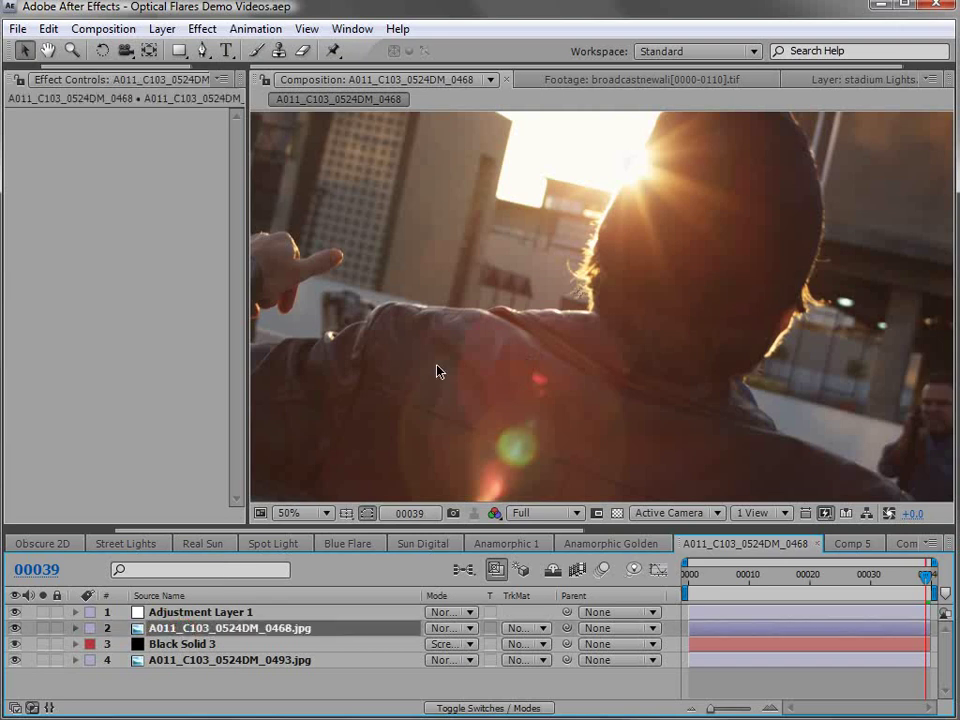
pyautogui.scroll(-2, 600, 330)
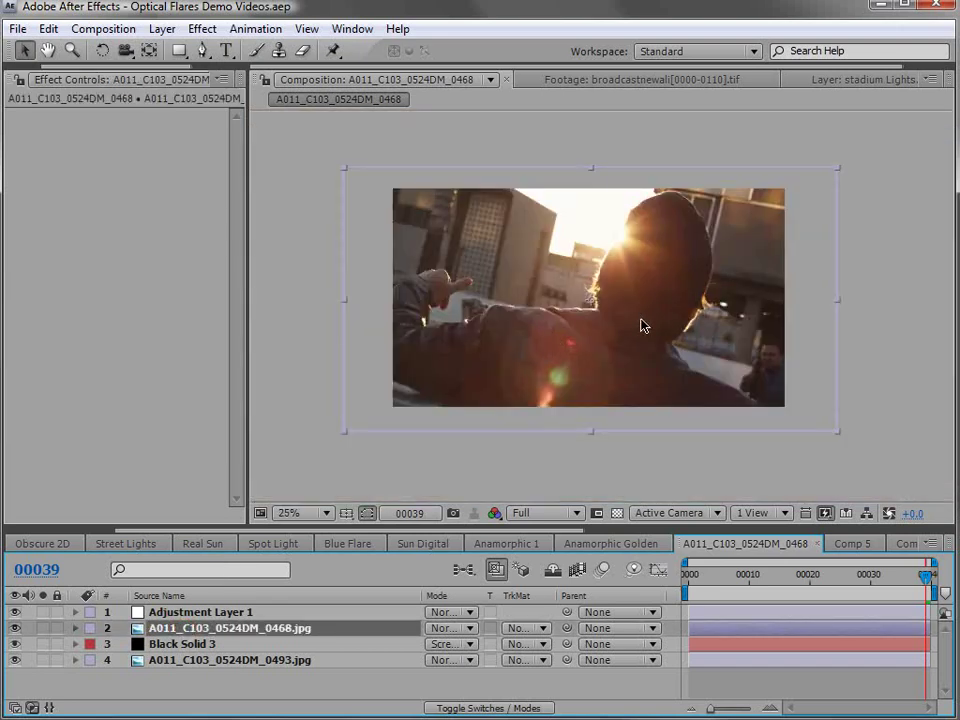
pyautogui.click(15, 628)
pyautogui.scroll(2, 558, 345)
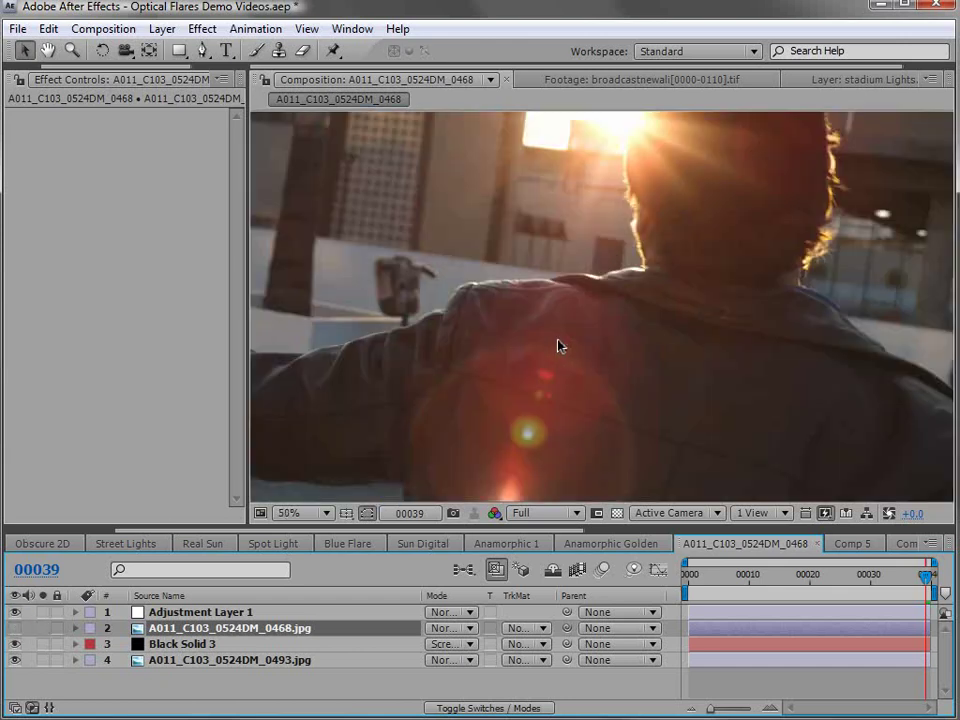
# Step: Move the Optical Flares light on Black Solid 3 to about 939, 165 beside the man's head
pyautogui.click(156, 643)
pyautogui.click(75, 115)
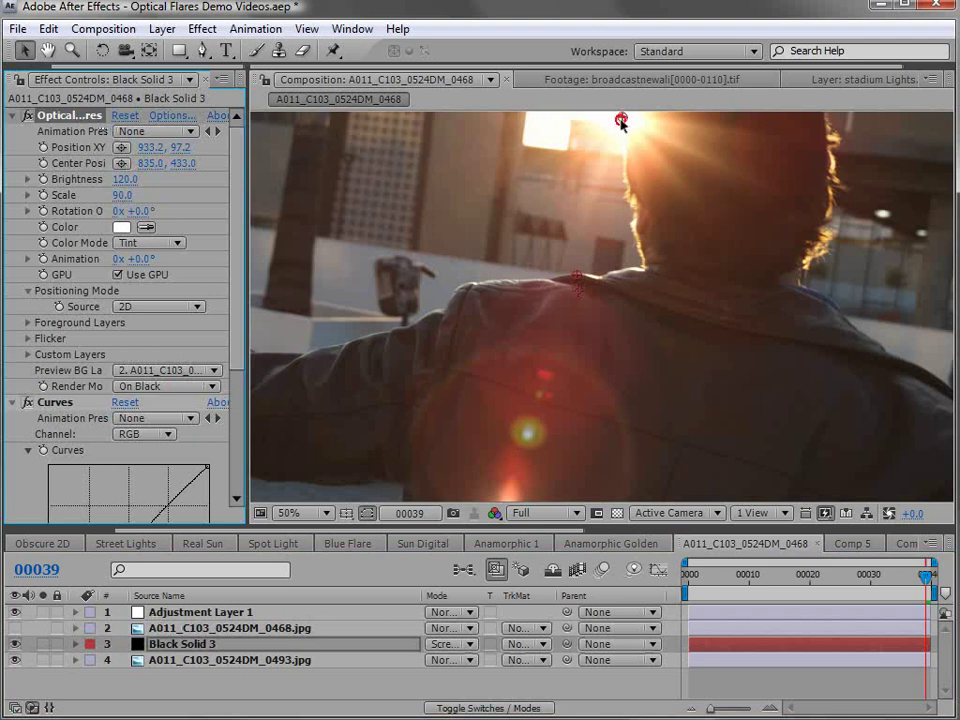
pyautogui.moveTo(627, 133)
pyautogui.mouseDown()
pyautogui.moveTo(679, 285)
pyautogui.moveTo(724, 287)
pyautogui.moveTo(666, 191)
pyautogui.moveTo(622, 154)
pyautogui.mouseUp()
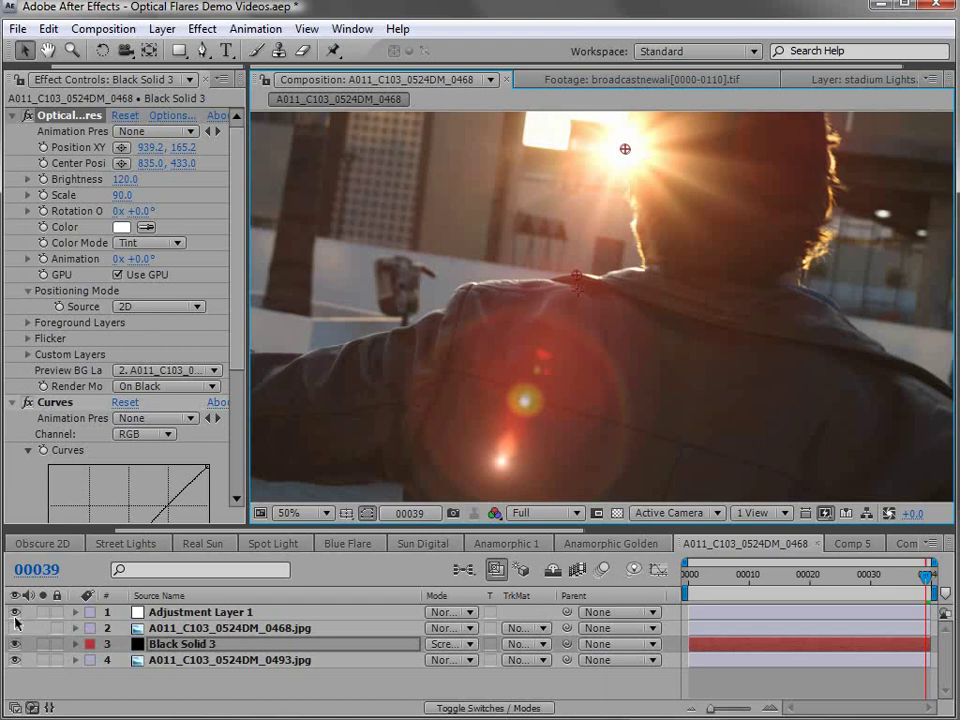
# Step: Examine Black Solid 3's flare in the Optical Flares options by moving its light around the preview, then return to the composition
pyautogui.click(166, 116)
pyautogui.moveTo(166, 127); pyautogui.dragTo(340, 92)
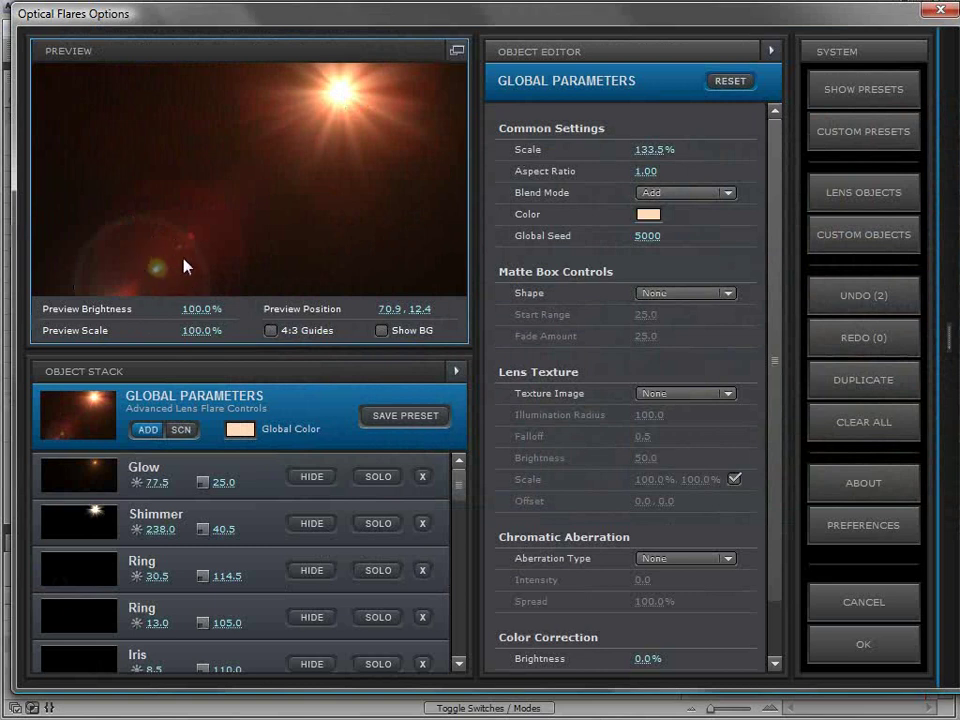
pyautogui.moveTo(305, 128); pyautogui.dragTo(176, 118)
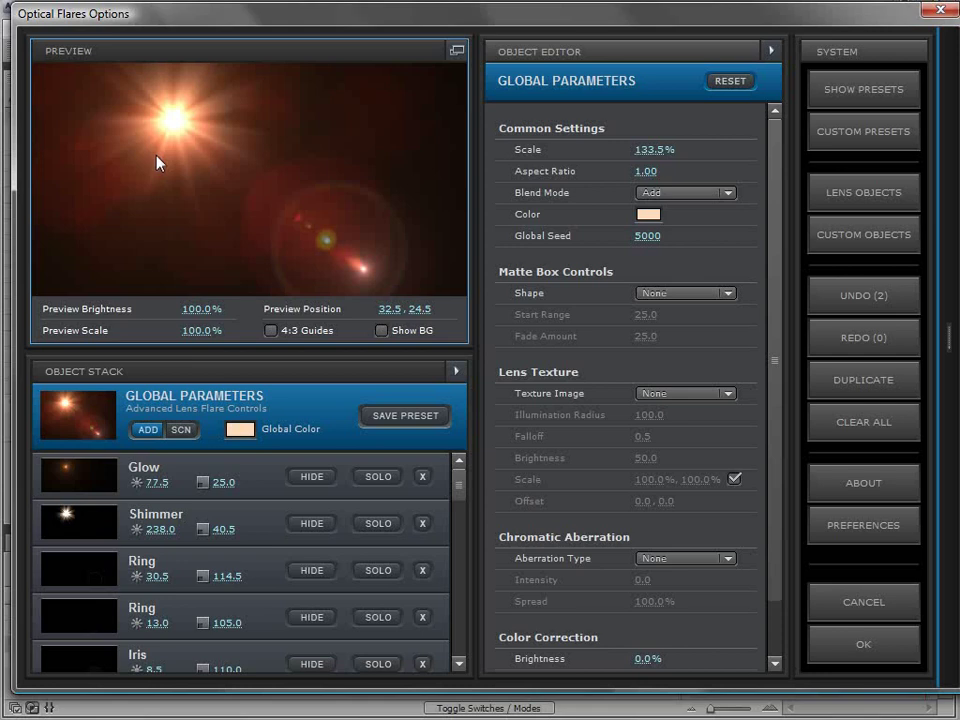
pyautogui.click(908, 645)
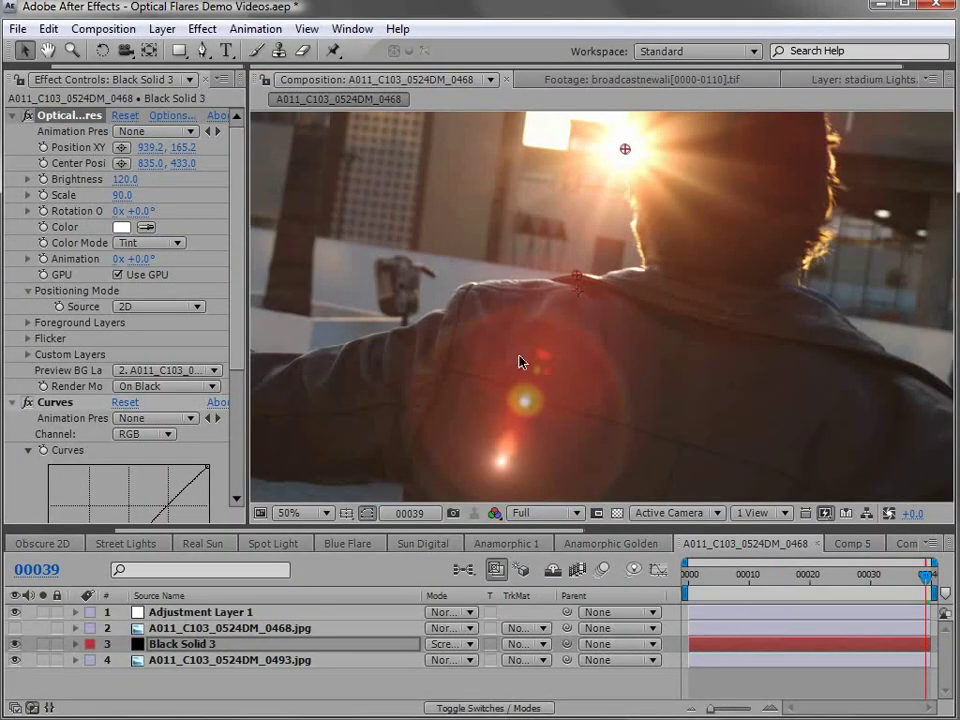
# Step: Examine the real and recreated flares in the Anamorphic Golden, Anamorphic 1 and Sun Digital compositions
pyautogui.click(595, 543)
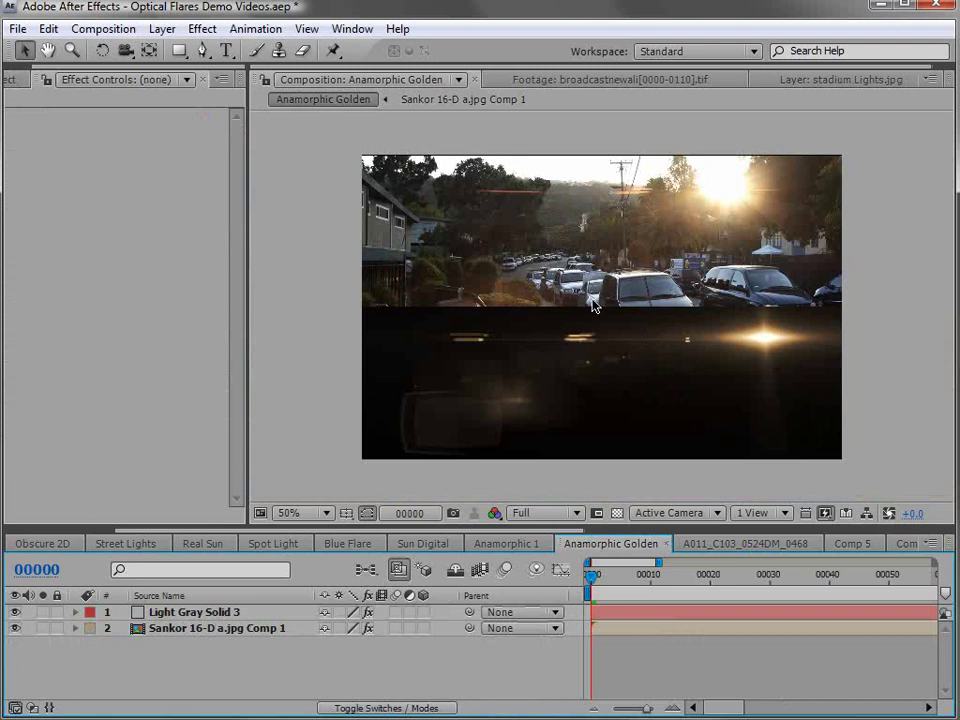
pyautogui.scroll(2, 752, 360)
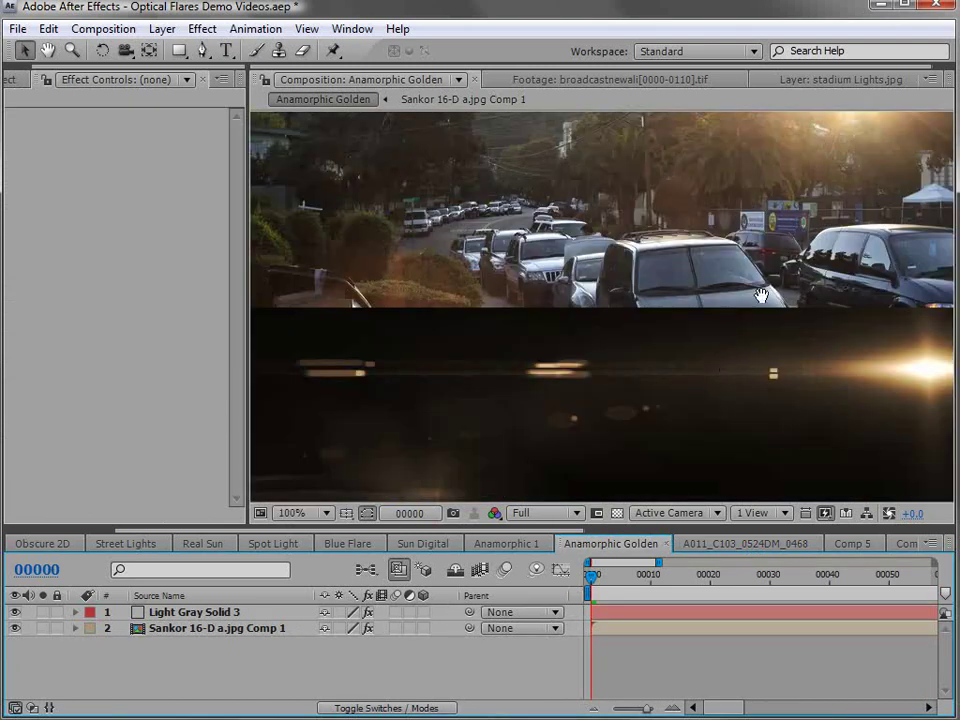
pyautogui.scroll(3, 765, 296)
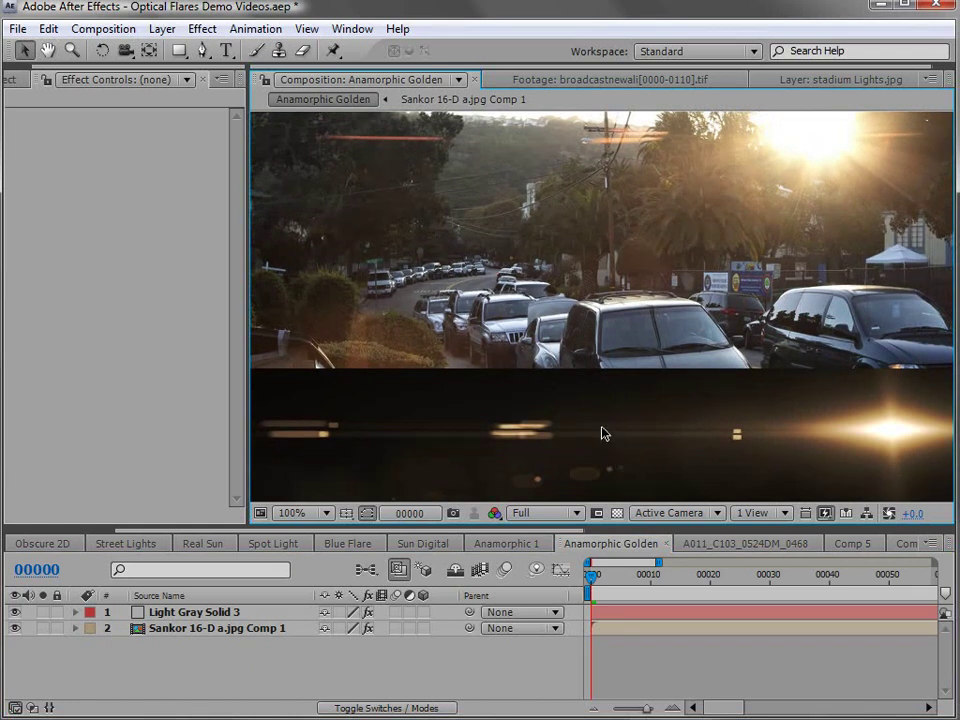
pyautogui.scroll(-2, 570, 432)
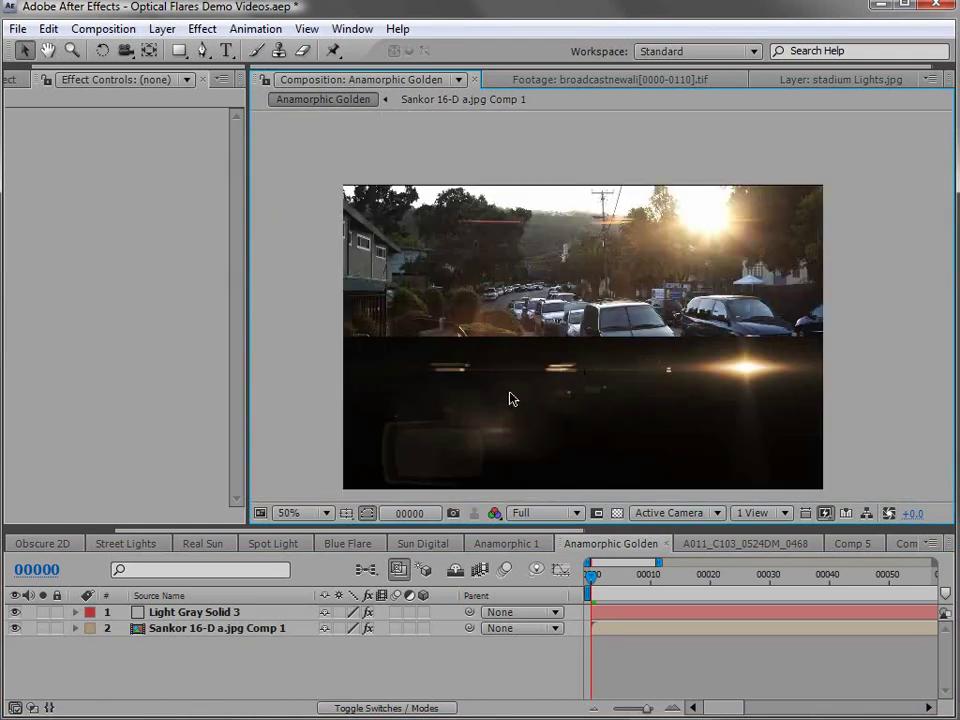
pyautogui.click(506, 544)
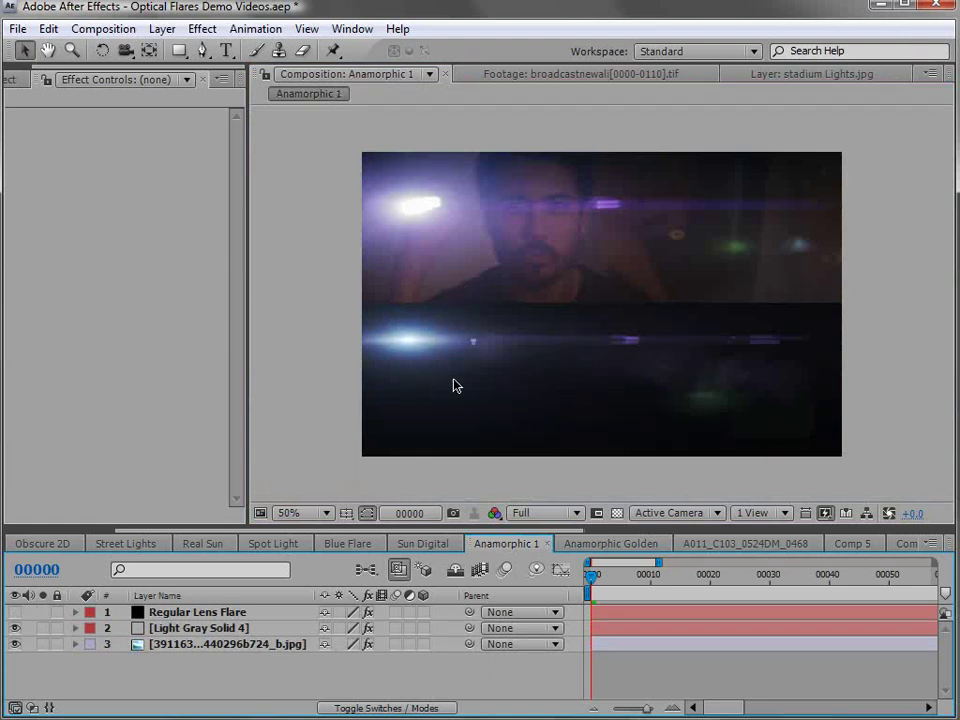
pyautogui.click(428, 546)
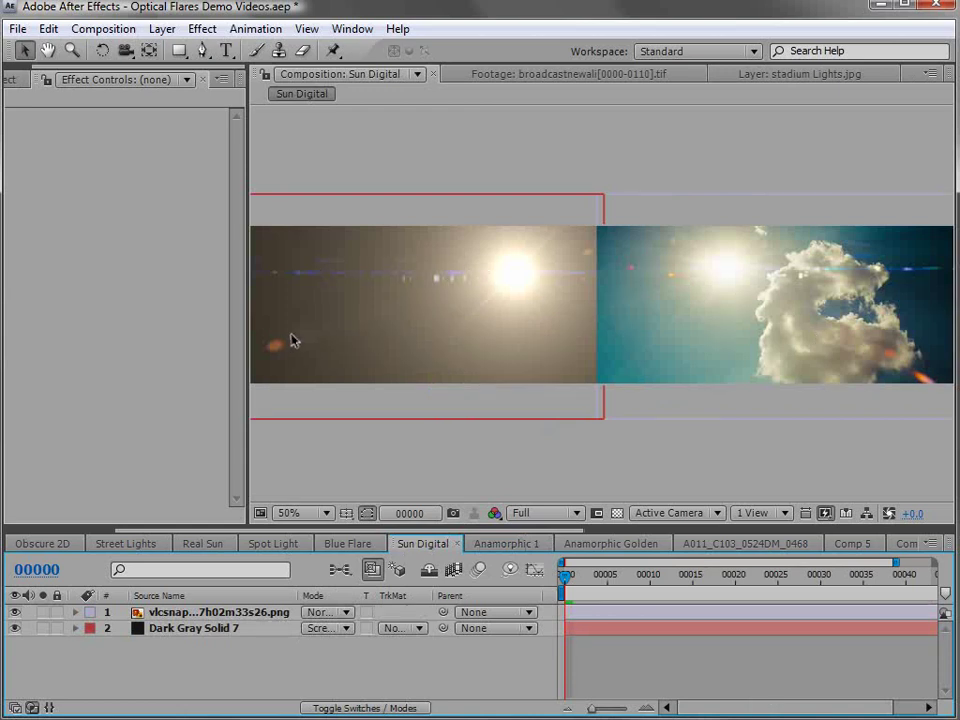
# Step: In the Spot Light composition, move the flare on Dark Gray Solid 4 to about 369, 44
pyautogui.click(358, 543)
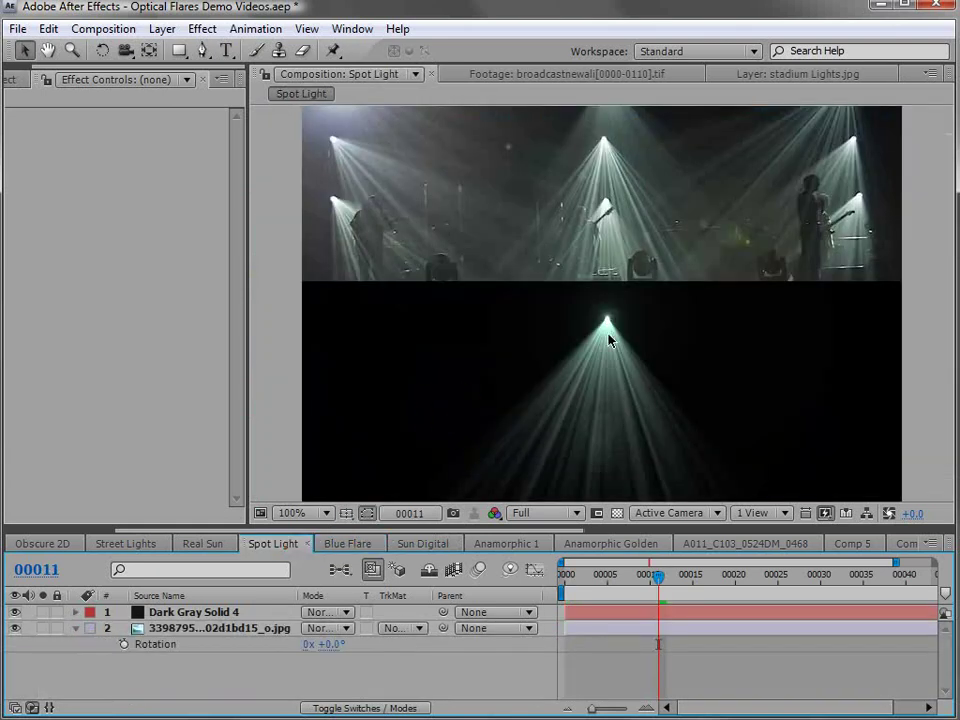
pyautogui.click(189, 611)
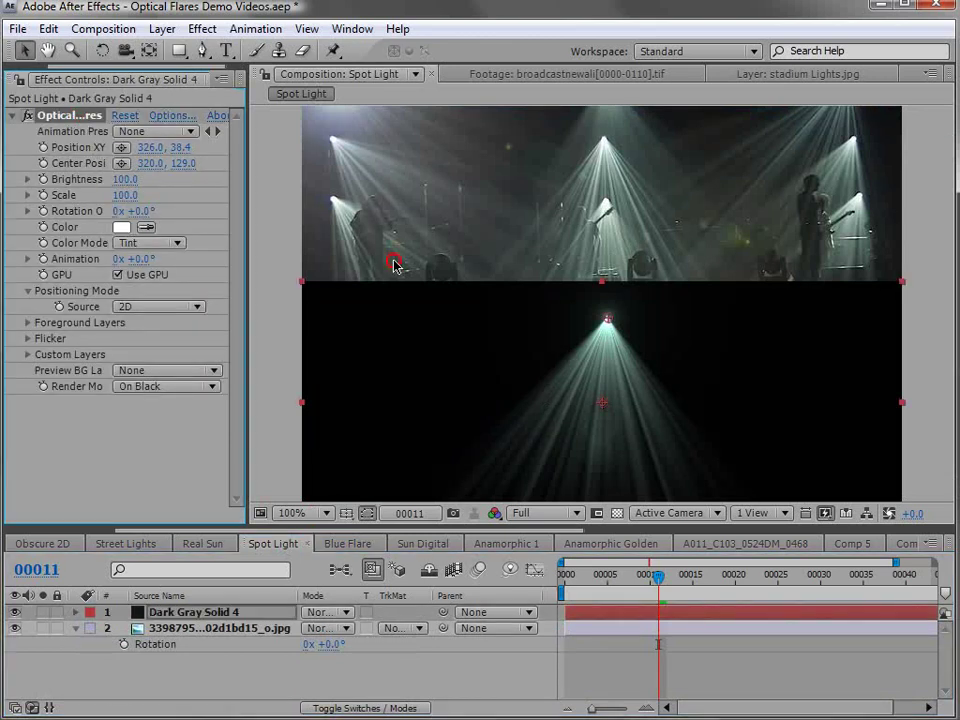
pyautogui.moveTo(603, 319); pyautogui.dragTo(647, 325)
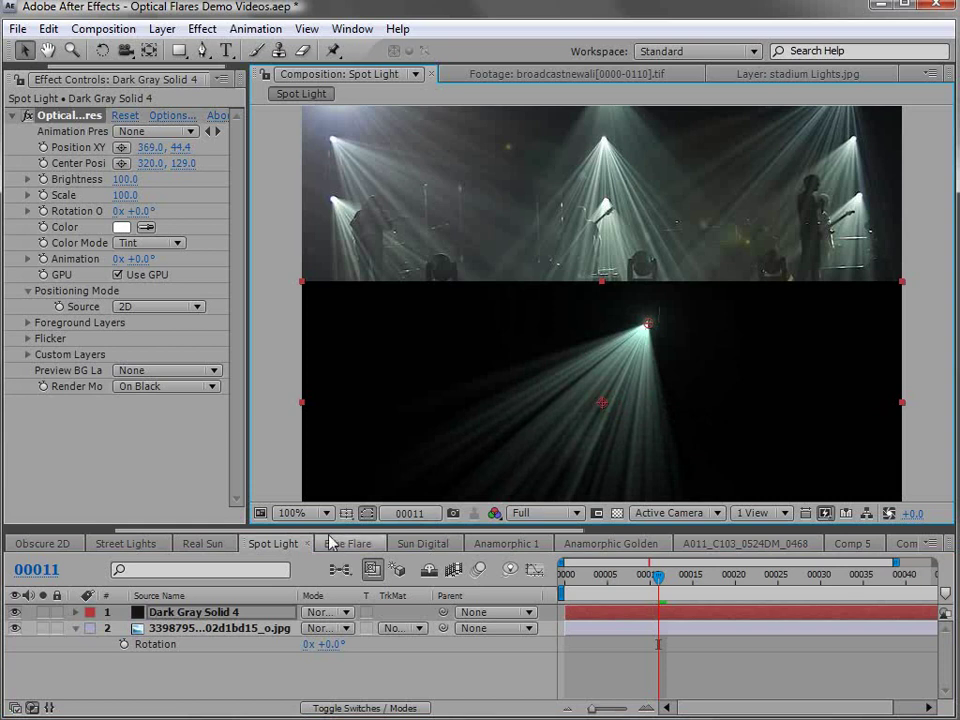
# Step: In the Real Sun composition, move the flare on Dark Gray Solid 3 to about 589, 281
pyautogui.click(204, 543)
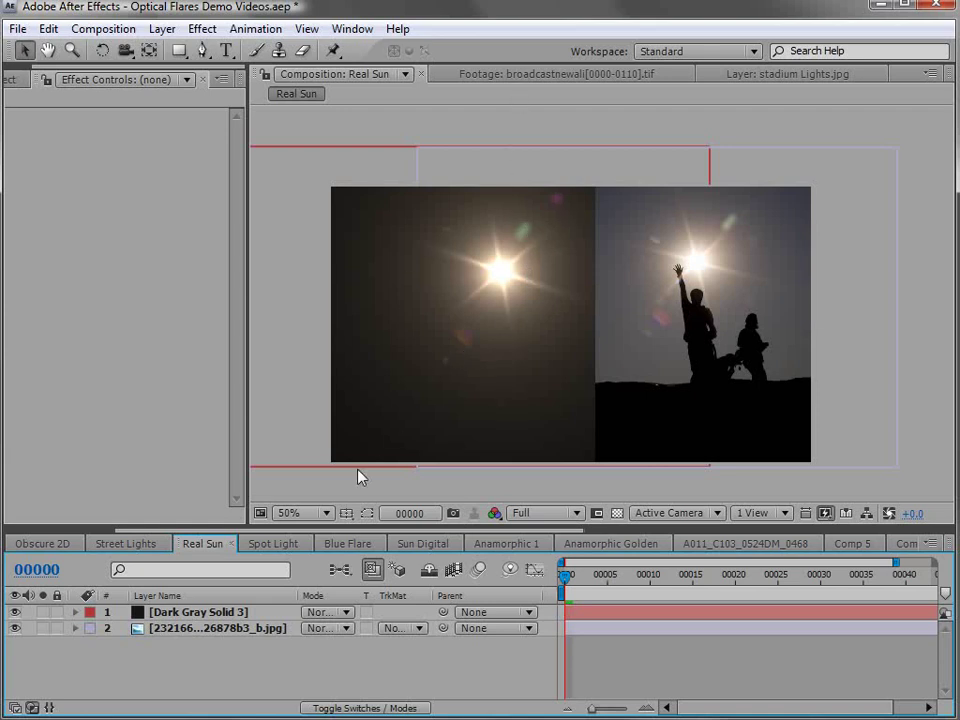
pyautogui.click(200, 613)
pyautogui.moveTo(503, 272)
pyautogui.mouseDown()
pyautogui.moveTo(519, 274)
pyautogui.moveTo(497, 274)
pyautogui.moveTo(417, 318)
pyautogui.moveTo(384, 358)
pyautogui.moveTo(508, 278)
pyautogui.mouseUp()
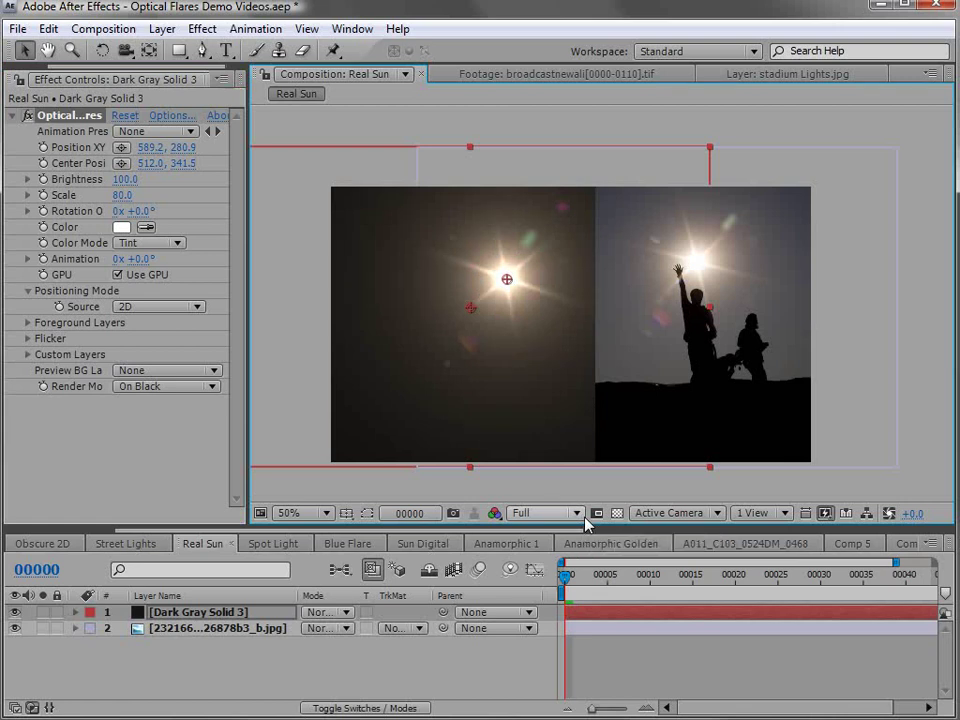
# Step: Open the Optical Flares options for Dark Gray Solid 3 and clear all lens objects from the flare
pyautogui.click(165, 115)
pyautogui.moveTo(165, 118); pyautogui.dragTo(339, 150)
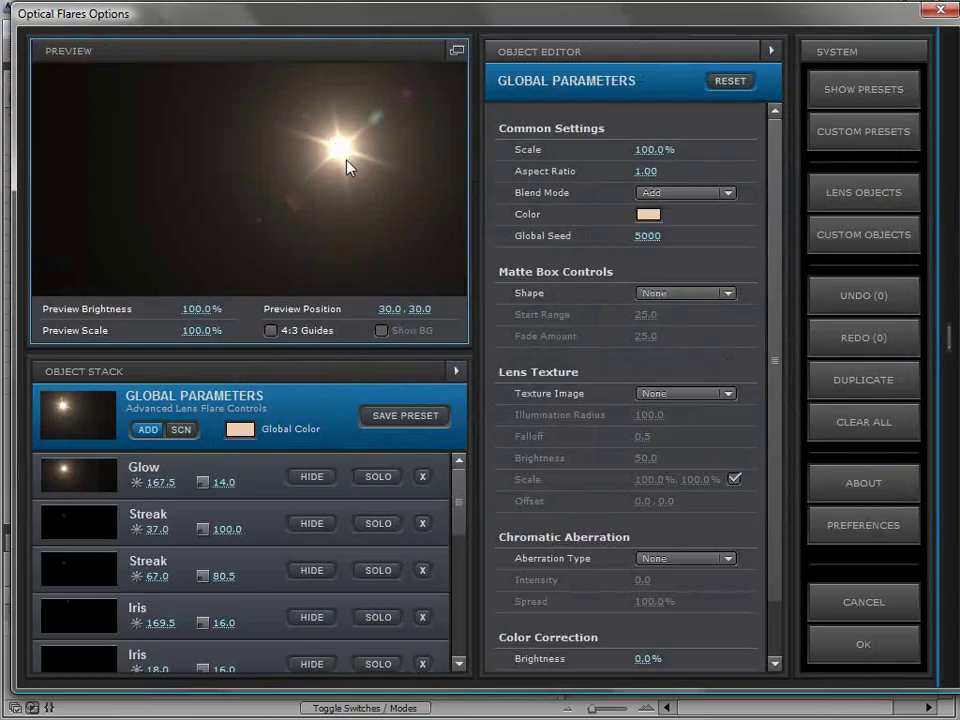
pyautogui.click(864, 428)
pyautogui.click(438, 380)
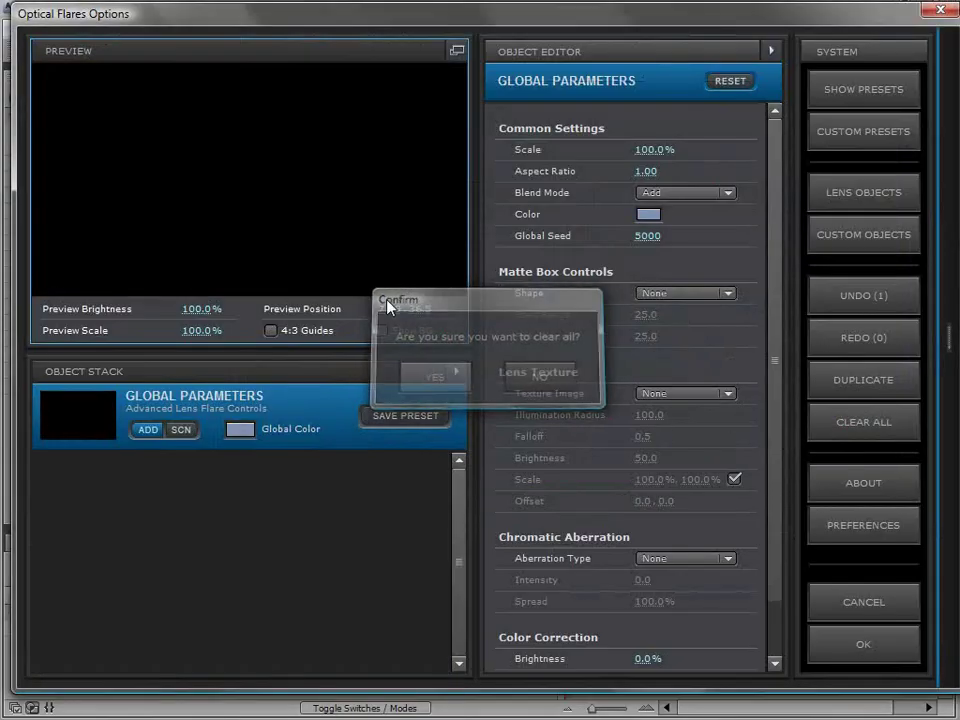
# Step: Add the basic Glow, Multi Iris and Streak lens objects and test the flare at about 38.8, 27.7 in the preview
pyautogui.click(838, 191)
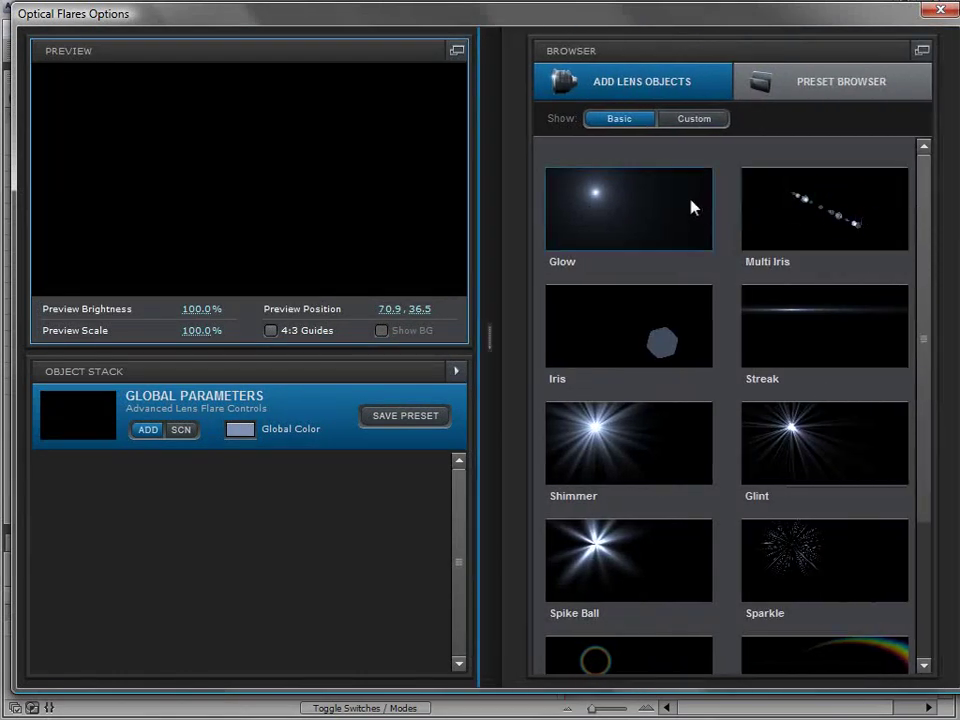
pyautogui.click(694, 121)
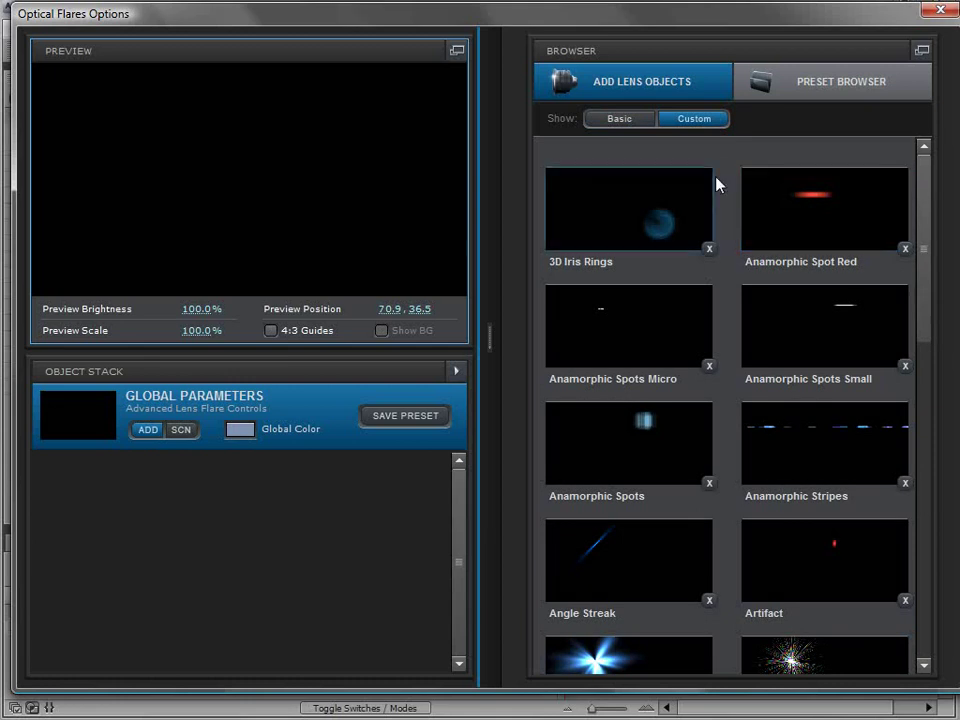
pyautogui.click(619, 120)
pyautogui.click(628, 206)
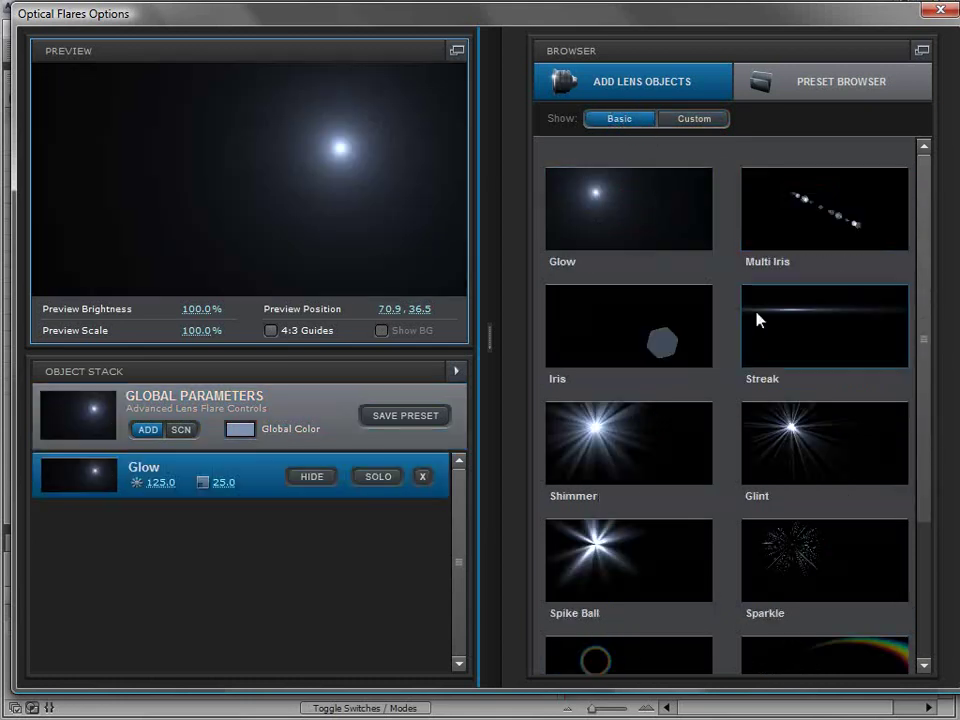
pyautogui.click(816, 210)
pyautogui.click(825, 326)
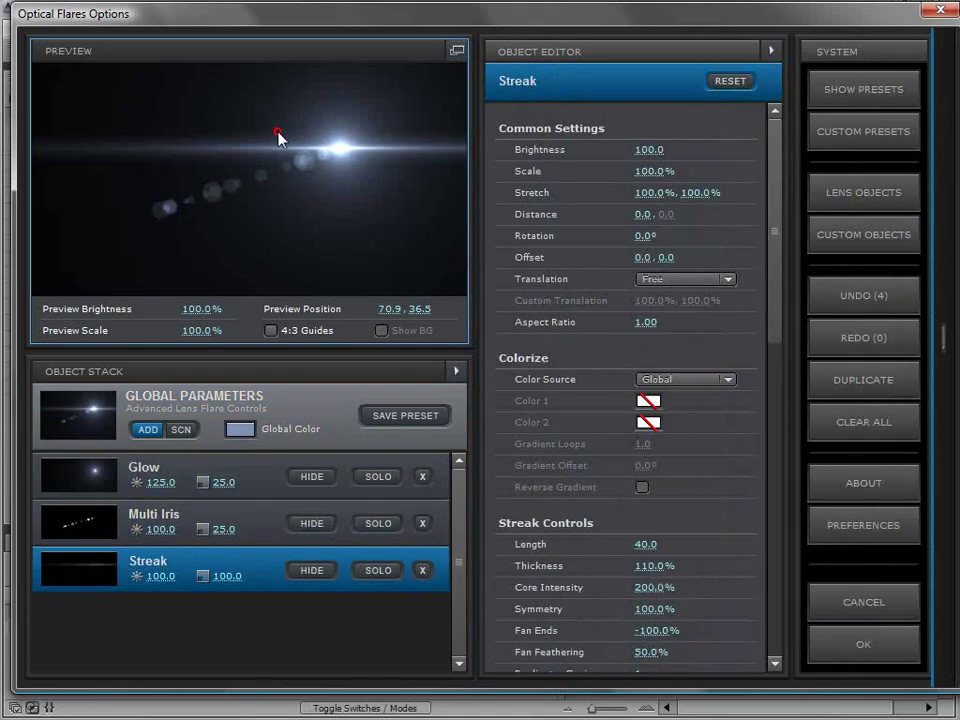
pyautogui.moveTo(302, 146); pyautogui.dragTo(204, 133)
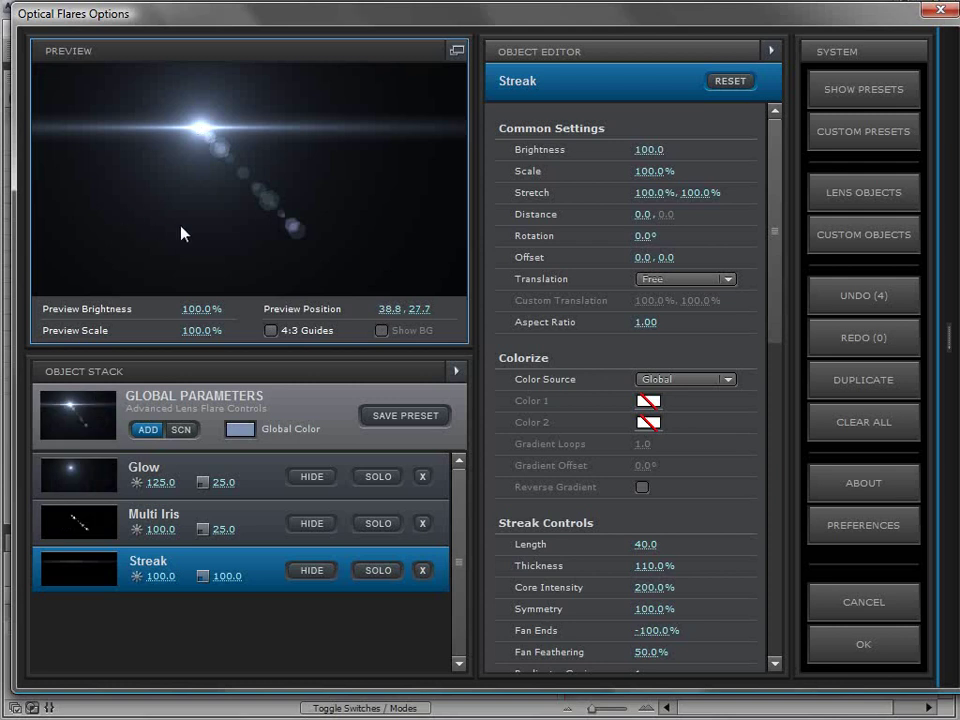
pyautogui.click(276, 530)
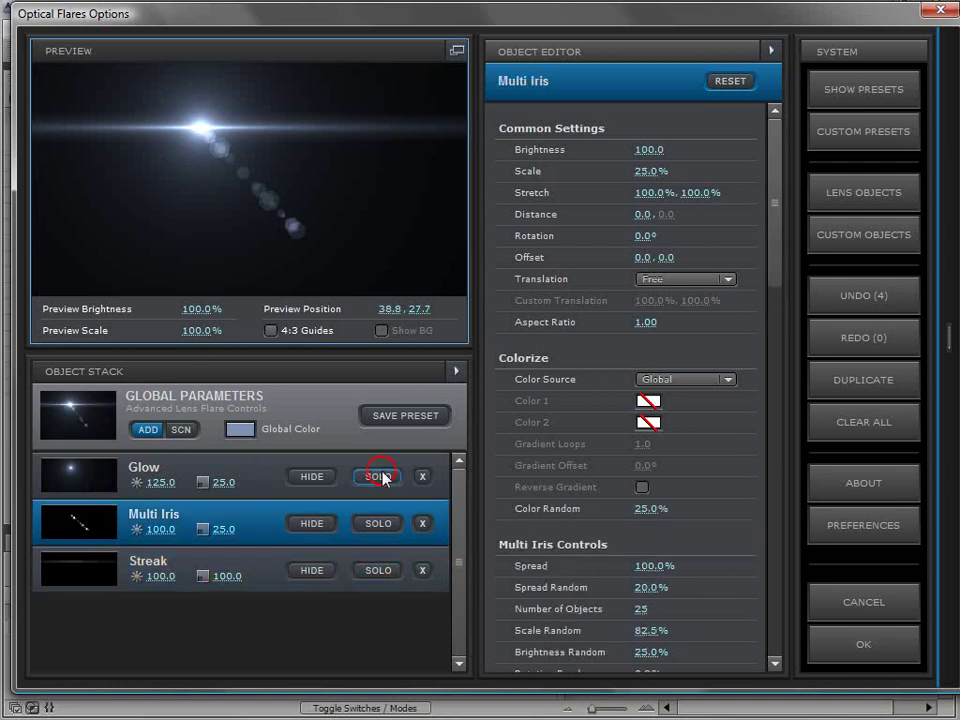
# Step: Add the custom lens objects 3D Iris Rings, Anamorphic Spot Red, Anamorphic Stripes and Chroma Sparkle to the flare
pyautogui.click(838, 247)
pyautogui.click(622, 225)
pyautogui.moveTo(146, 129); pyautogui.dragTo(414, 129)
pyautogui.click(864, 234)
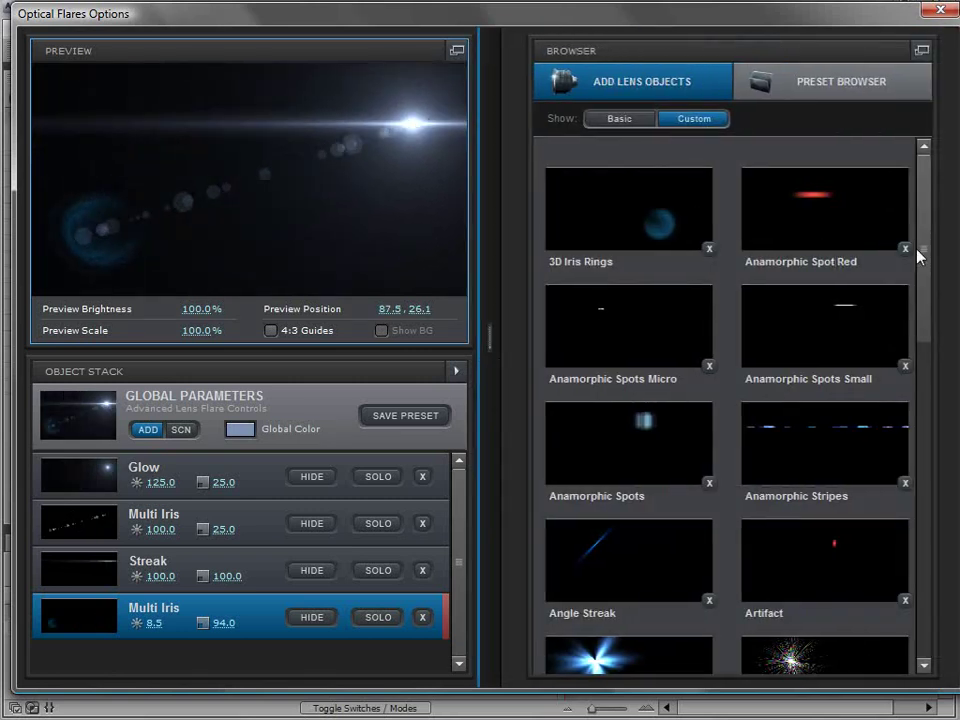
pyautogui.click(810, 214)
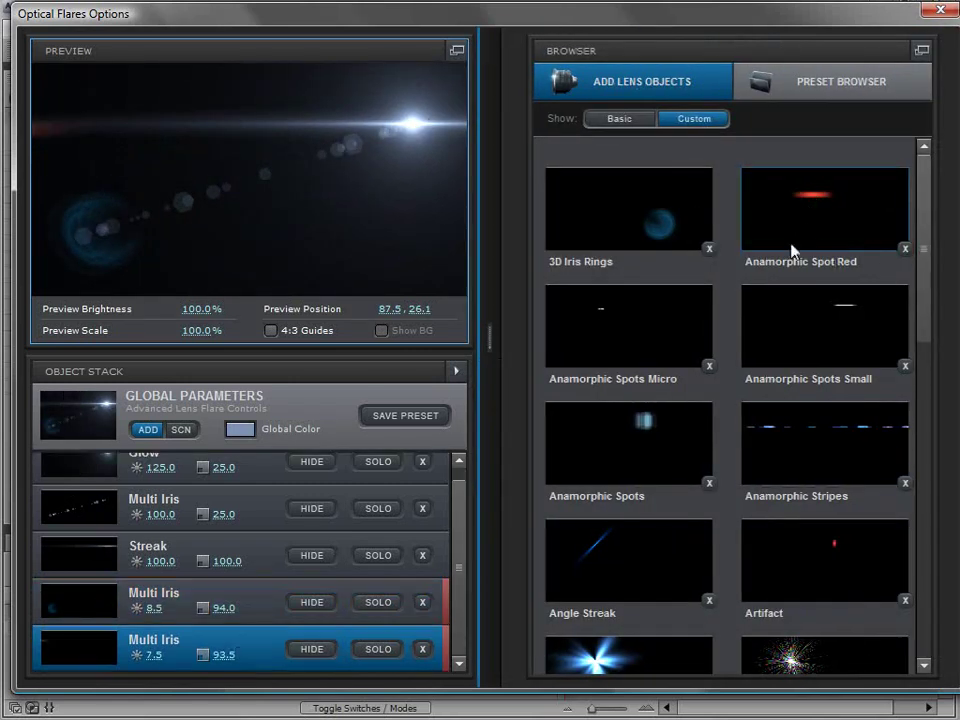
pyautogui.click(806, 431)
pyautogui.scroll(-5, 740, 485)
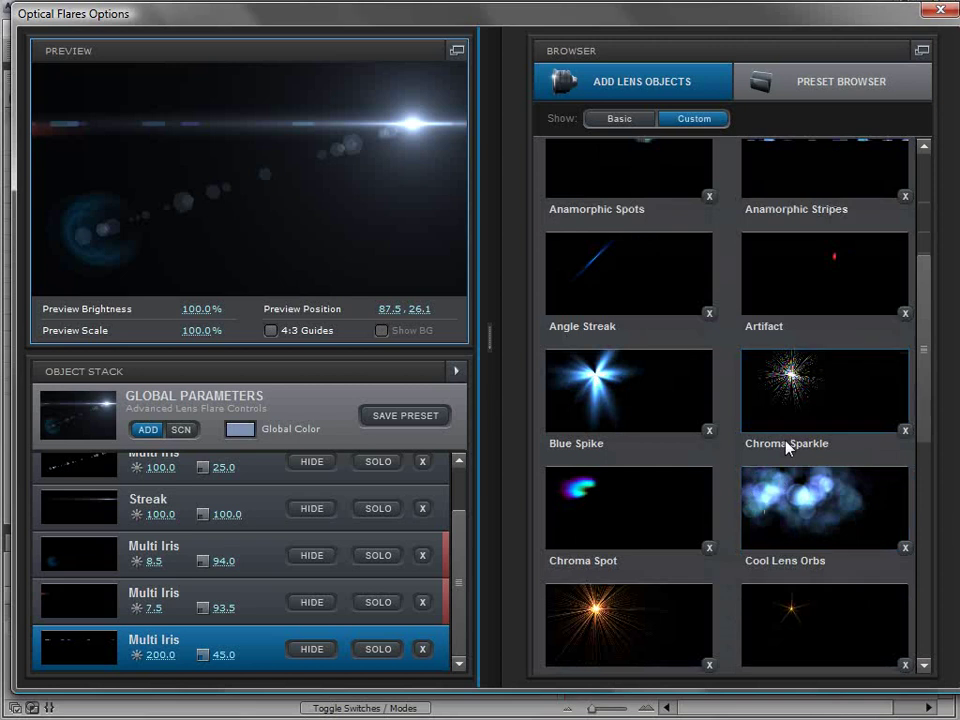
pyautogui.click(790, 410)
# Step: Pop the flare preview out into its own window and move the light to about 18.5, 28.7
pyautogui.click(456, 50)
pyautogui.moveTo(606, 182); pyautogui.dragTo(150, 181)
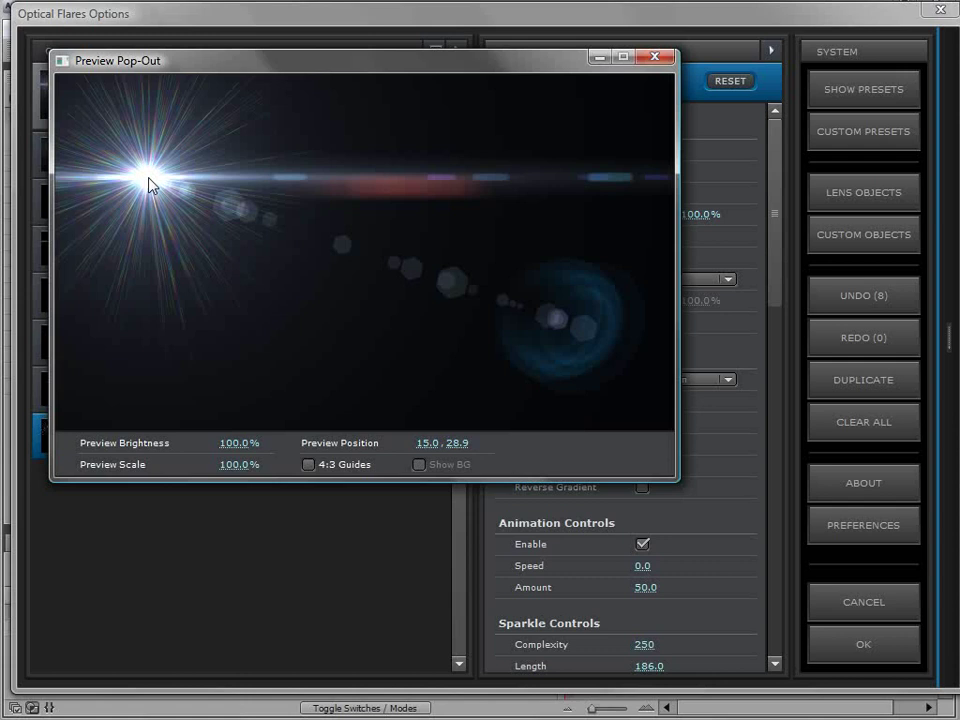
pyautogui.moveTo(155, 186); pyautogui.dragTo(170, 180)
# Step: Arrange the preview pop-out and the Optical Flares options window so the preview sits beside the Sparkle object's settings
pyautogui.moveTo(285, 66); pyautogui.dragTo(678, 57)
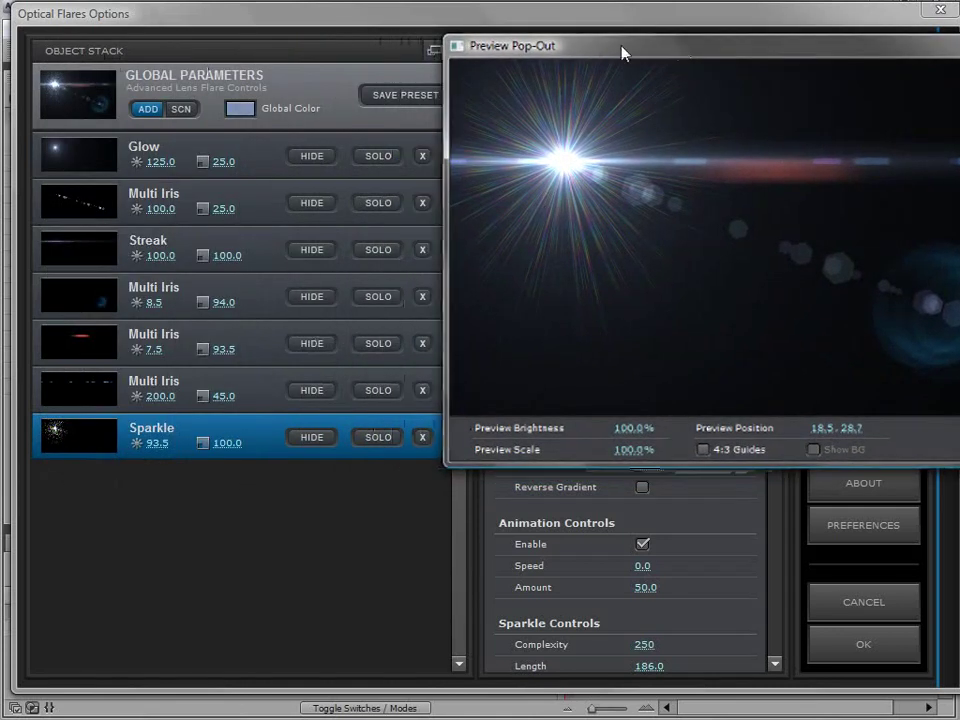
pyautogui.moveTo(628, 57); pyautogui.dragTo(169, 28)
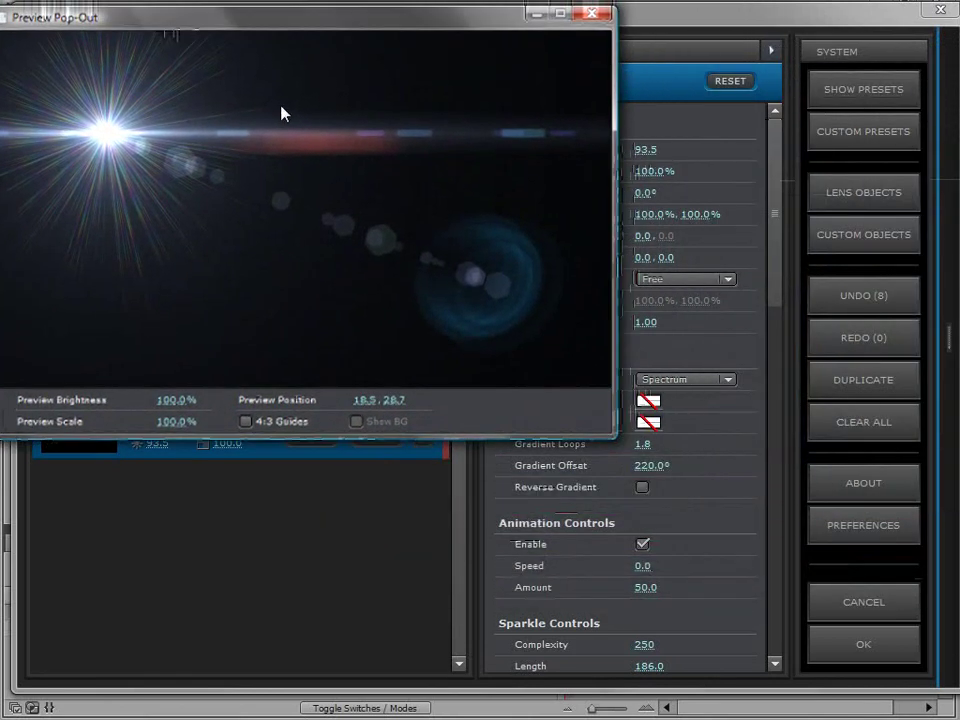
pyautogui.moveTo(656, 21); pyautogui.dragTo(789, 11)
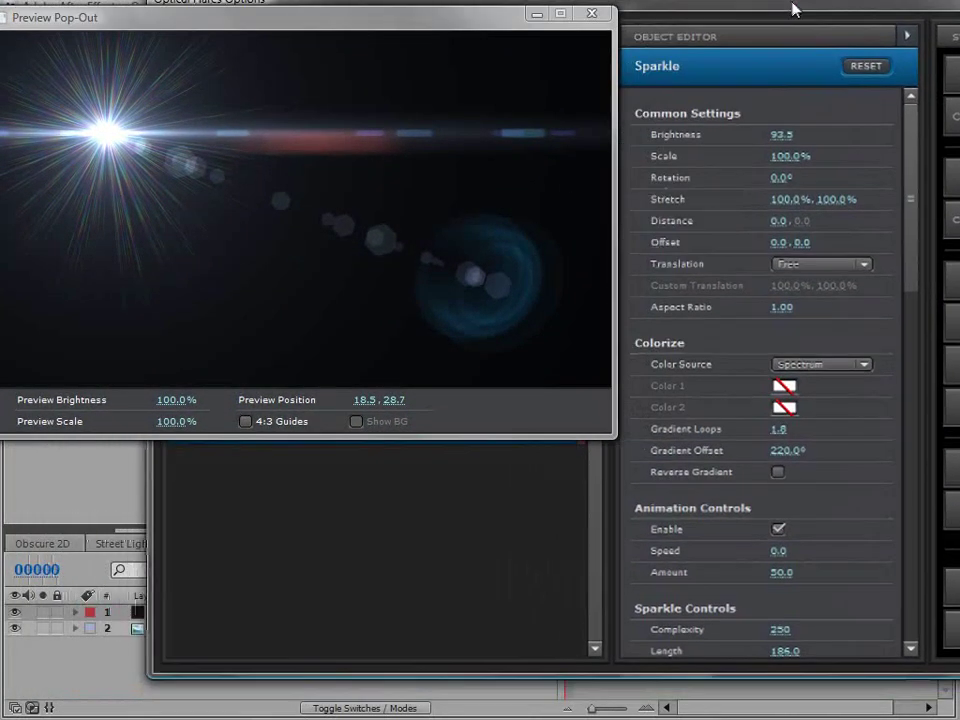
pyautogui.moveTo(479, 26); pyautogui.dragTo(473, 24)
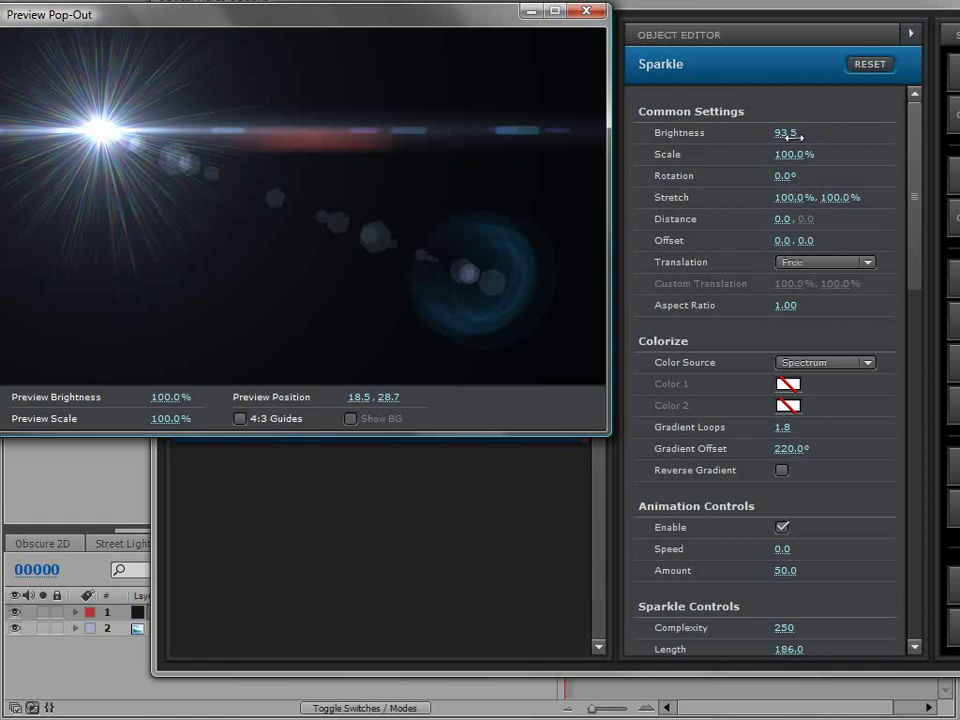
# Step: Set the Sparkle object's complexity to 119, length to 58.5 and spread random to 0%, checking the flare at about 75.6, 44.7
pyautogui.moveTo(786, 178); pyautogui.dragTo(809, 181)
pyautogui.moveTo(914, 212); pyautogui.dragTo(918, 277)
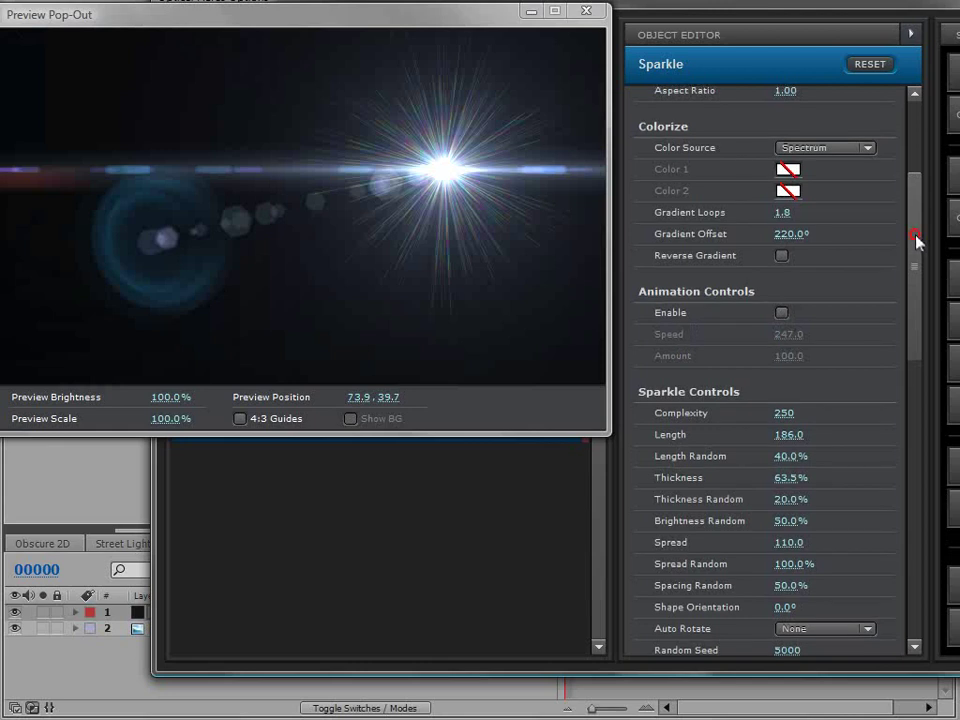
pyautogui.moveTo(918, 240); pyautogui.dragTo(915, 303)
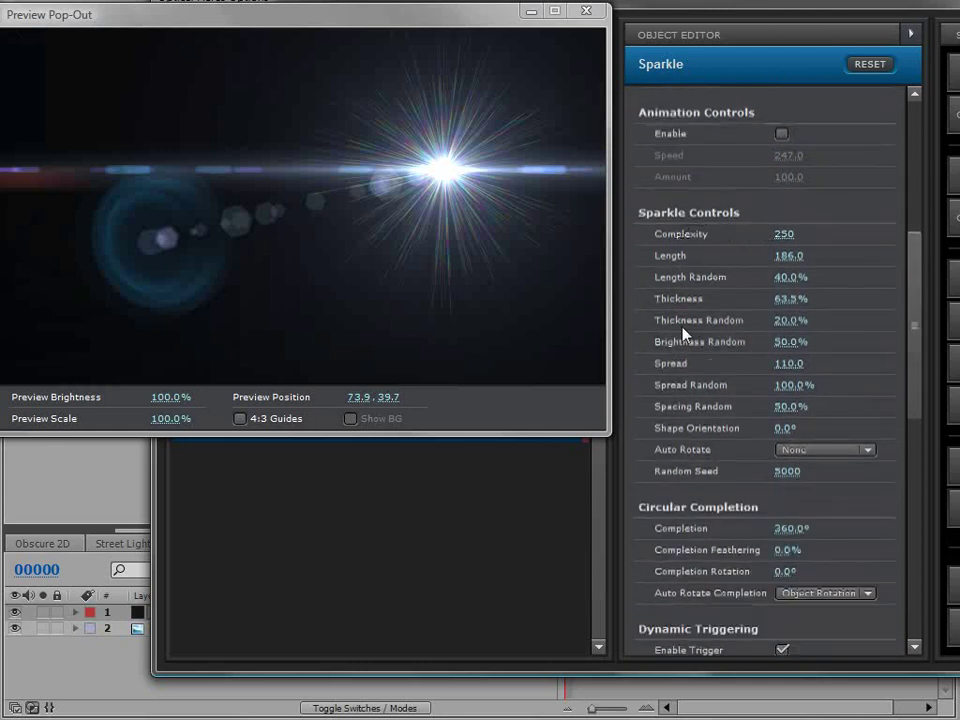
pyautogui.moveTo(778, 236); pyautogui.dragTo(505, 196)
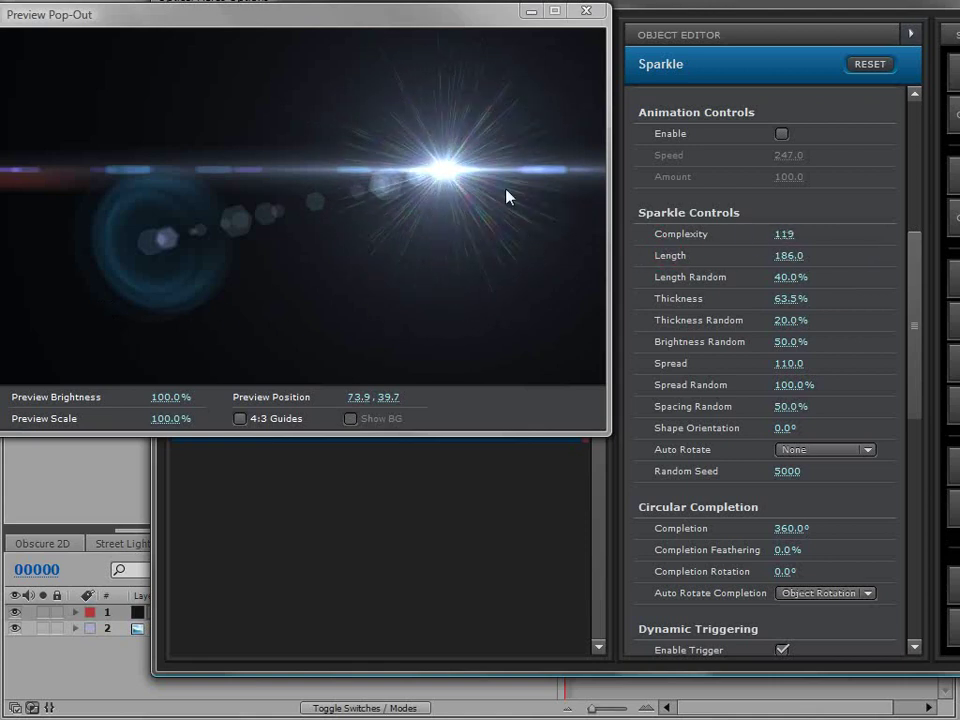
pyautogui.moveTo(789, 256); pyautogui.dragTo(745, 372)
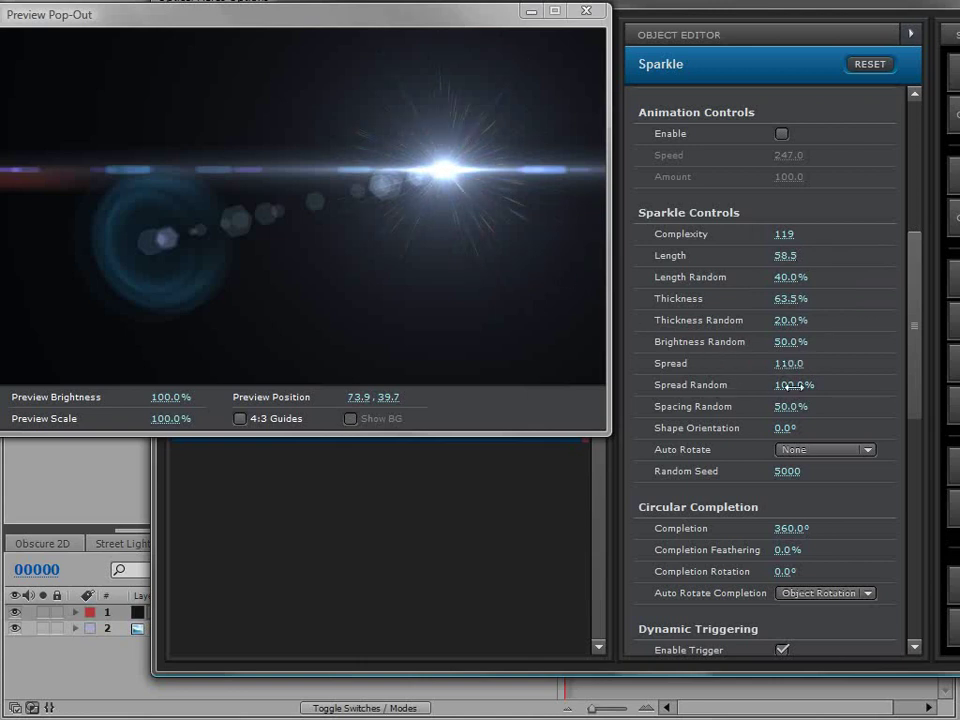
pyautogui.moveTo(788, 385); pyautogui.dragTo(407, 140)
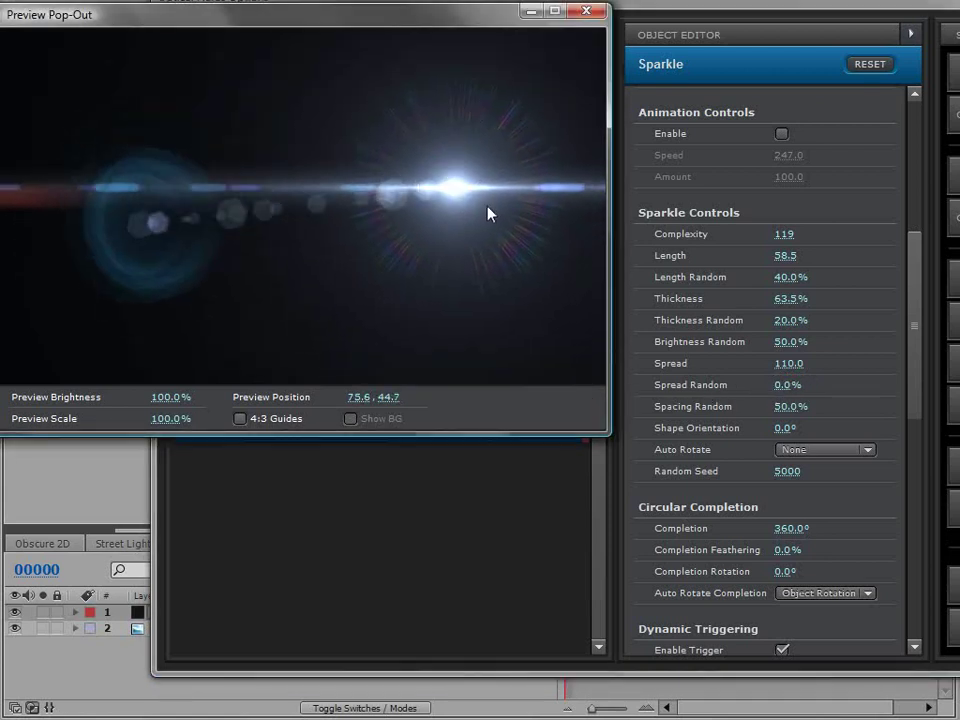
# Step: Set the Sparkle object's thickness to 141.5%, complexity to 188 and brightness random to 23.5%
pyautogui.moveTo(785, 298); pyautogui.dragTo(930, 298)
pyautogui.moveTo(783, 234); pyautogui.dragTo(955, 234)
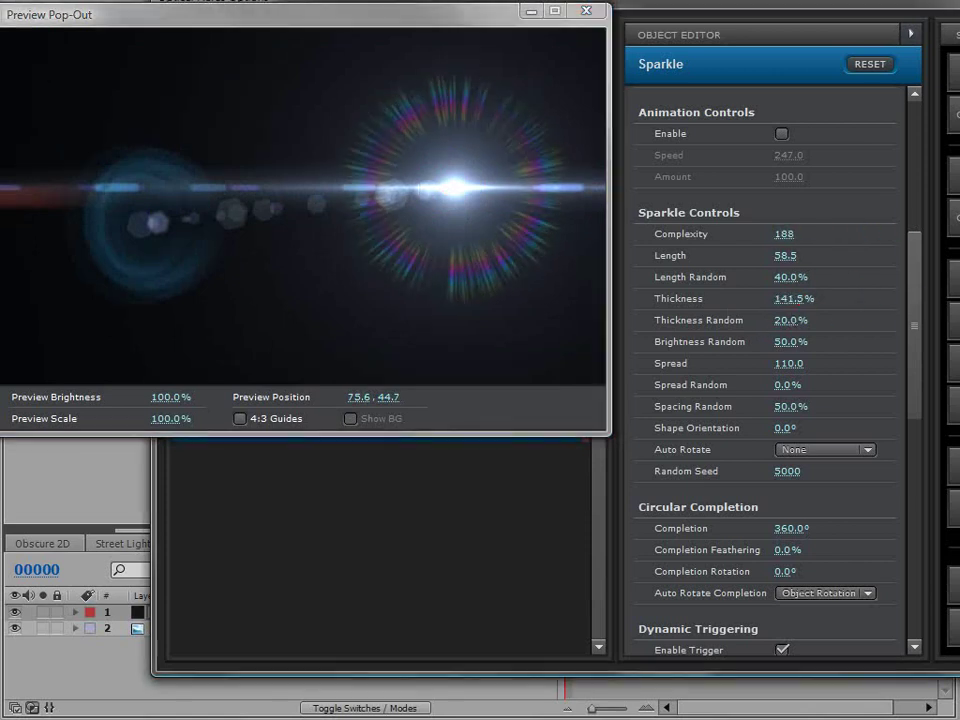
pyautogui.moveTo(780, 385)
pyautogui.mouseDown()
pyautogui.moveTo(829, 388)
pyautogui.moveTo(768, 394)
pyautogui.mouseUp()
pyautogui.moveTo(785, 341)
pyautogui.mouseDown()
pyautogui.moveTo(834, 343)
pyautogui.moveTo(778, 360)
pyautogui.mouseUp()
# Step: Set the Sparkle object's gradient loops to 3.1 and switch its color source to Custom
pyautogui.moveTo(915, 364); pyautogui.dragTo(914, 284)
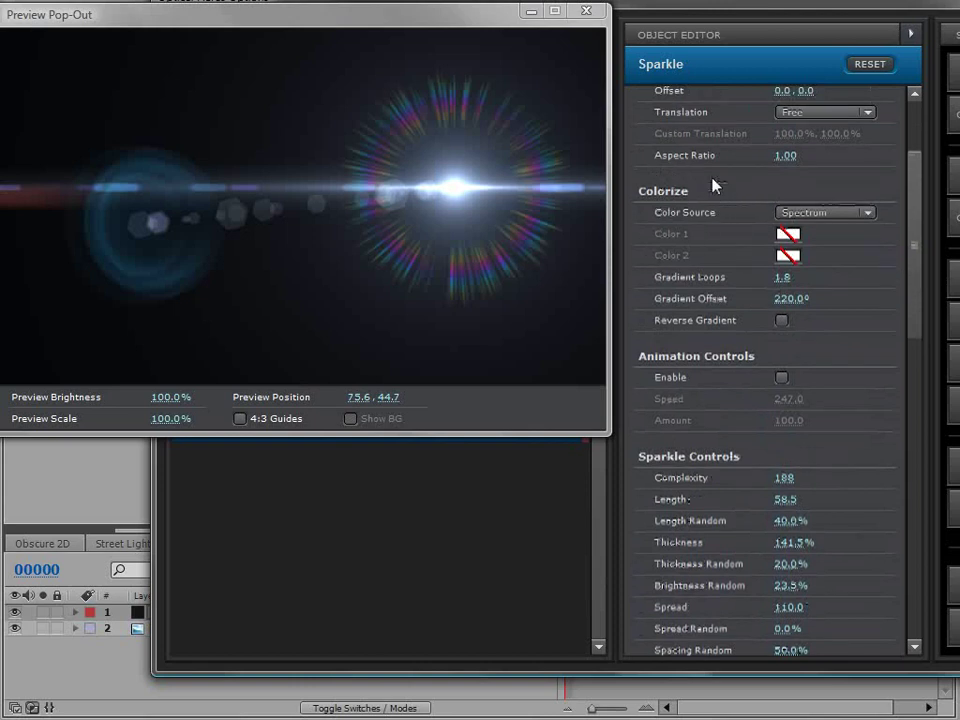
pyautogui.moveTo(778, 276); pyautogui.dragTo(806, 285)
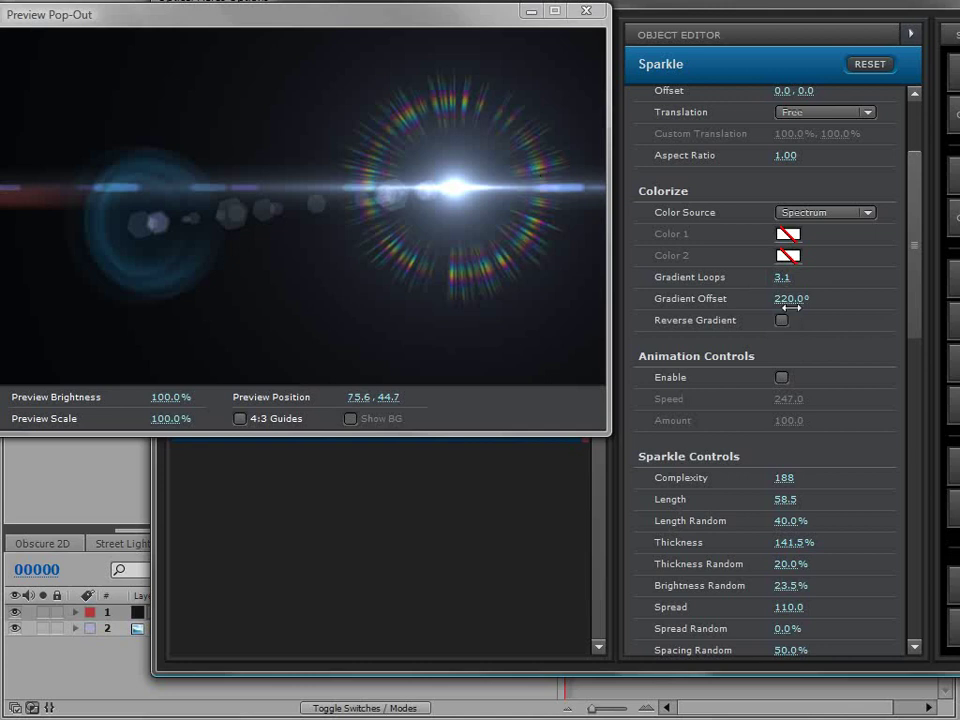
pyautogui.click(836, 210)
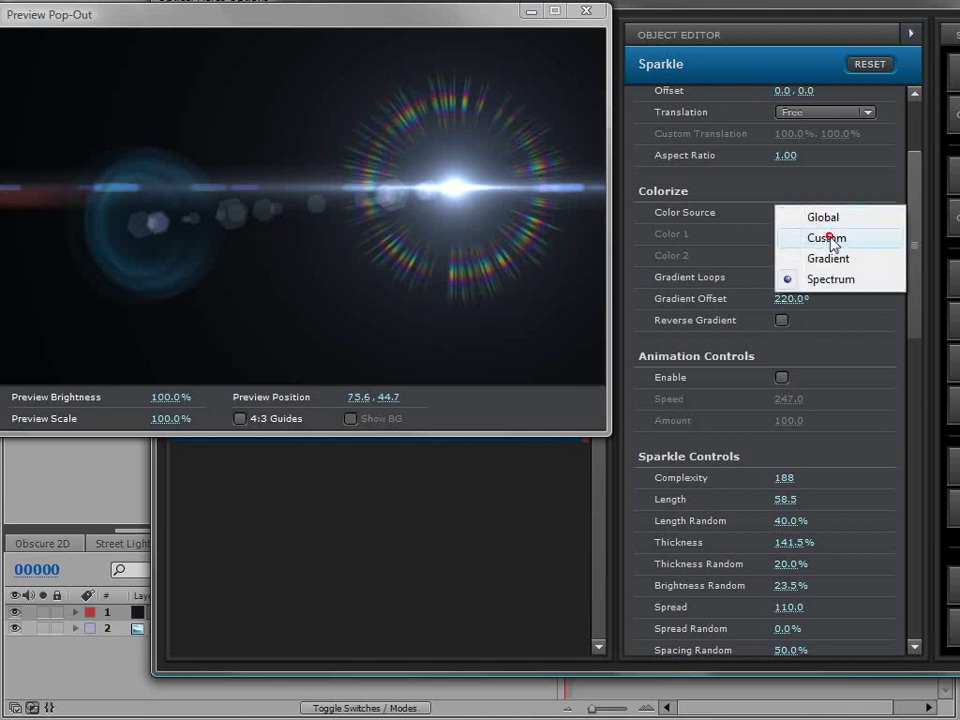
pyautogui.click(827, 239)
# Step: Return the preview to the Optical Flares options window and clear all lens objects from the flare
pyautogui.moveTo(529, 7); pyautogui.dragTo(381, 25)
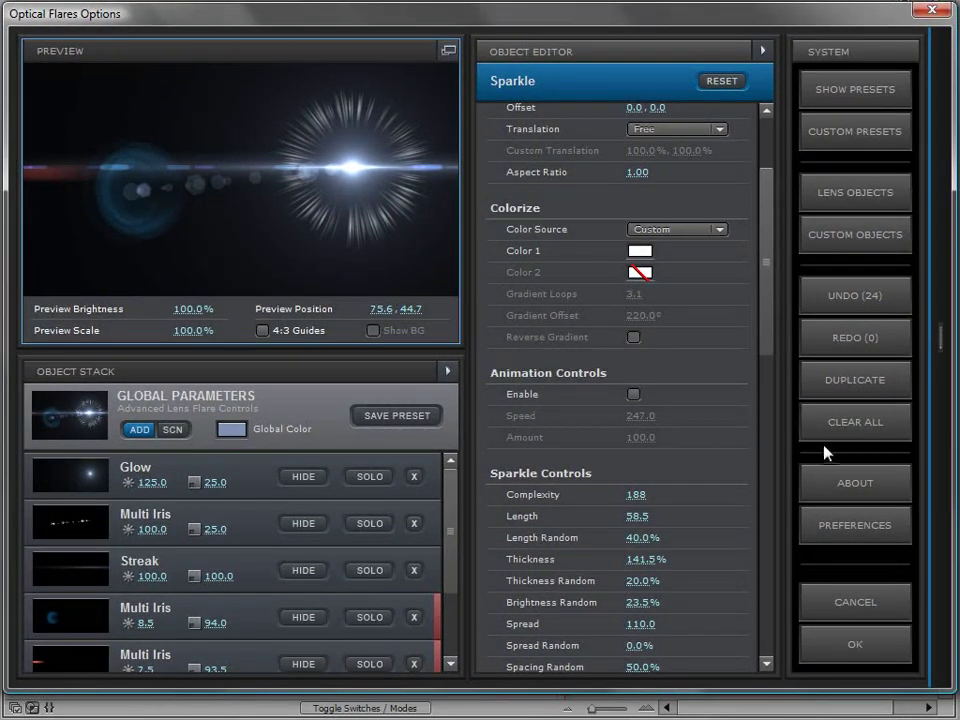
pyautogui.click(829, 422)
pyautogui.click(445, 382)
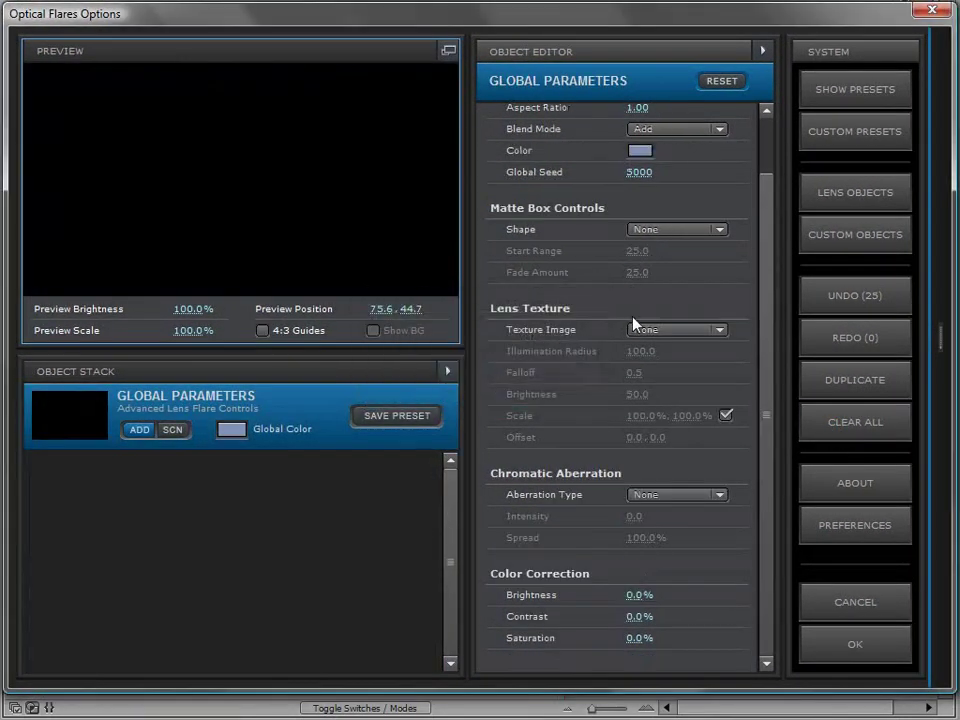
# Step: Add the basic Glow and Multi Iris lens objects to the empty flare
pyautogui.click(939, 325)
pyautogui.click(619, 122)
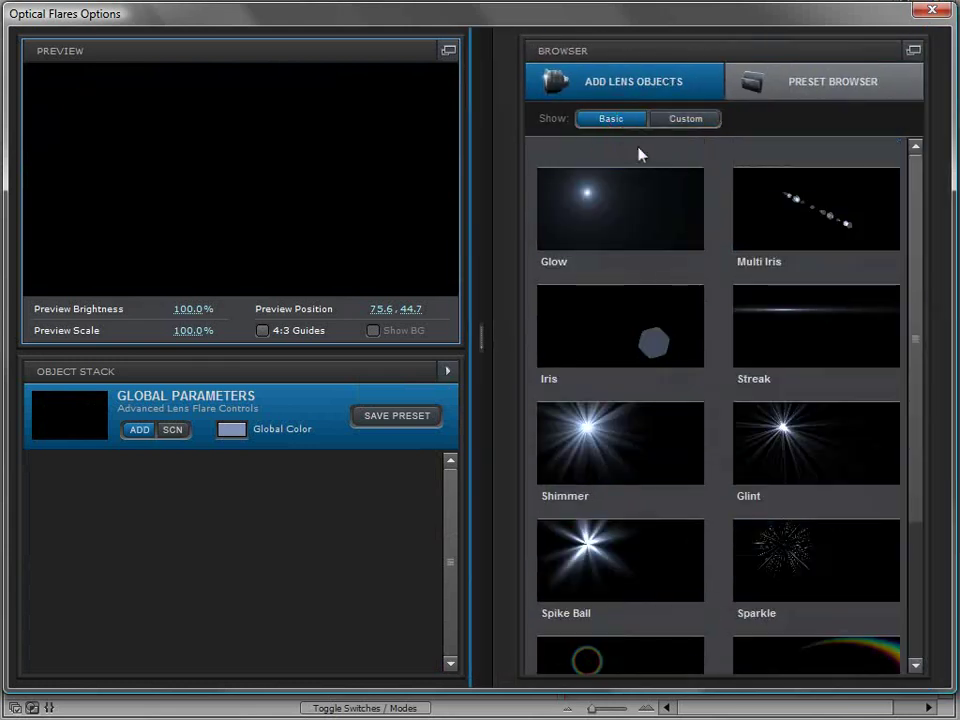
pyautogui.click(606, 207)
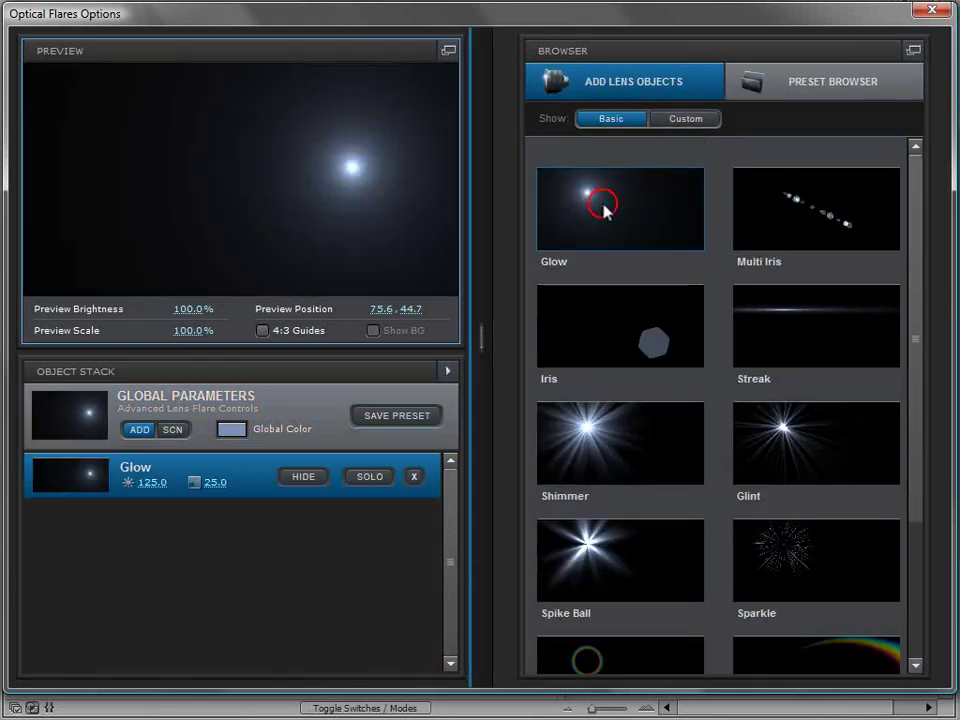
pyautogui.scroll(-1, 922, 327)
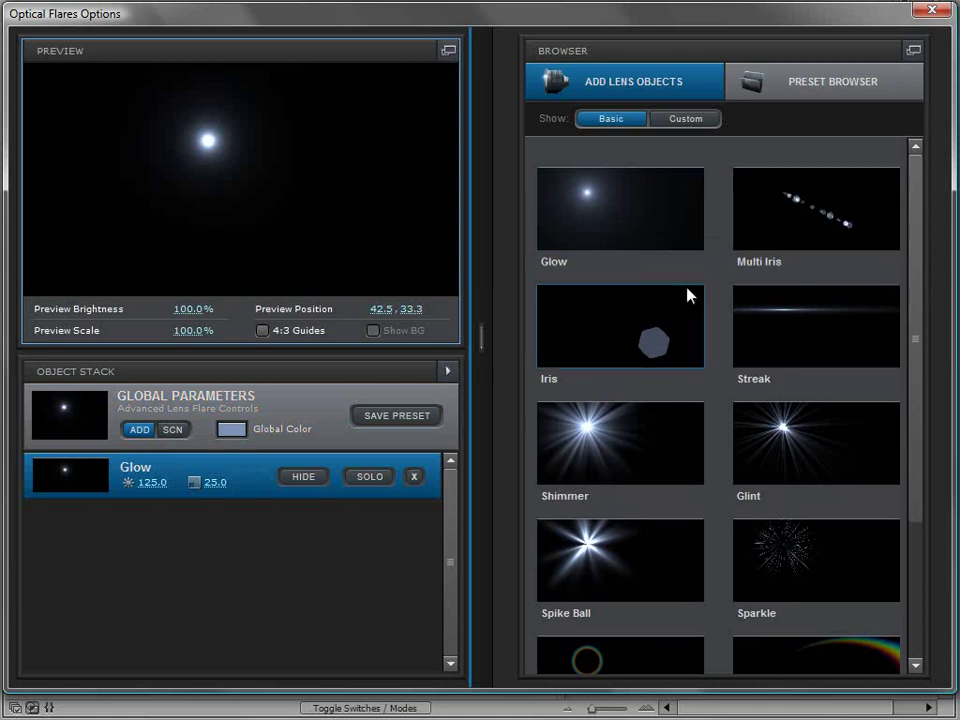
pyautogui.doubleClick(767, 214)
# Step: Move the light to about 26.3, 22.9 and set the Multi Iris brightness to 164.5 and scale to 112.5
pyautogui.click(141, 130)
pyautogui.moveTo(141, 130); pyautogui.dragTo(138, 117)
pyautogui.moveTo(628, 171); pyautogui.dragTo(784, 165)
pyautogui.moveTo(640, 149); pyautogui.dragTo(765, 247)
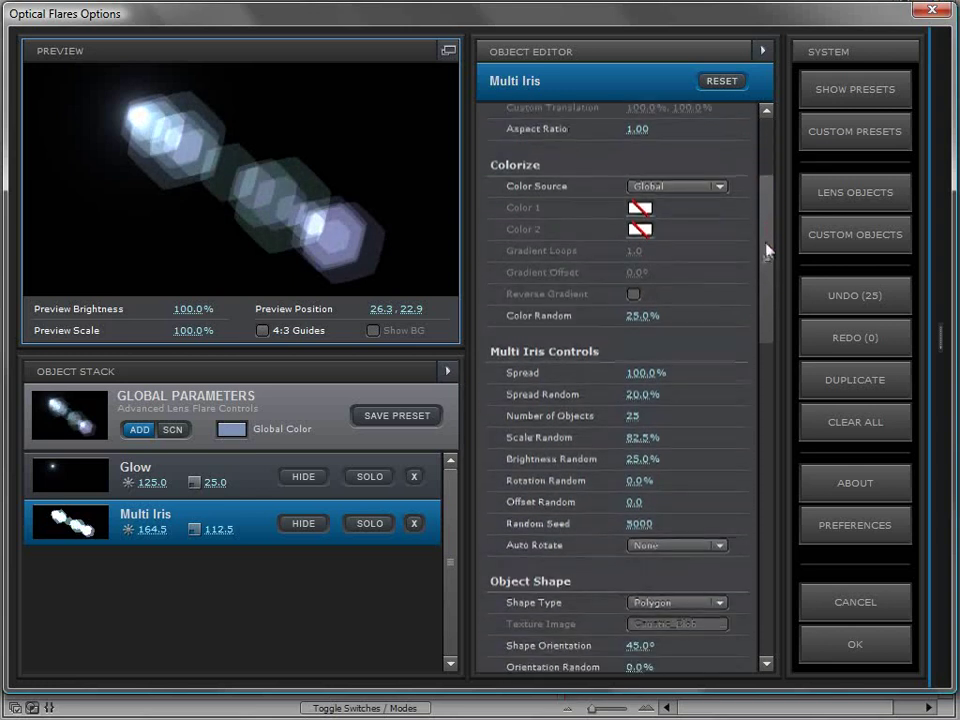
# Step: Set the Multi Iris spread to 127.5%, spread random to 56%, scale to 54.5 and number of objects to 37
pyautogui.moveTo(640, 372); pyautogui.dragTo(702, 377)
pyautogui.moveTo(634, 394); pyautogui.dragTo(708, 399)
pyautogui.moveTo(137, 116); pyautogui.dragTo(145, 160)
pyautogui.moveTo(645, 372); pyautogui.dragTo(633, 372)
pyautogui.moveTo(217, 535); pyautogui.dragTo(124, 546)
pyautogui.moveTo(636, 416); pyautogui.dragTo(692, 420)
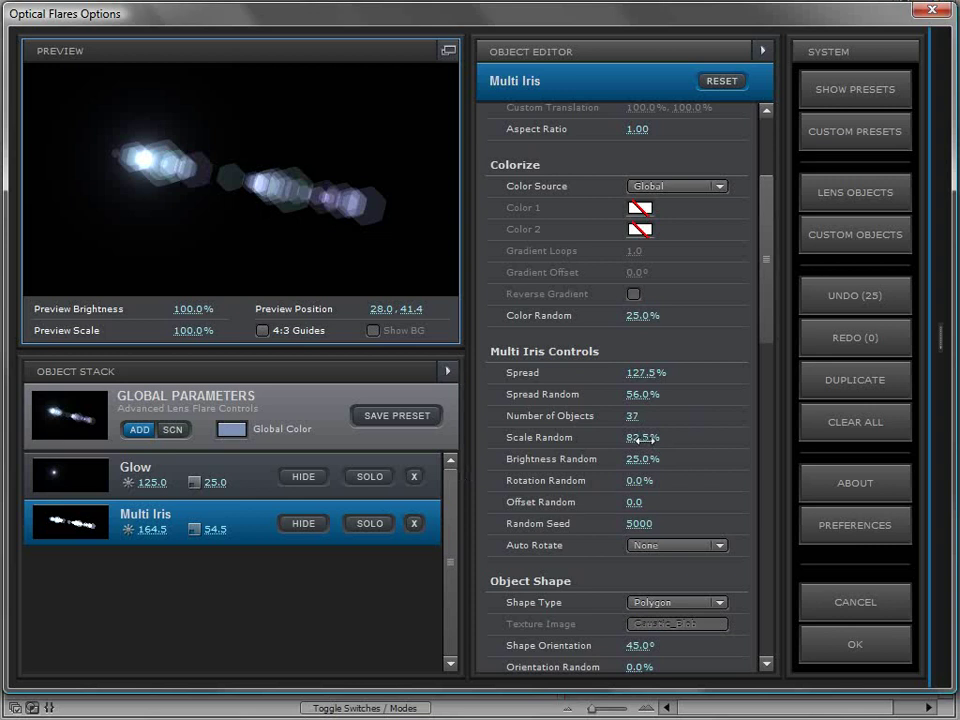
# Step: Set the Multi Iris random seed to 5012 and brightness to 77, with the light at about 74.8, 26.1
pyautogui.scroll(-3, 772, 325)
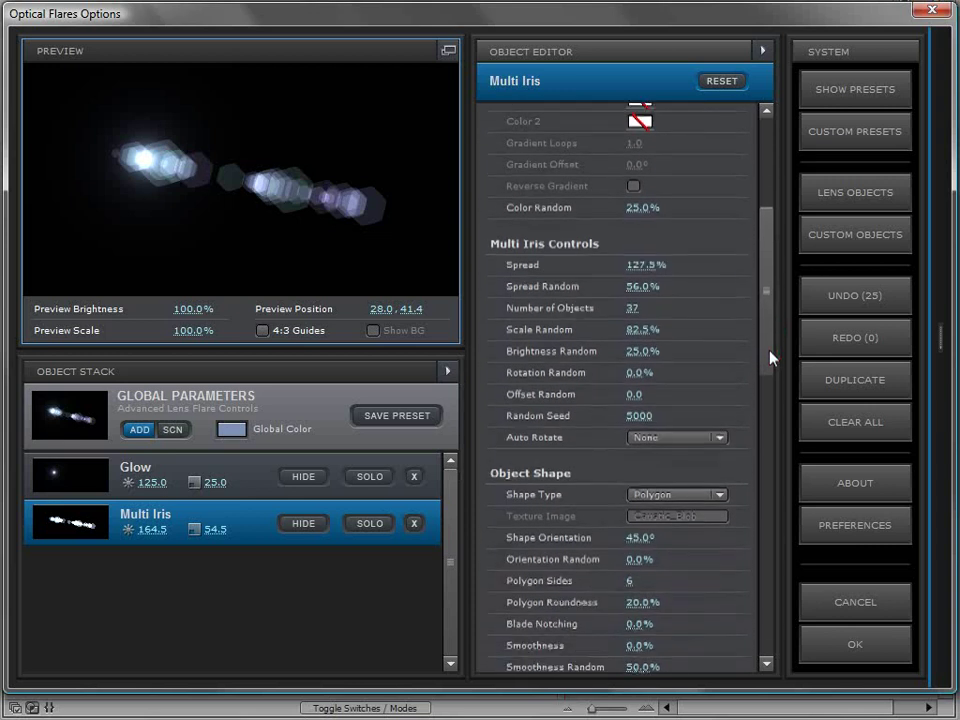
pyautogui.moveTo(643, 403); pyautogui.dragTo(686, 405)
pyautogui.moveTo(383, 201); pyautogui.dragTo(348, 123)
pyautogui.moveTo(155, 530); pyautogui.dragTo(26, 516)
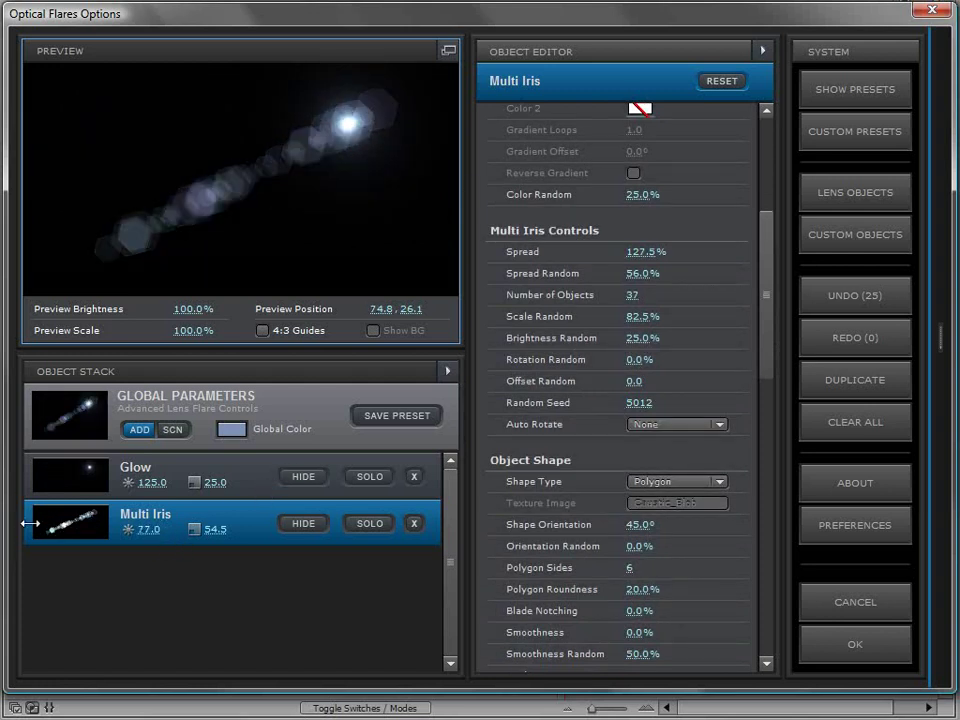
# Step: Compare the shape types available for the Multi Iris and apply Circle
pyautogui.moveTo(765, 306); pyautogui.dragTo(755, 375)
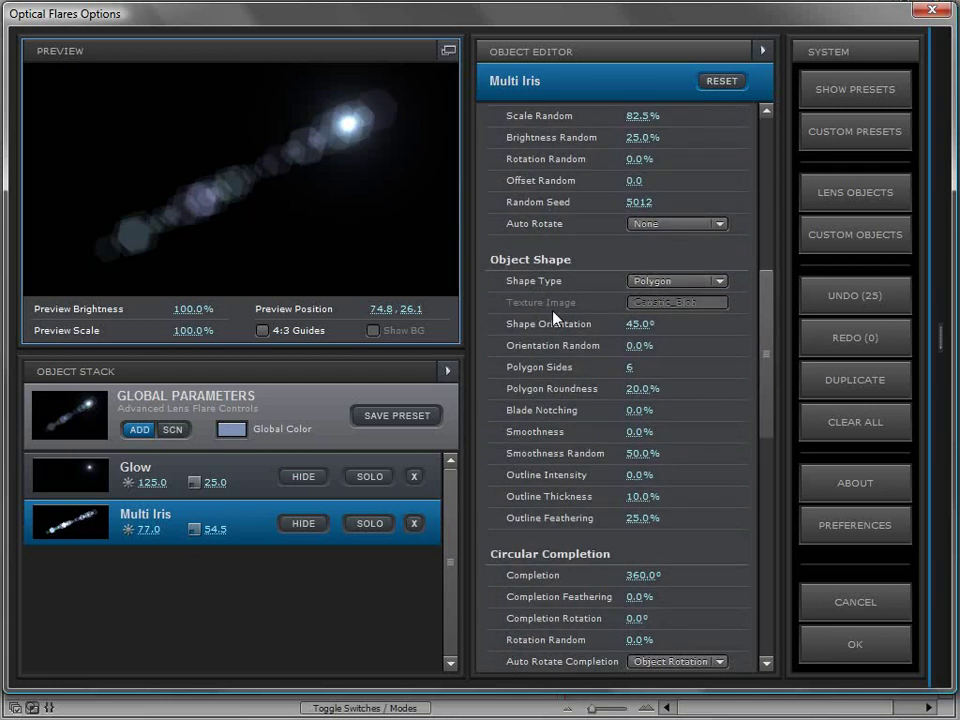
pyautogui.click(669, 281)
pyautogui.click(681, 286)
pyautogui.click(671, 284)
pyautogui.click(671, 306)
pyautogui.click(669, 281)
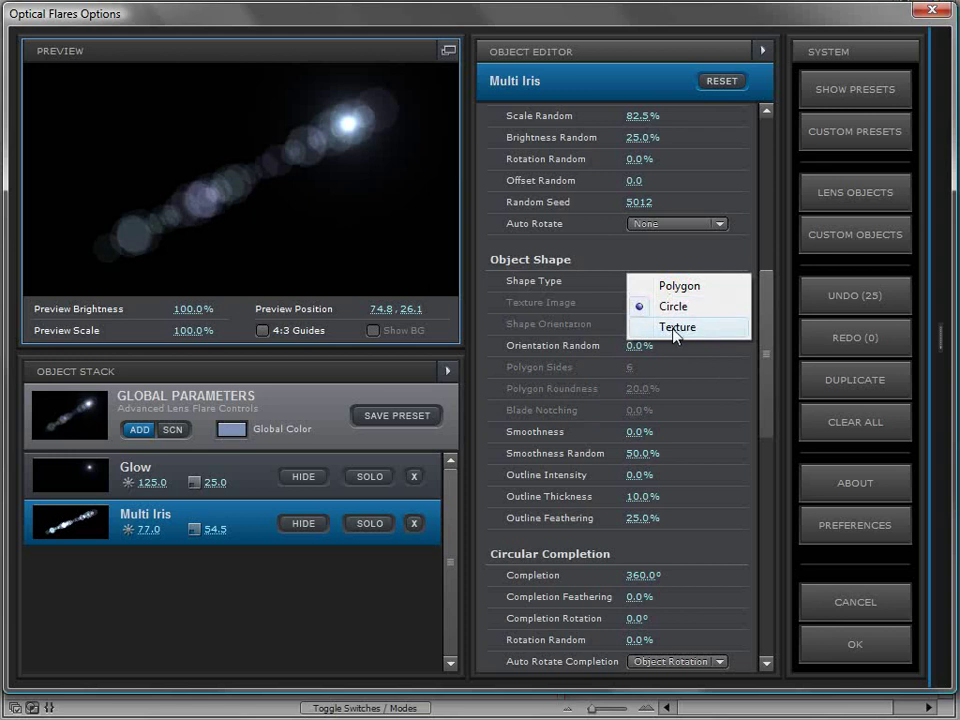
pyautogui.click(692, 257)
# Step: Set the Multi Iris to 18 objects, scale 111 and brightness 138.5, and move the light to about 97.8, 17.7
pyautogui.moveTo(768, 350); pyautogui.dragTo(770, 287)
pyautogui.moveTo(649, 272); pyautogui.dragTo(504, 294)
pyautogui.moveTo(208, 527); pyautogui.dragTo(311, 529)
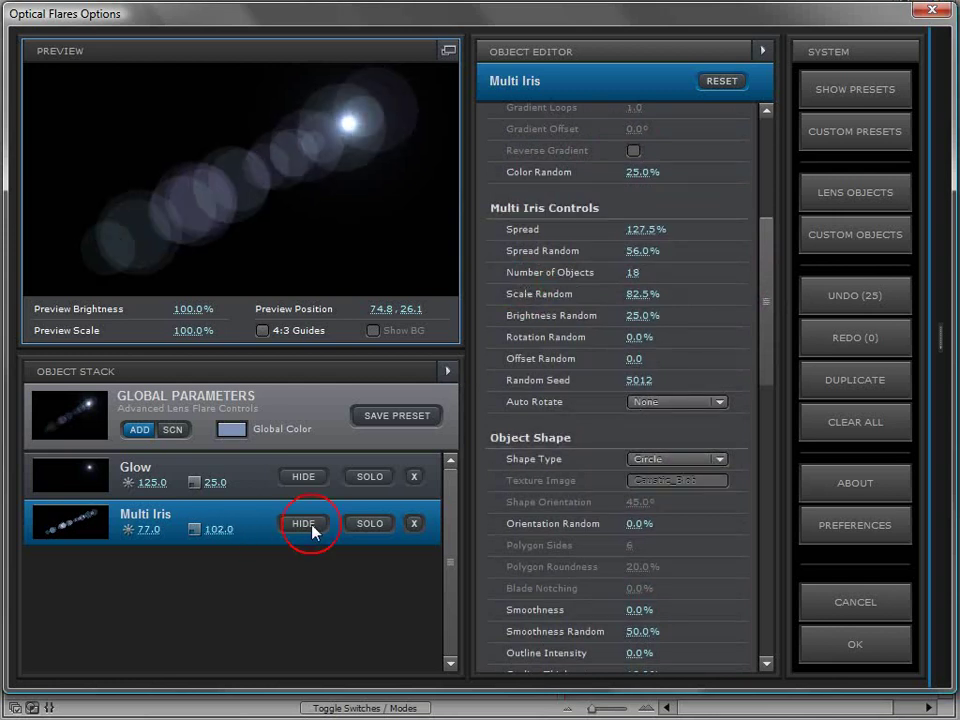
pyautogui.moveTo(150, 529); pyautogui.dragTo(294, 521)
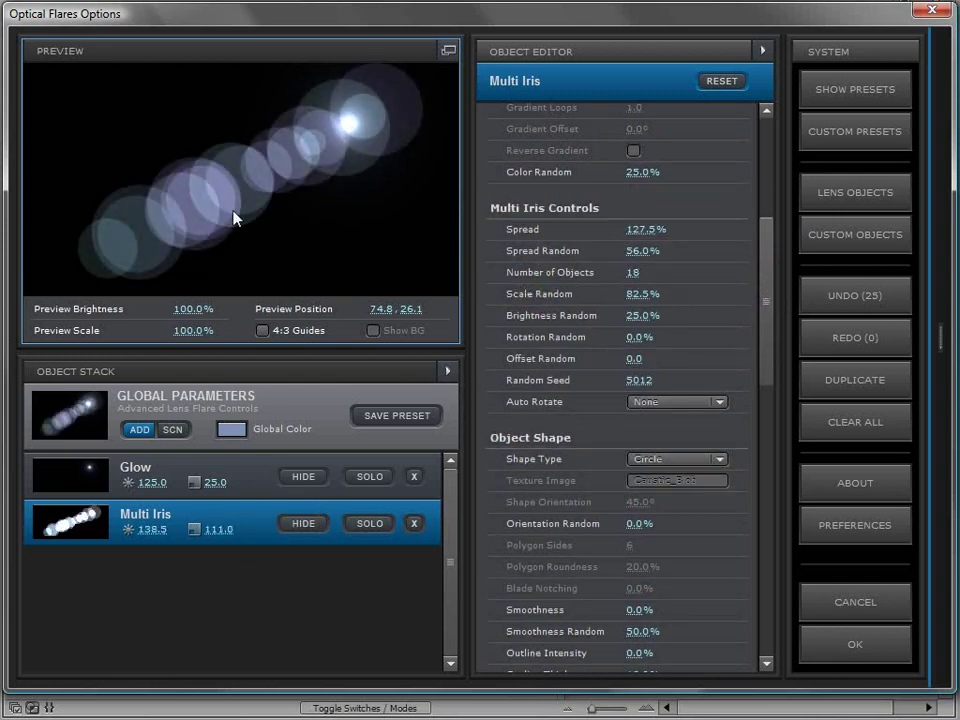
pyautogui.moveTo(415, 157); pyautogui.dragTo(447, 105)
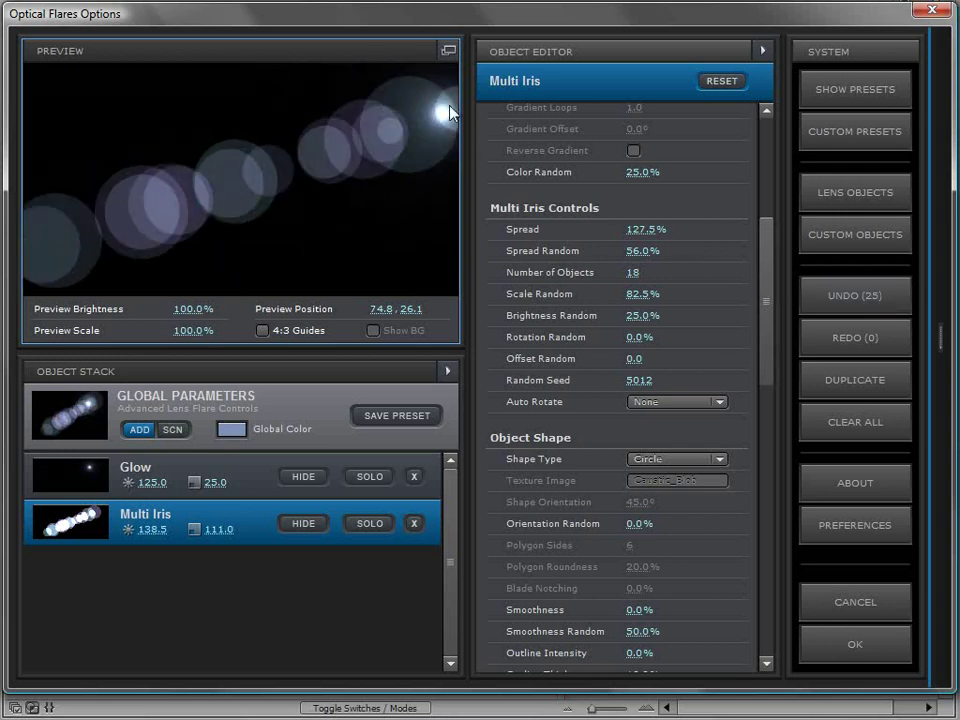
# Step: Change the Multi Iris shape type to Polygon with 5 sides and 33% polygon roundness
pyautogui.moveTo(765, 290); pyautogui.dragTo(765, 348)
pyautogui.click(680, 278)
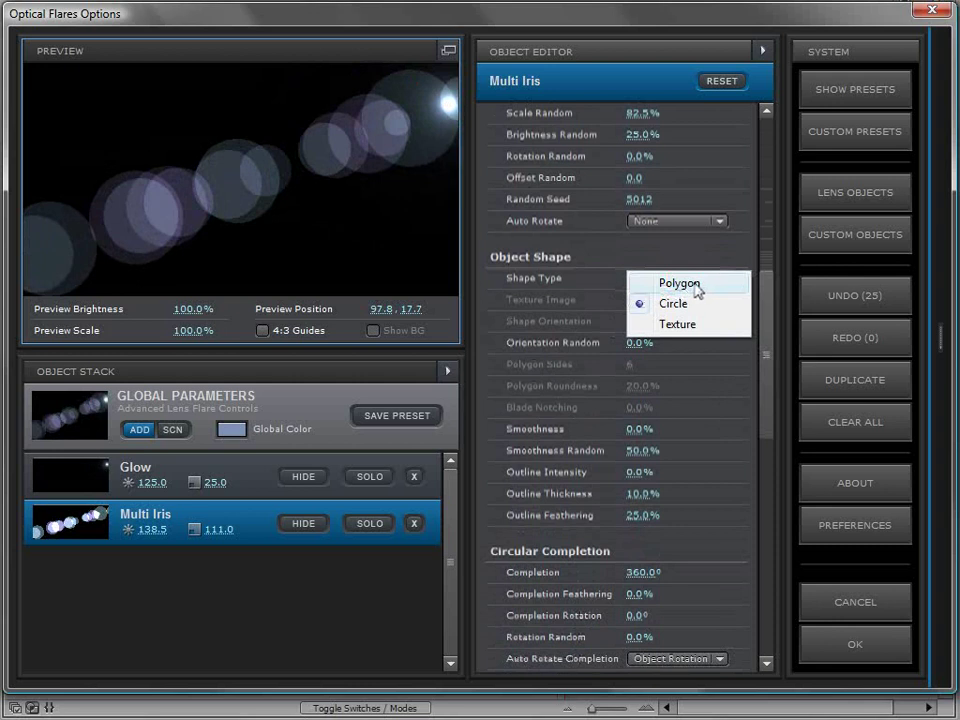
pyautogui.click(680, 286)
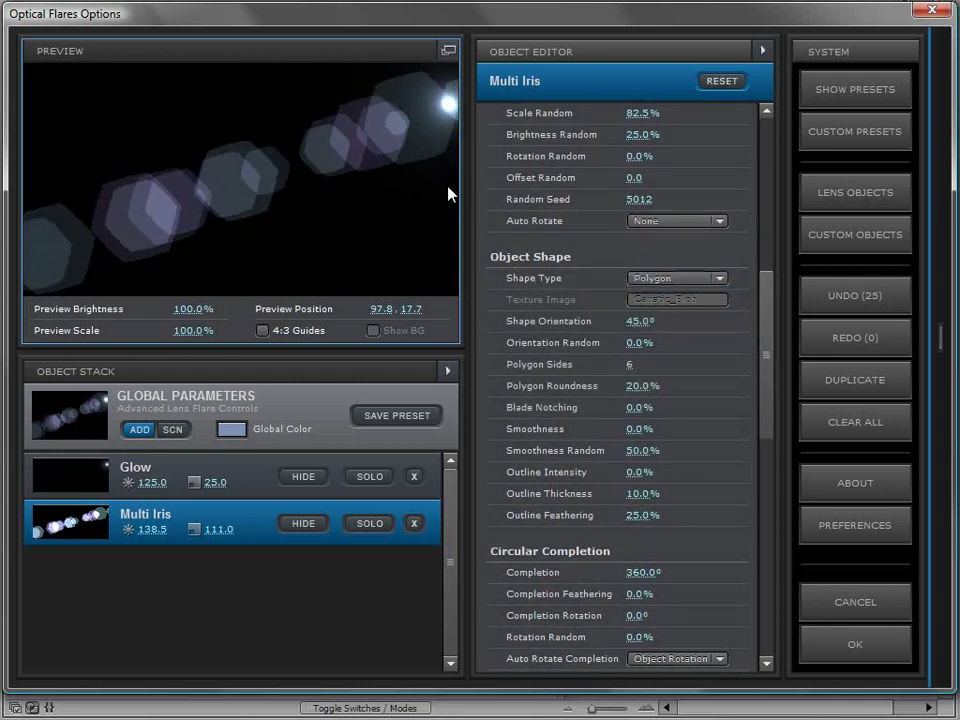
pyautogui.moveTo(628, 366)
pyautogui.mouseDown()
pyautogui.moveTo(641, 367)
pyautogui.moveTo(618, 375)
pyautogui.moveTo(624, 364)
pyautogui.mouseUp()
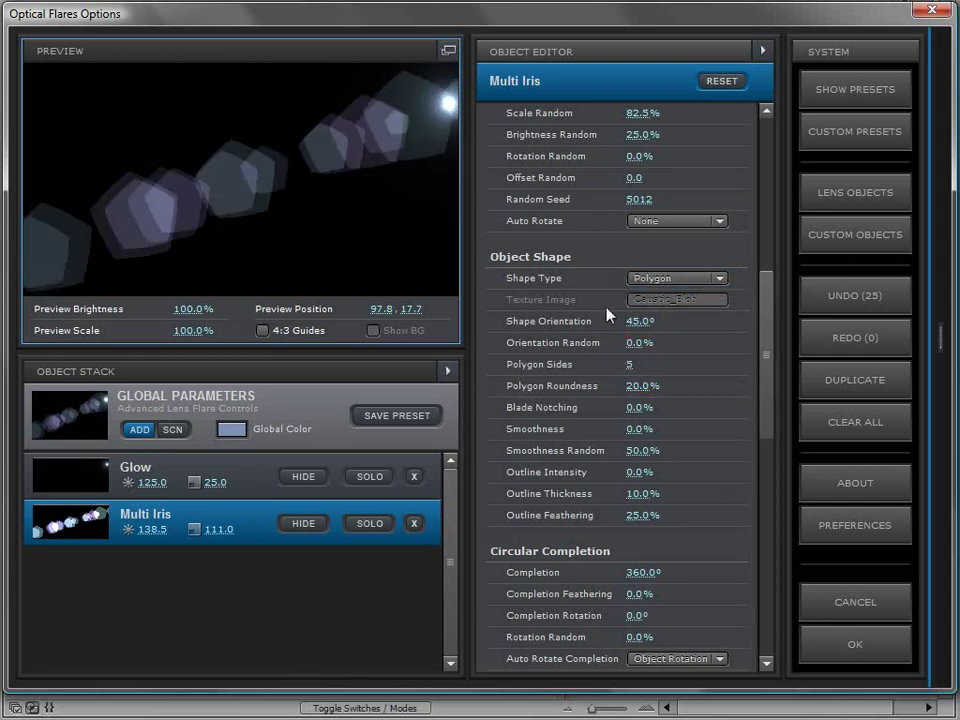
pyautogui.moveTo(630, 429)
pyautogui.mouseDown()
pyautogui.moveTo(652, 429)
pyautogui.moveTo(628, 433)
pyautogui.mouseUp()
pyautogui.moveTo(634, 386)
pyautogui.mouseDown()
pyautogui.moveTo(663, 395)
pyautogui.moveTo(748, 386)
pyautogui.moveTo(661, 402)
pyautogui.moveTo(506, 407)
pyautogui.moveTo(562, 406)
pyautogui.moveTo(643, 377)
pyautogui.mouseUp()
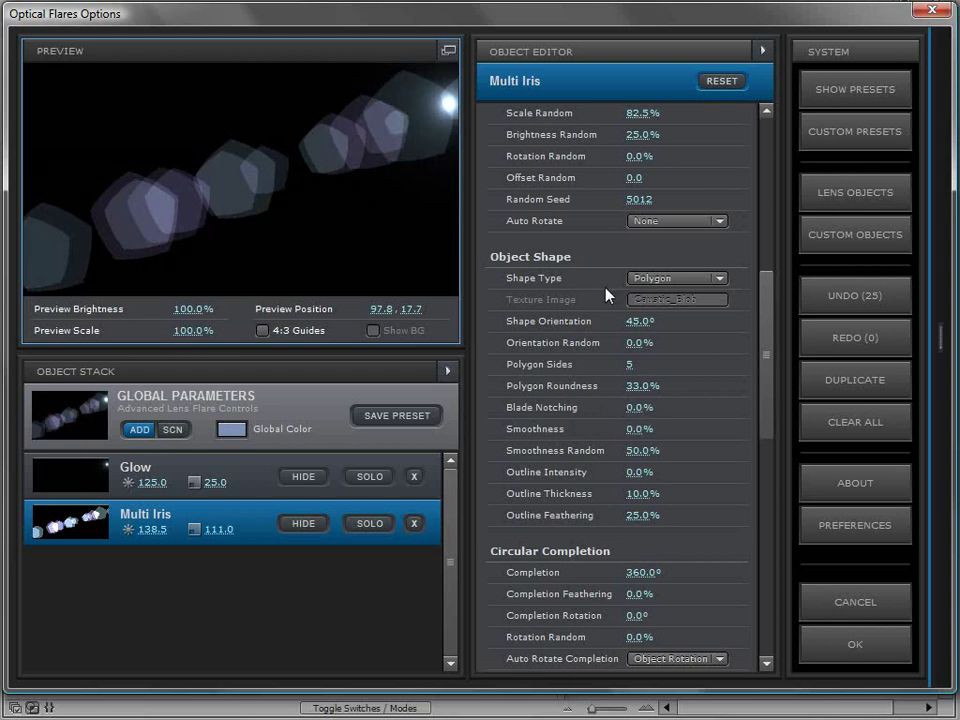
# Step: Pop the flare preview out into its own window and place it beside the Multi Iris settings
pyautogui.click(448, 50)
pyautogui.moveTo(440, 26); pyautogui.dragTo(350, 72)
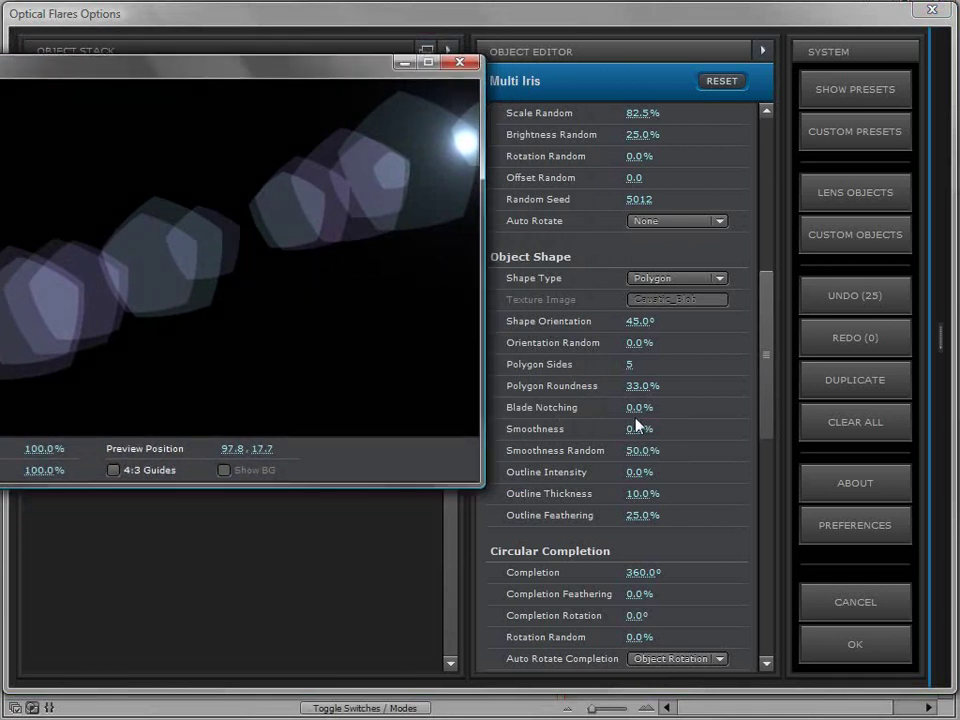
# Step: Try Blade Notching at 100% on the Multi Iris with the light at about 74.4, 47.9, and reset it to 0%
pyautogui.moveTo(634, 408); pyautogui.dragTo(790, 405)
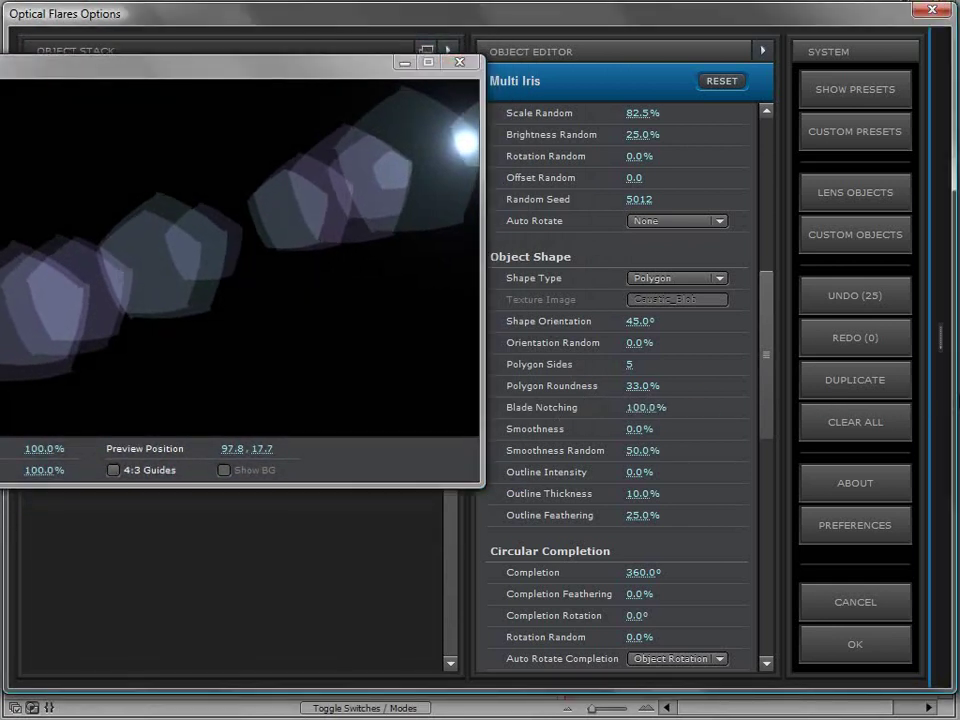
pyautogui.click(307, 236)
pyautogui.moveTo(307, 236)
pyautogui.mouseDown()
pyautogui.moveTo(294, 257)
pyautogui.moveTo(320, 249)
pyautogui.mouseUp()
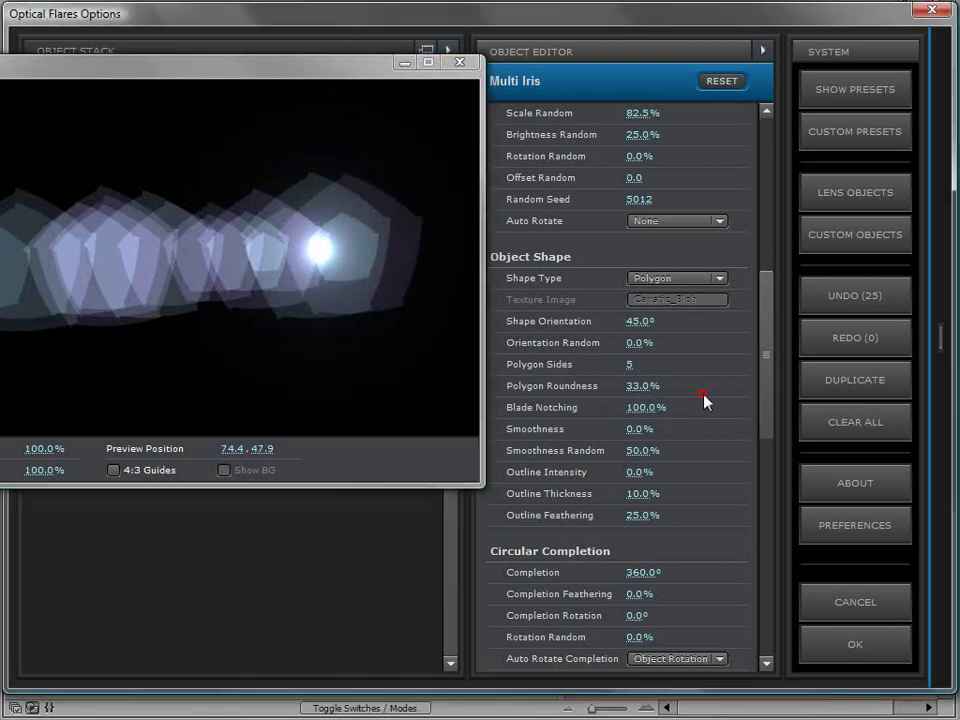
pyautogui.click(648, 412)
pyautogui.write('0')
pyautogui.press('Return')
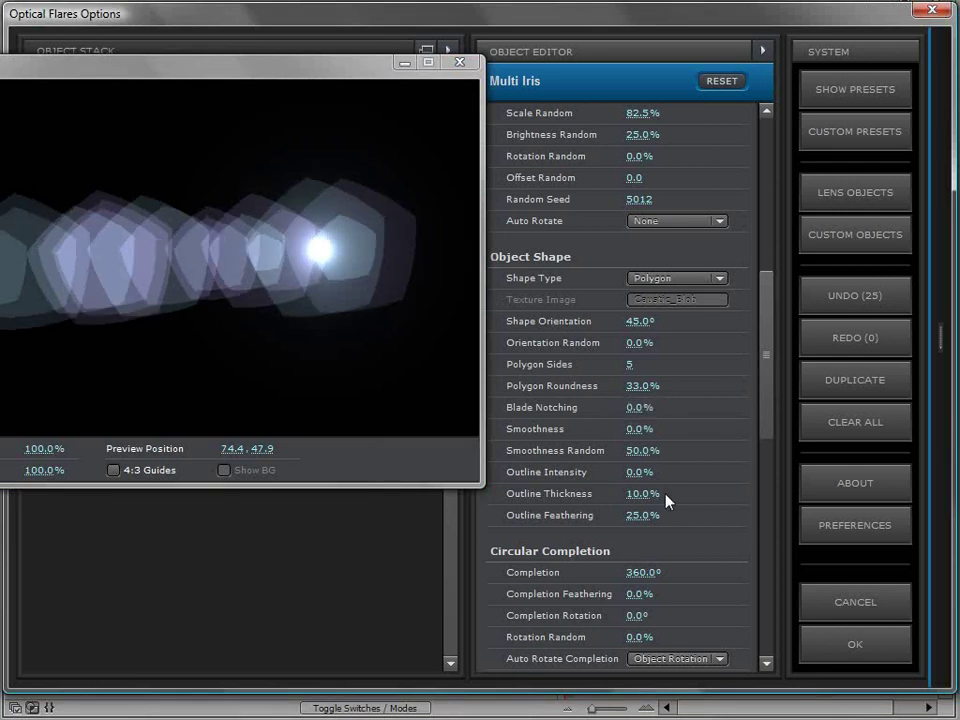
# Step: Set the Multi Iris outline intensity to 36%, outline thickness to 5% and smoothness to 1.5%, checking the flare at about 77.3, 22.9
pyautogui.moveTo(640, 472); pyautogui.dragTo(697, 471)
pyautogui.moveTo(640, 494)
pyautogui.mouseDown()
pyautogui.moveTo(626, 495)
pyautogui.moveTo(647, 495)
pyautogui.moveTo(627, 505)
pyautogui.moveTo(645, 494)
pyautogui.mouseUp()
pyautogui.moveTo(358, 229); pyautogui.dragTo(391, 181)
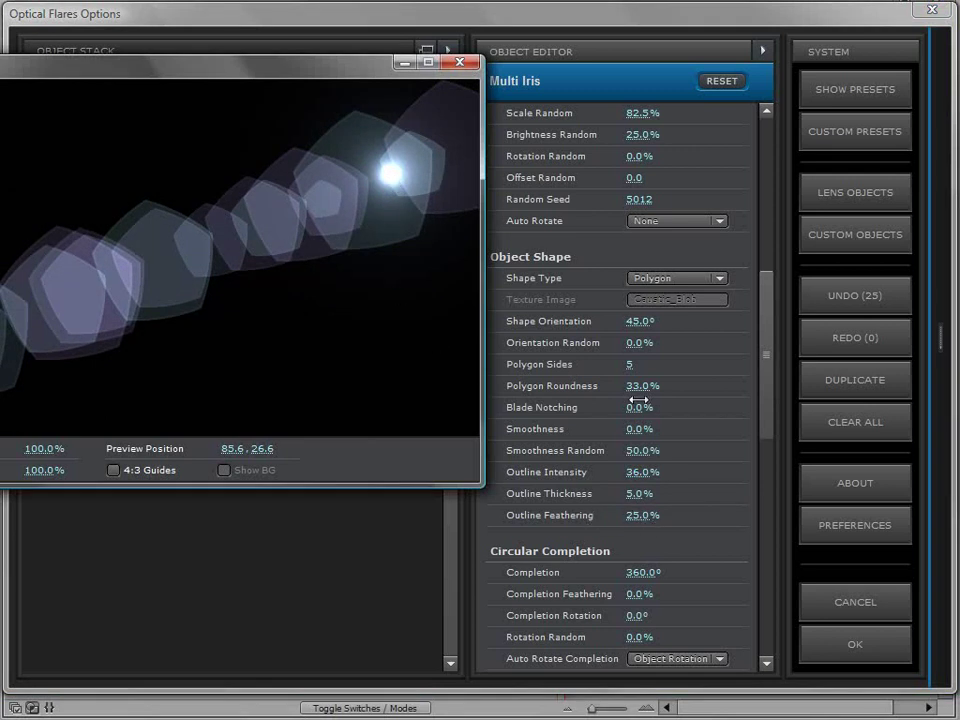
pyautogui.moveTo(626, 428); pyautogui.dragTo(634, 433)
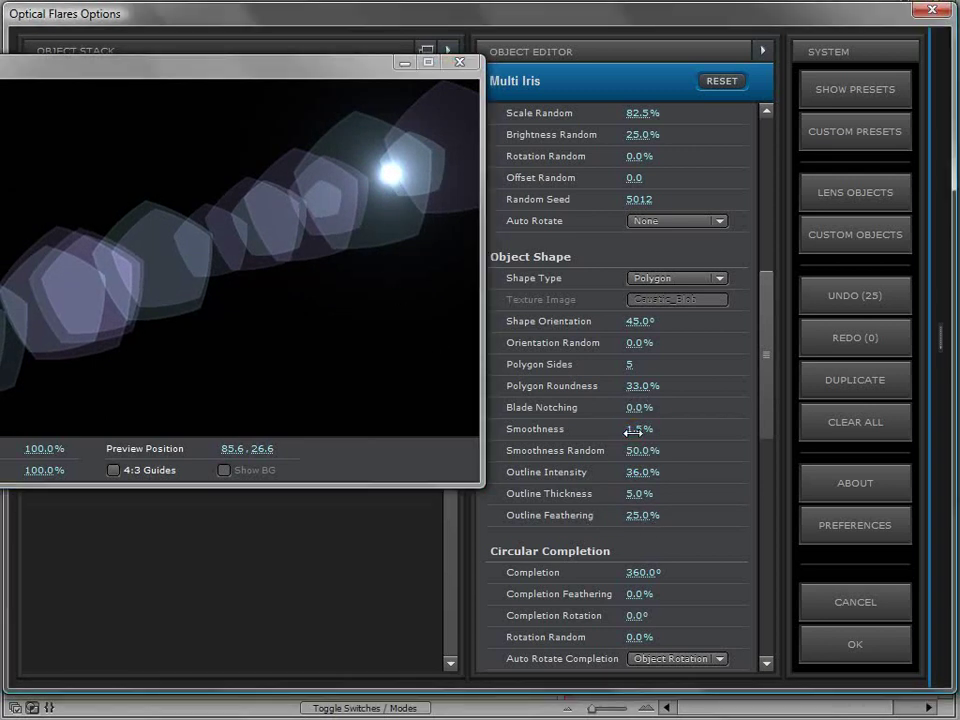
pyautogui.moveTo(296, 156); pyautogui.dragTo(340, 168)
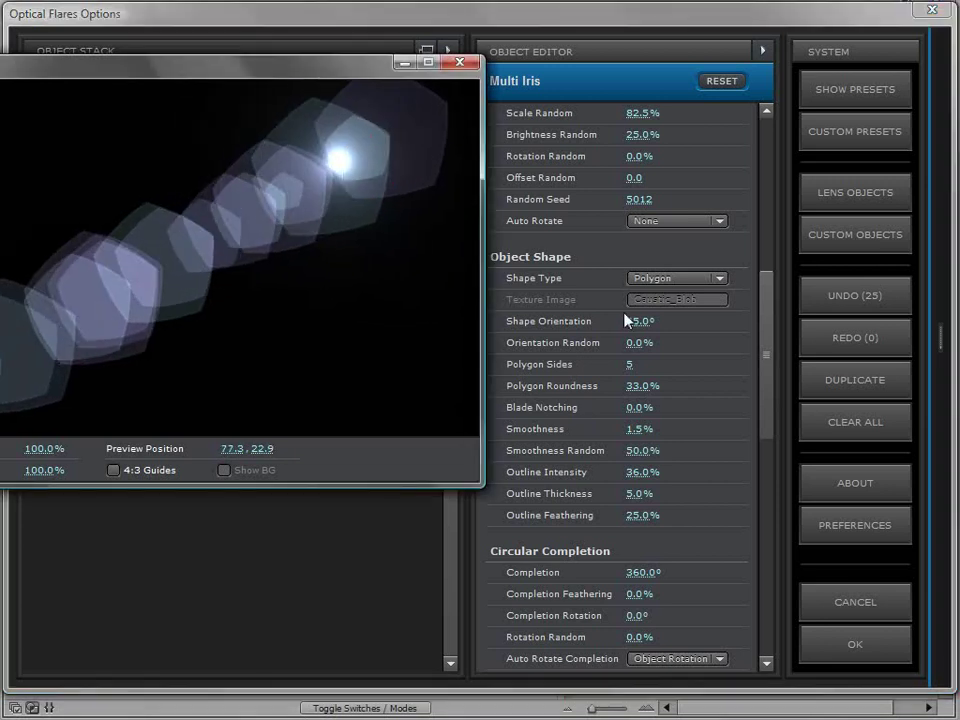
pyautogui.moveTo(768, 347); pyautogui.dragTo(780, 410)
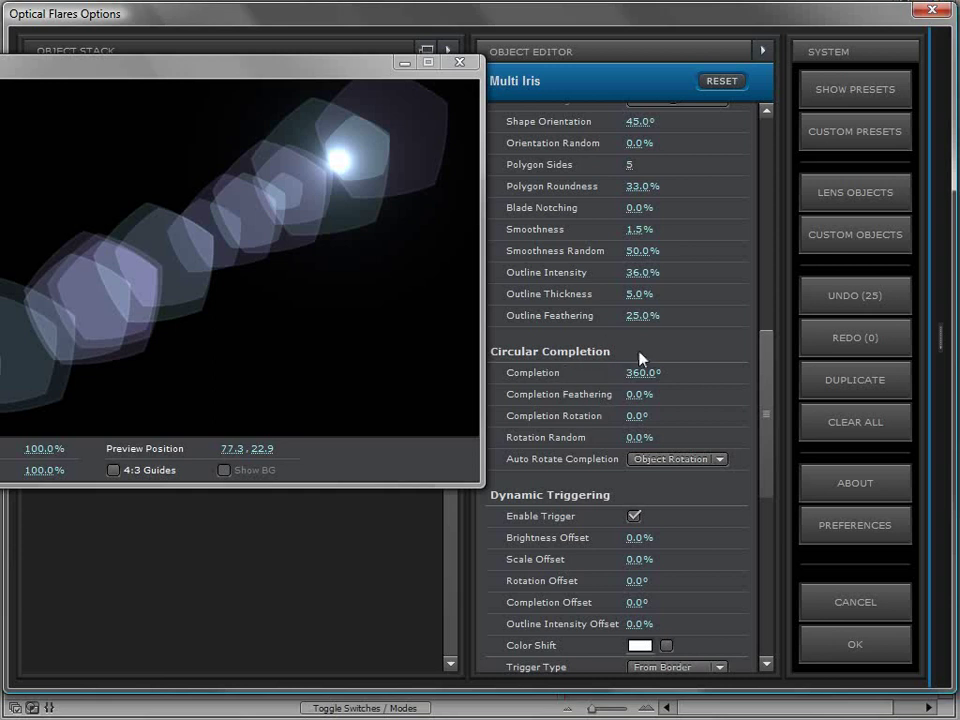
# Step: Dock the popped-out preview back, set the Multi Iris scale to 21, and move the light to about 40.1, 20.9
pyautogui.click(459, 62)
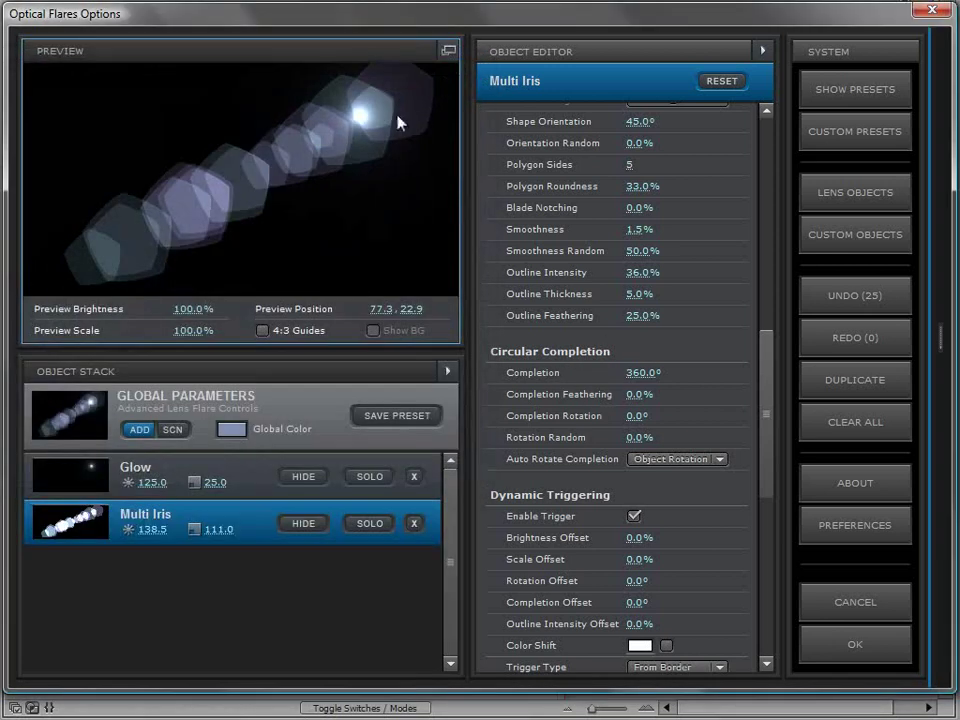
pyautogui.click(218, 529)
pyautogui.write('21')
pyautogui.press('Return')
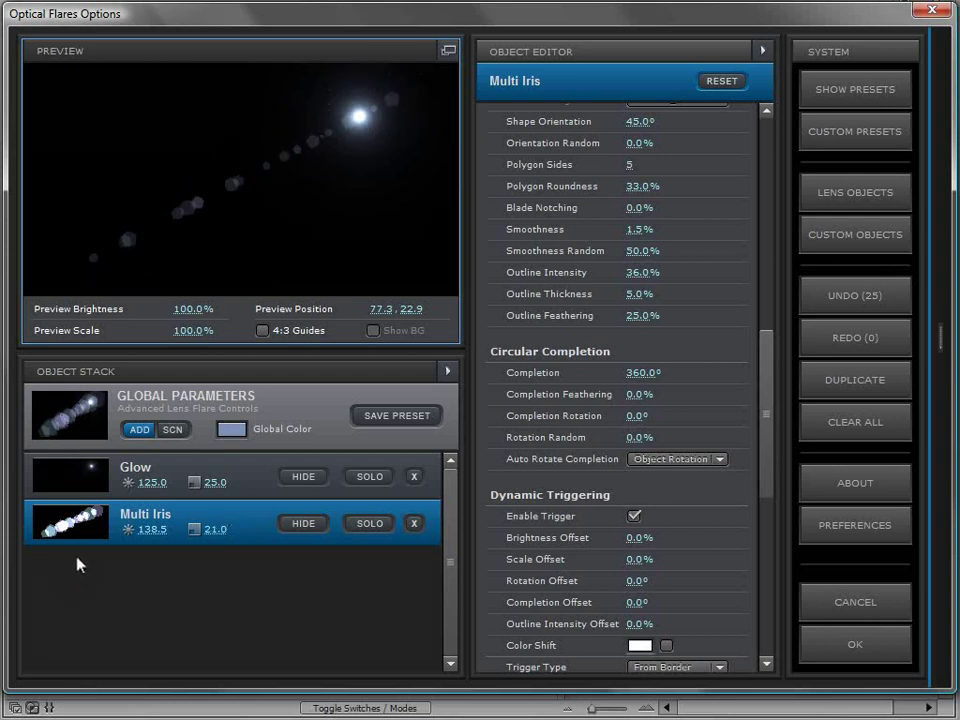
pyautogui.moveTo(330, 190); pyautogui.dragTo(197, 108)
# Step: Add a Streak lens object to the flare and move the light to about 59.5, 26.5
pyautogui.click(855, 192)
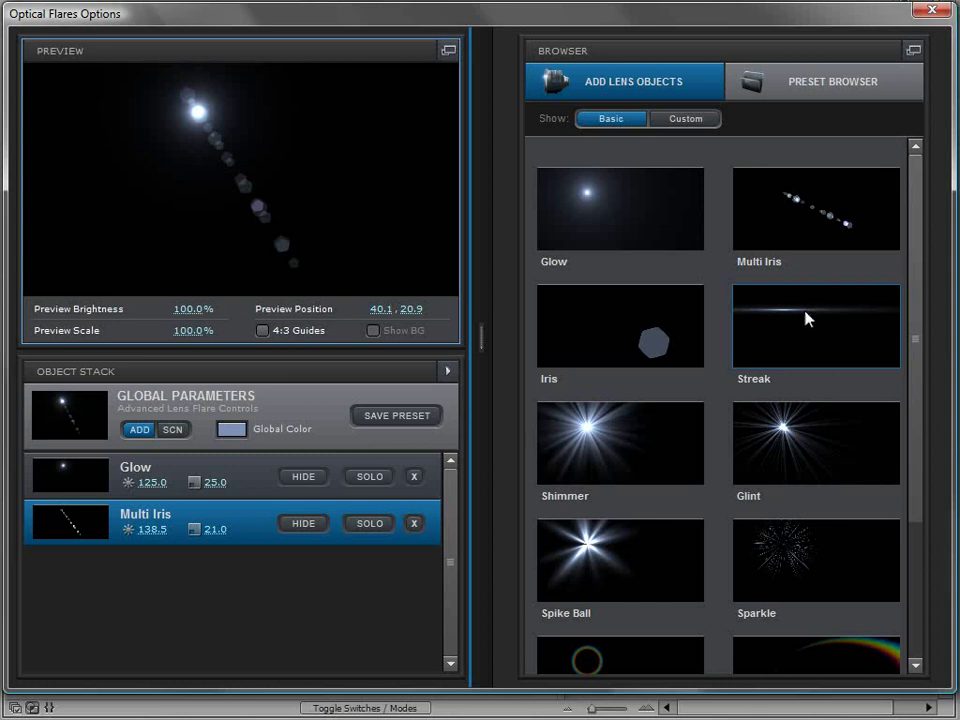
pyautogui.click(785, 340)
pyautogui.moveTo(191, 135)
pyautogui.mouseDown()
pyautogui.moveTo(279, 122)
pyautogui.moveTo(283, 130)
pyautogui.mouseUp()
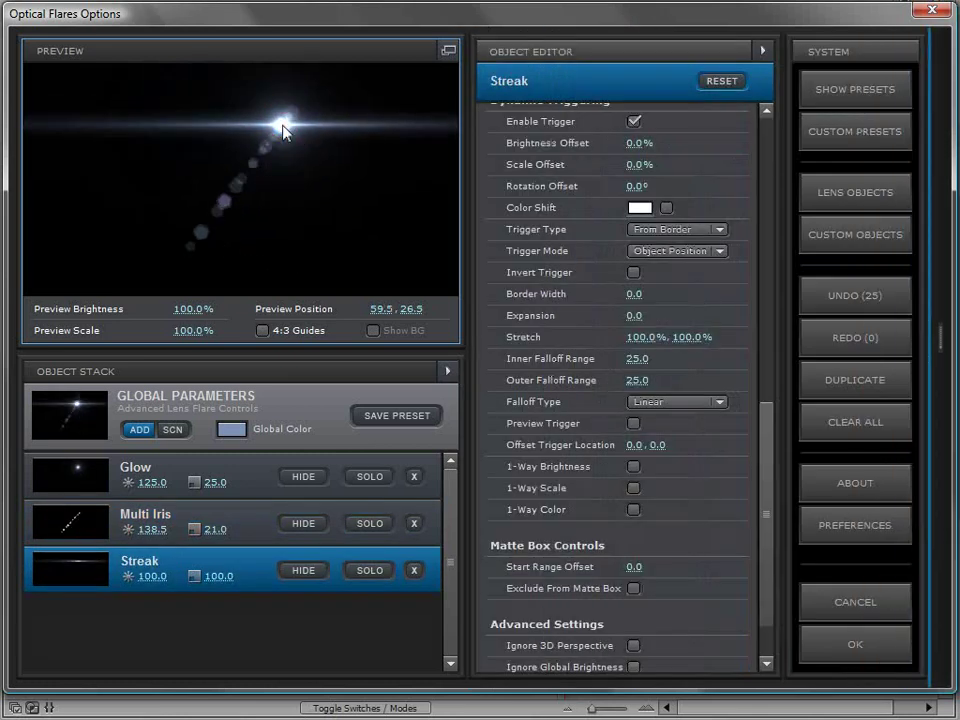
# Step: Set the Streak's replicator copies to 2 and check the flare with the light at about 69.4, 34.5
pyautogui.moveTo(770, 445); pyautogui.dragTo(769, 161)
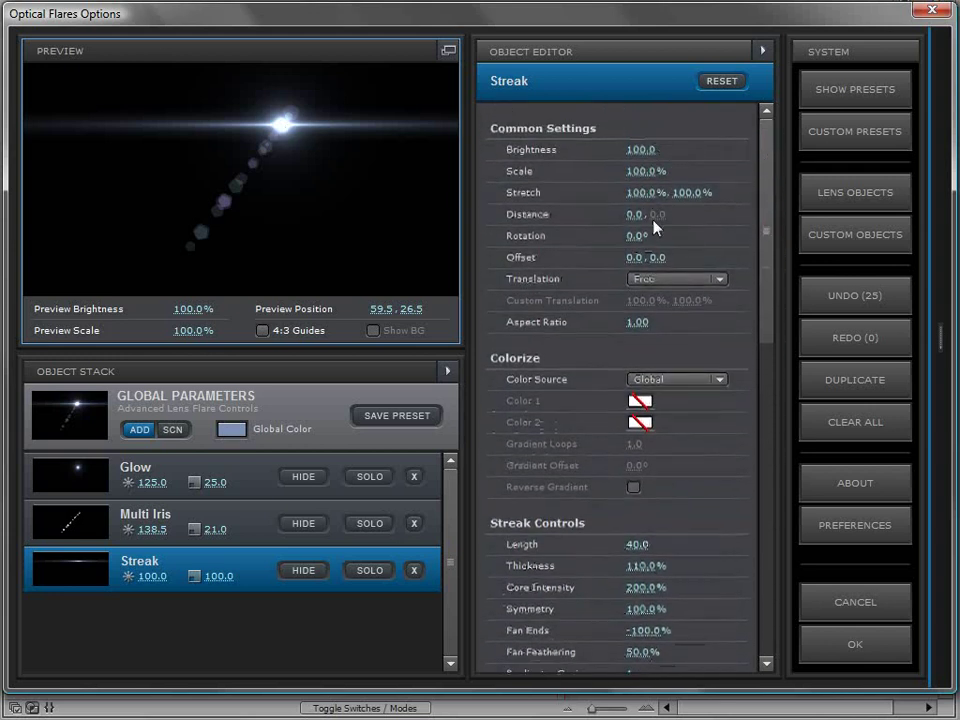
pyautogui.moveTo(765, 253)
pyautogui.mouseDown()
pyautogui.moveTo(767, 317)
pyautogui.moveTo(675, 322)
pyautogui.mouseUp()
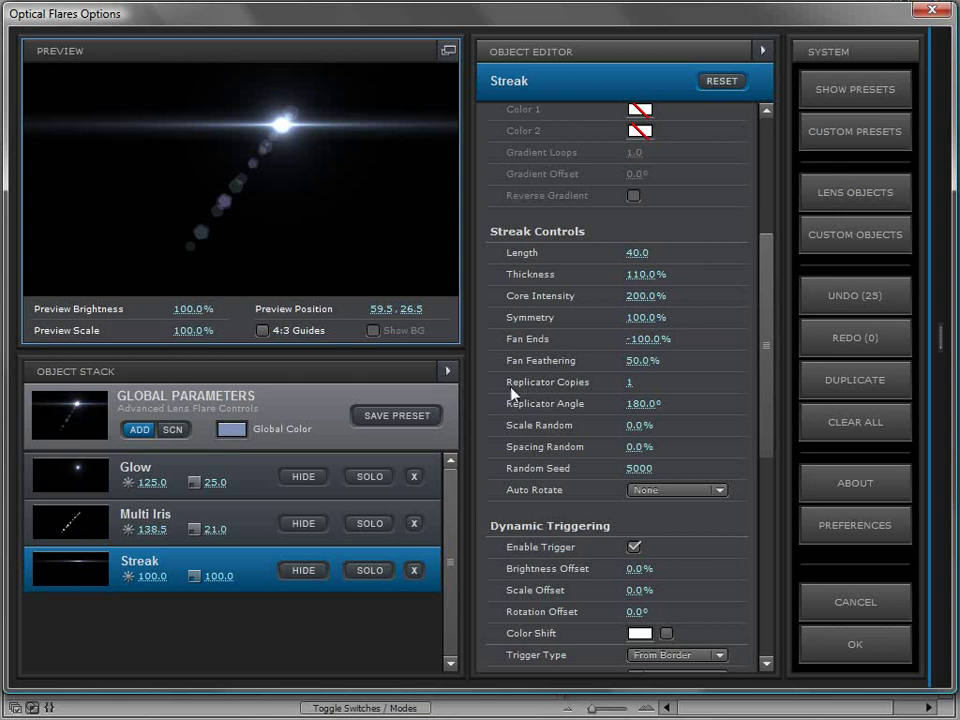
pyautogui.click(630, 382)
pyautogui.write('2')
pyautogui.press('Return')
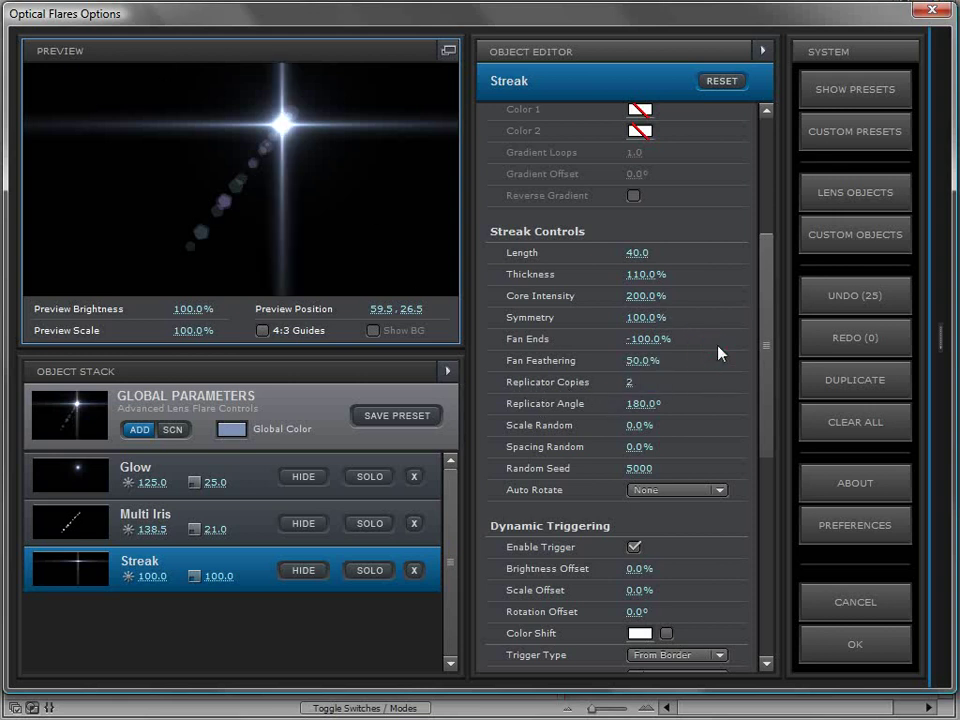
pyautogui.moveTo(300, 124); pyautogui.dragTo(339, 156)
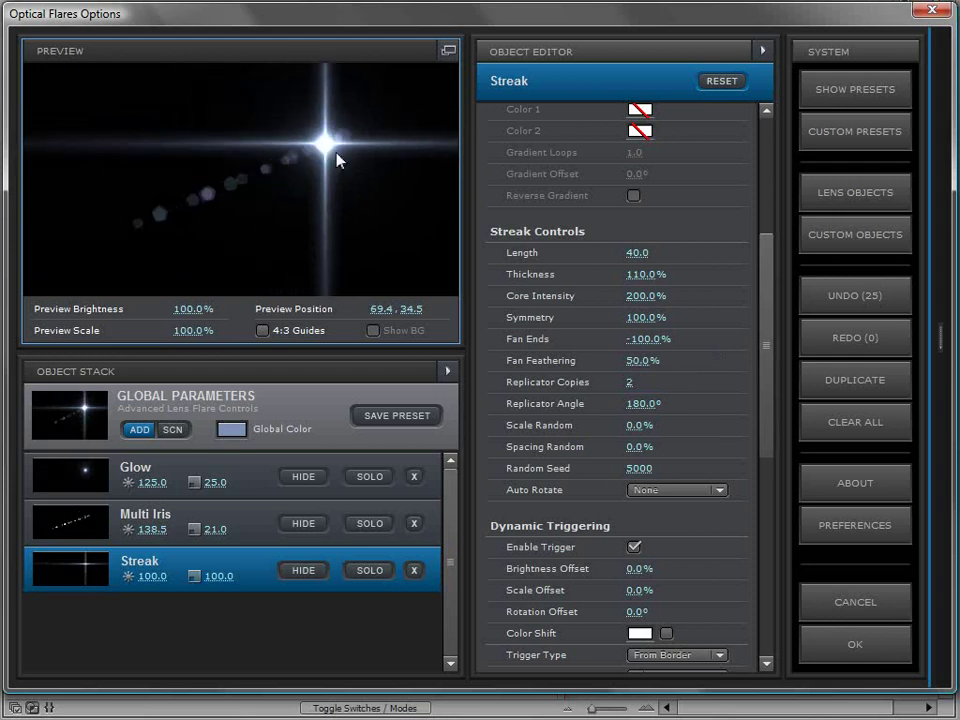
# Step: Try rotating the Streak with the light at about 72.0, 37.3, and reset its rotation to 0°
pyautogui.scroll(5, 750, 380)
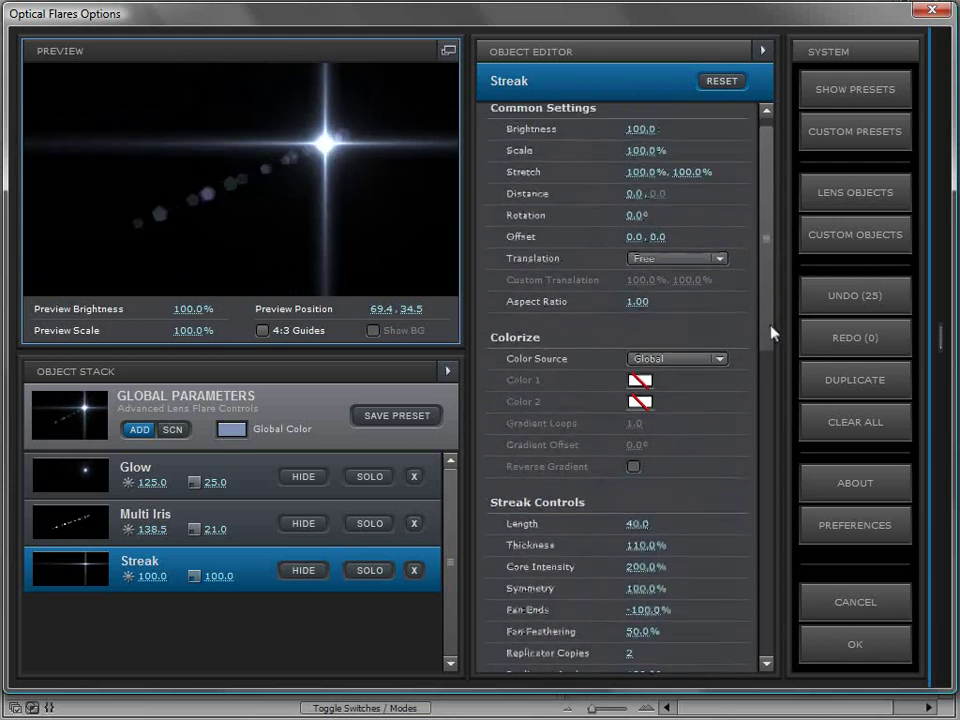
pyautogui.moveTo(640, 236); pyautogui.dragTo(686, 233)
pyautogui.moveTo(325, 143)
pyautogui.mouseDown()
pyautogui.moveTo(259, 152)
pyautogui.moveTo(283, 171)
pyautogui.moveTo(338, 150)
pyautogui.mouseUp()
pyautogui.click(641, 237)
pyautogui.press('Return')
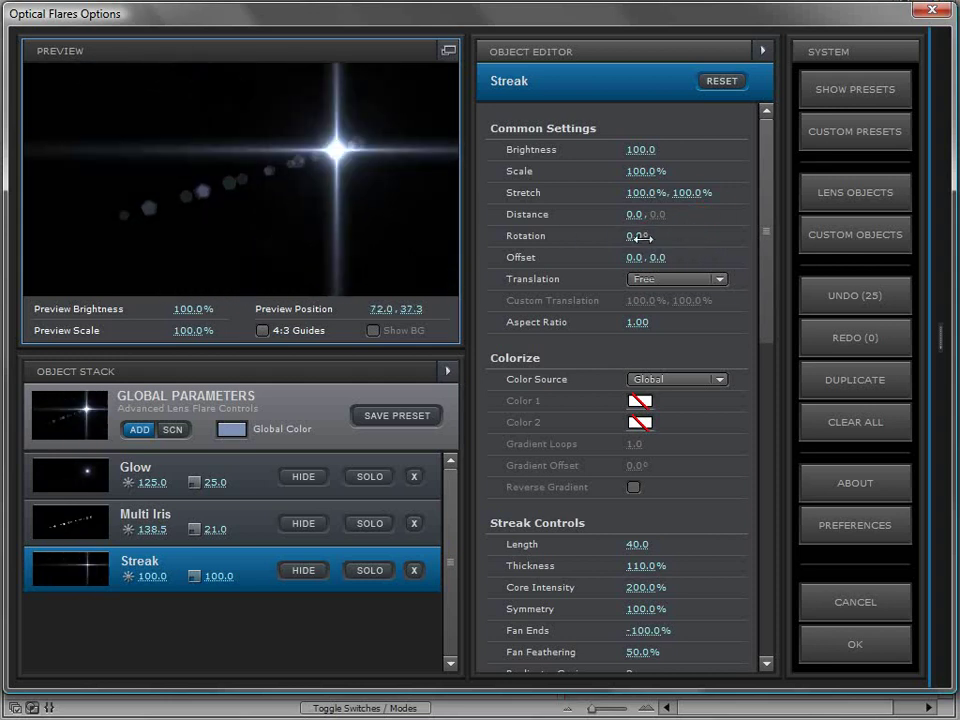
# Step: Set the Streak's replicator copies to 3
pyautogui.moveTo(765, 240); pyautogui.dragTo(761, 392)
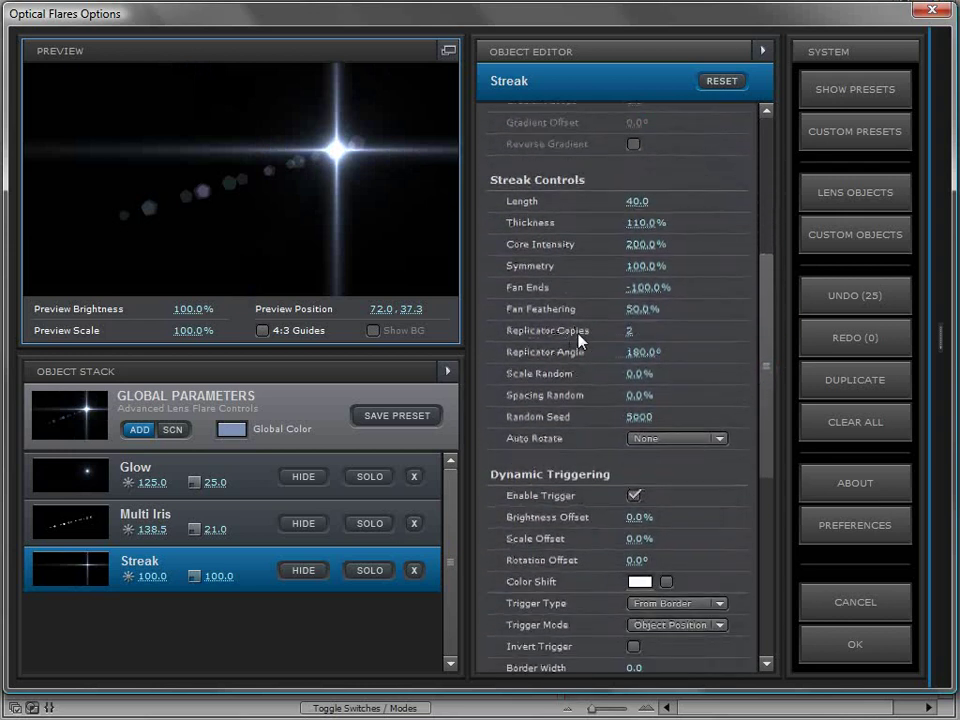
pyautogui.click(628, 331)
pyautogui.write('3')
pyautogui.press('Return')
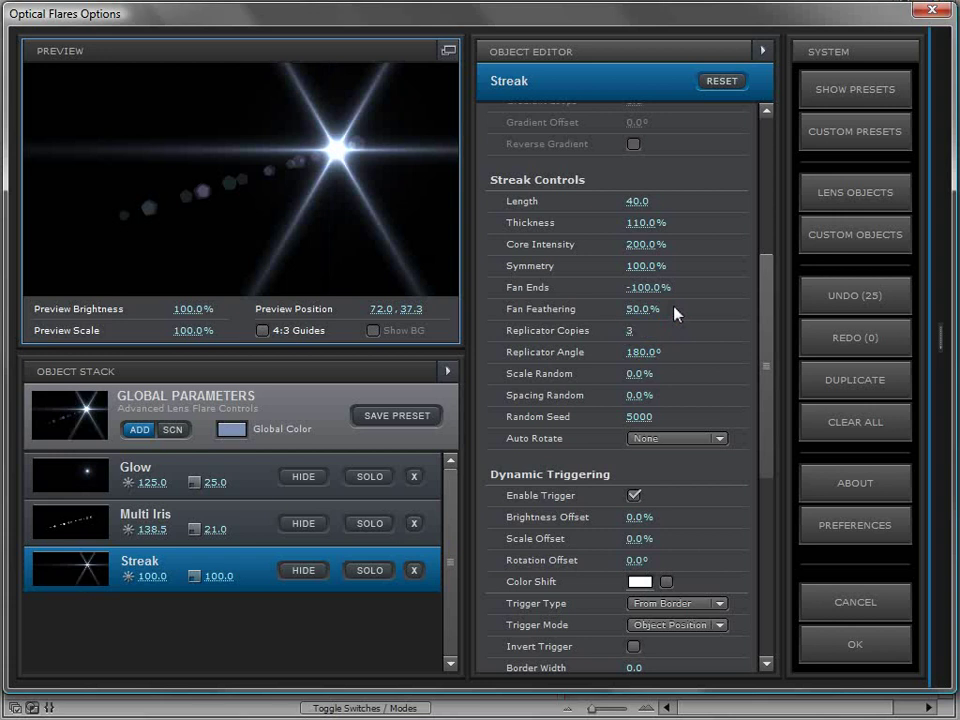
# Step: Set the Streak's scale to 47.5, thickness to 56%, symmetry to 27%, fan ends to 363%, replicator copies to 5 and replicator angle to 360°
pyautogui.moveTo(308, 148); pyautogui.dragTo(272, 190)
pyautogui.click(148, 578)
pyautogui.moveTo(148, 585); pyautogui.dragTo(107, 581)
pyautogui.moveTo(272, 182)
pyautogui.mouseDown()
pyautogui.moveTo(279, 154)
pyautogui.moveTo(323, 168)
pyautogui.mouseUp()
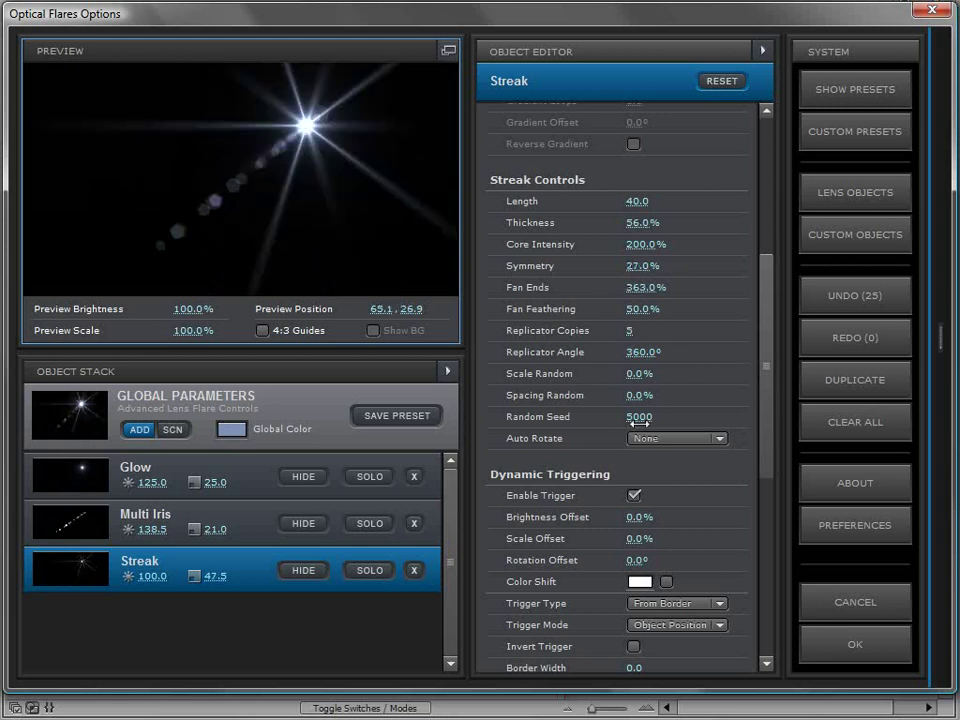
# Step: Reduce the Streak's scale to 29 and brightness to 49, checking the flare at about 68.5, 29.3
pyautogui.moveTo(631, 395); pyautogui.dragTo(605, 400)
pyautogui.moveTo(215, 576); pyautogui.dragTo(182, 650)
pyautogui.moveTo(152, 576)
pyautogui.mouseDown()
pyautogui.moveTo(30, 583)
pyautogui.moveTo(332, 171)
pyautogui.moveTo(348, 192)
pyautogui.moveTo(347, 176)
pyautogui.mouseUp()
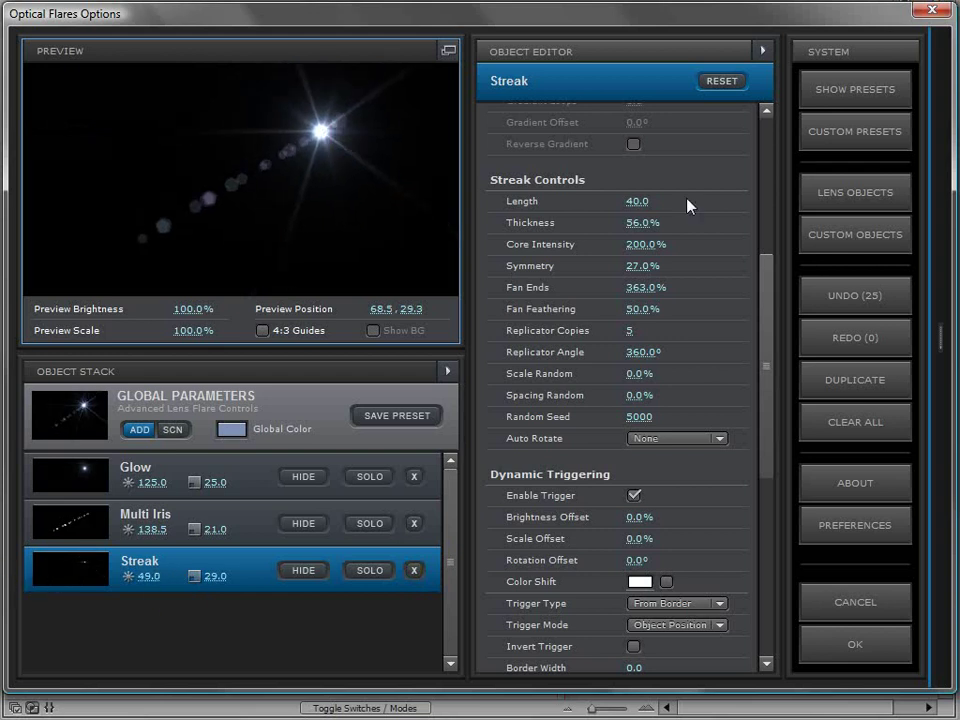
# Step: Add a Shimmer lens object, scale it to 196.5, and place the light at about 60.1, 46.6
pyautogui.click(855, 192)
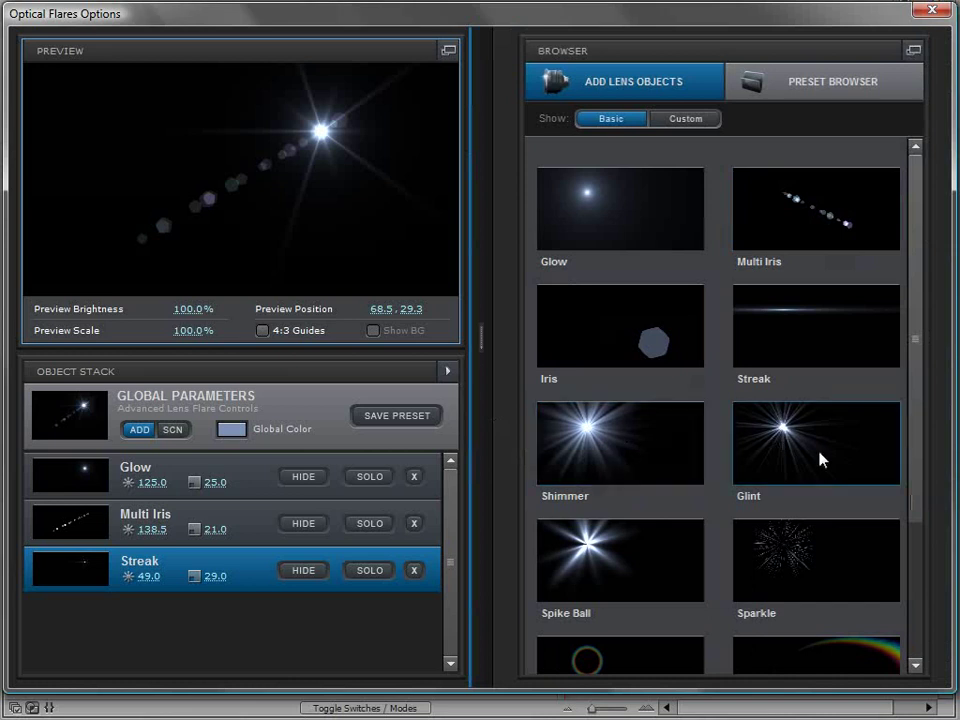
pyautogui.click(632, 442)
pyautogui.click(285, 172)
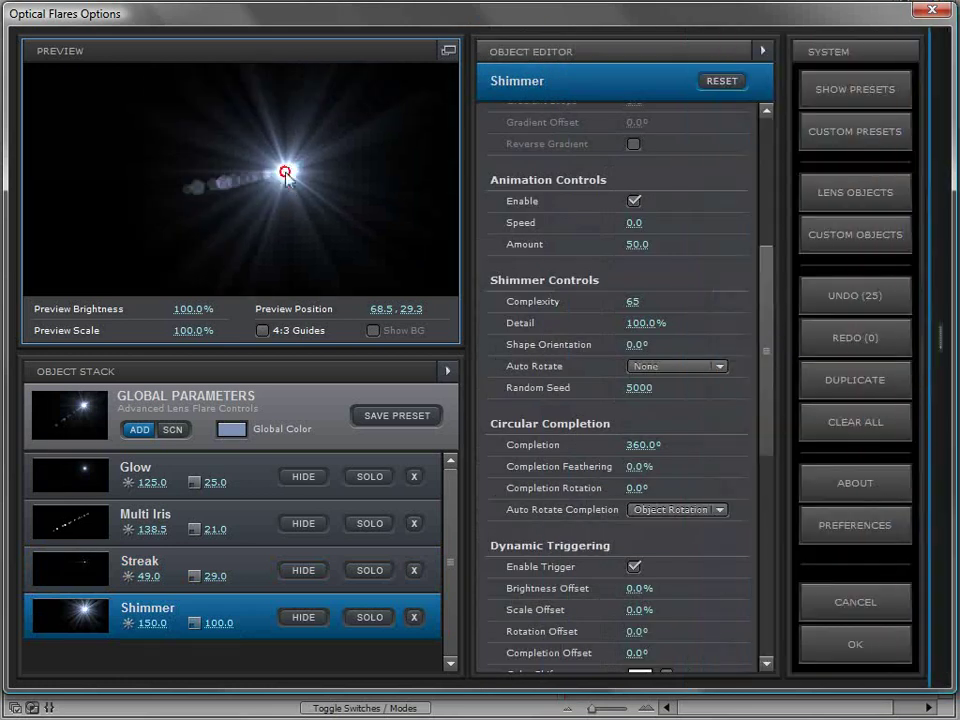
pyautogui.click(344, 616)
# Step: Add a Glint lens object and hide the Shimmer to isolate the Glint
pyautogui.click(855, 192)
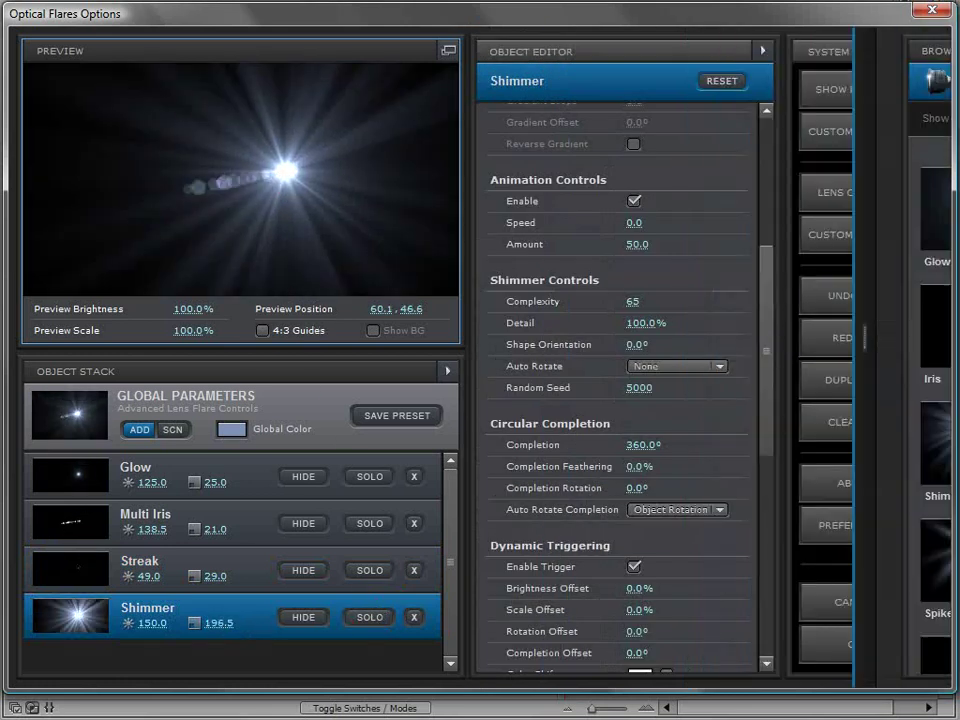
pyautogui.click(814, 485)
pyautogui.click(688, 360)
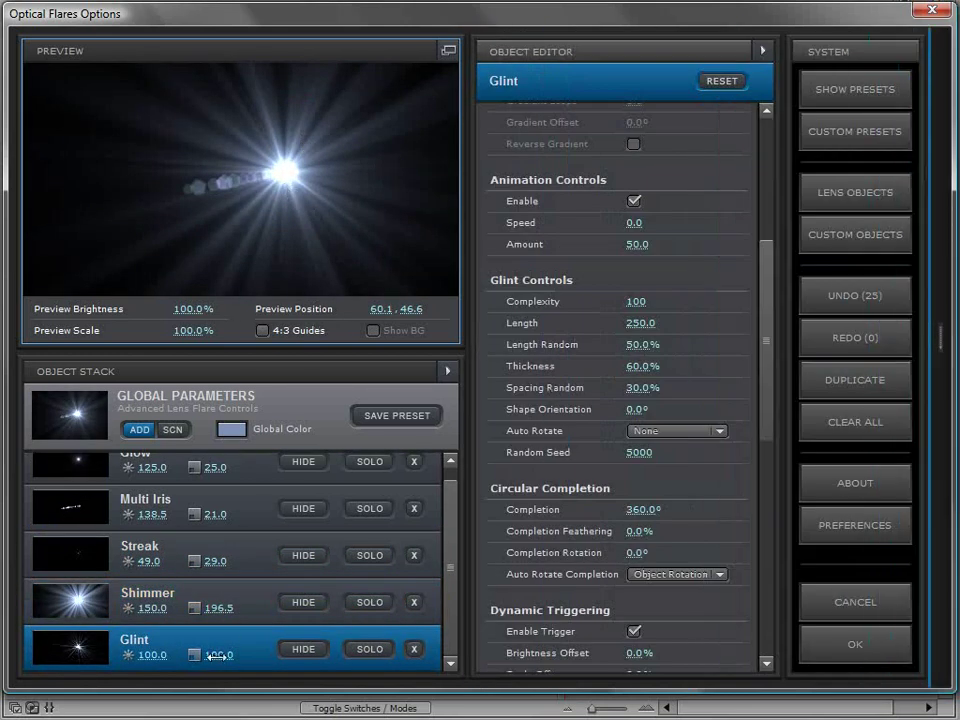
pyautogui.click(308, 603)
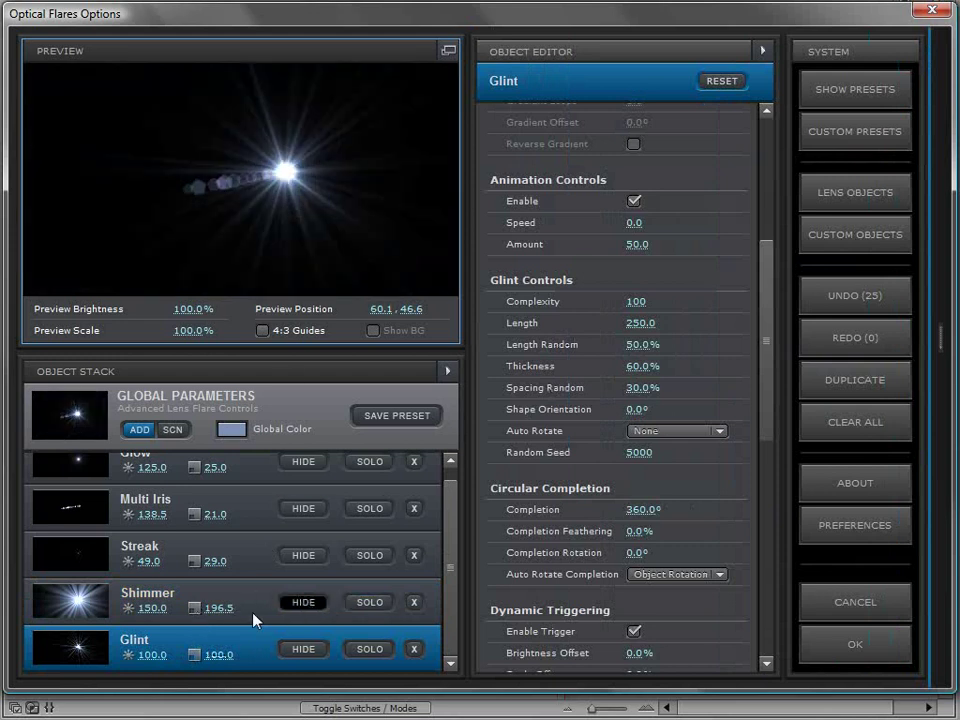
# Step: Examine the Glint in an enlarged pop-out preview with the light at about 70.0, 27.5, and return to the docked preview
pyautogui.click(448, 50)
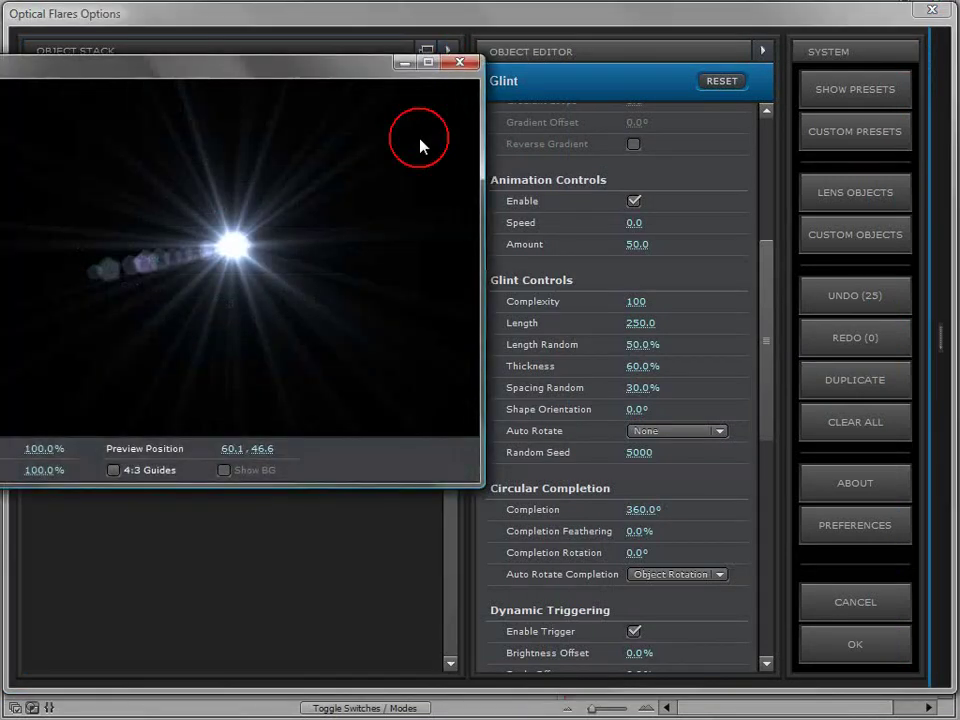
pyautogui.moveTo(482, 484); pyautogui.dragTo(556, 540)
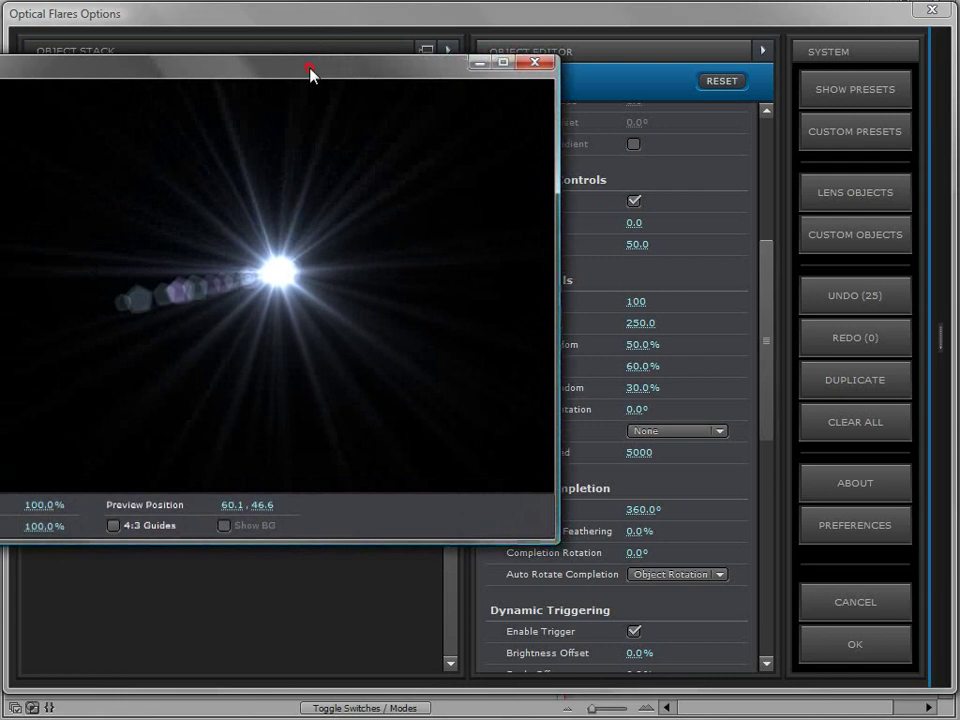
pyautogui.moveTo(310, 72); pyautogui.dragTo(466, 82)
pyautogui.click(499, 201)
pyautogui.click(280, 484)
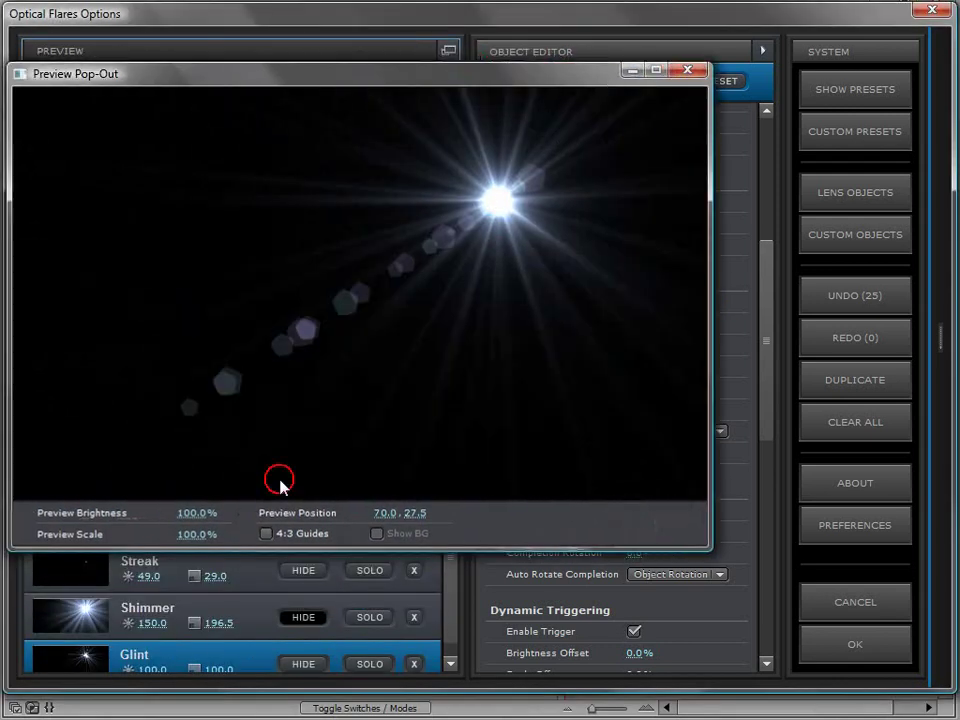
pyautogui.click(355, 564)
pyautogui.scroll(-1, 455, 560)
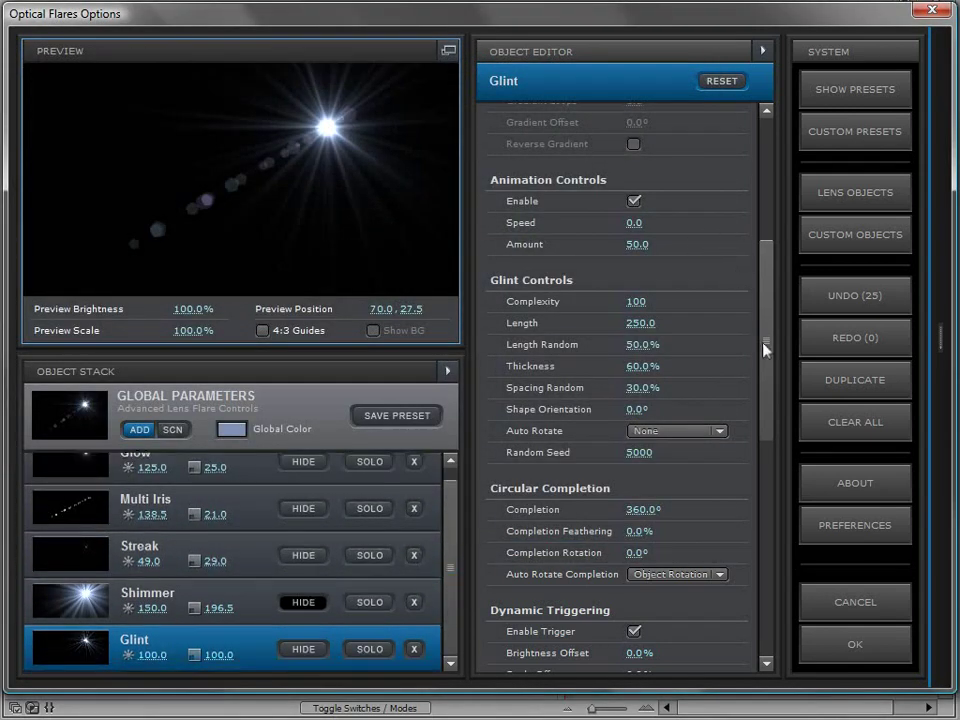
# Step: Reduce the Glint's thickness to 15.5% and check it in the pop-out preview with the light at about 69.9, 36.4
pyautogui.moveTo(634, 366); pyautogui.dragTo(589, 378)
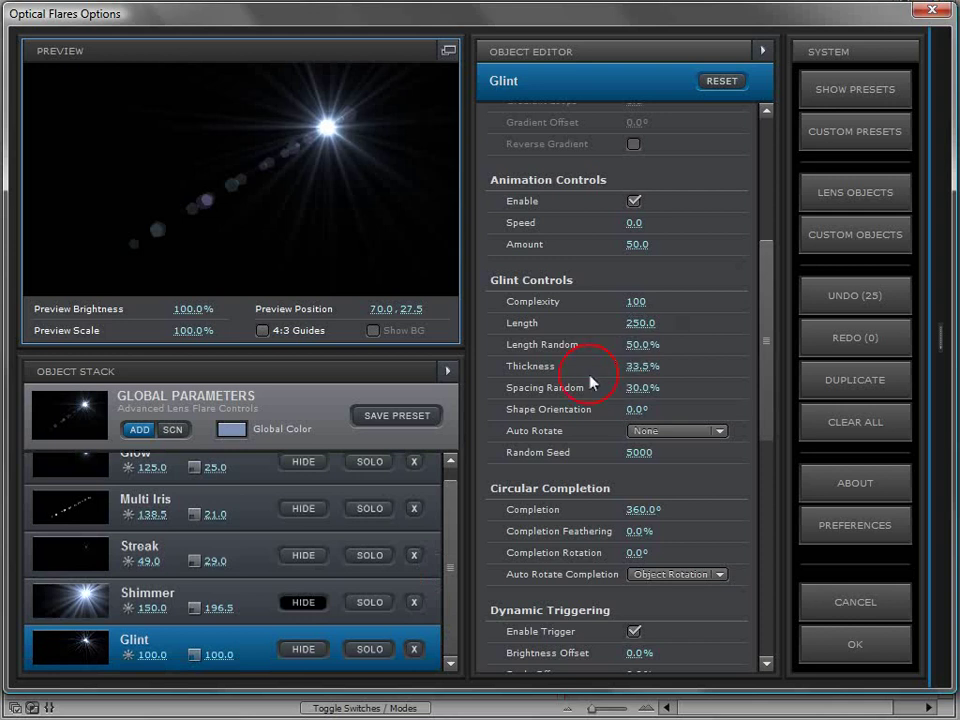
pyautogui.moveTo(524, 388); pyautogui.dragTo(495, 161)
pyautogui.click(449, 50)
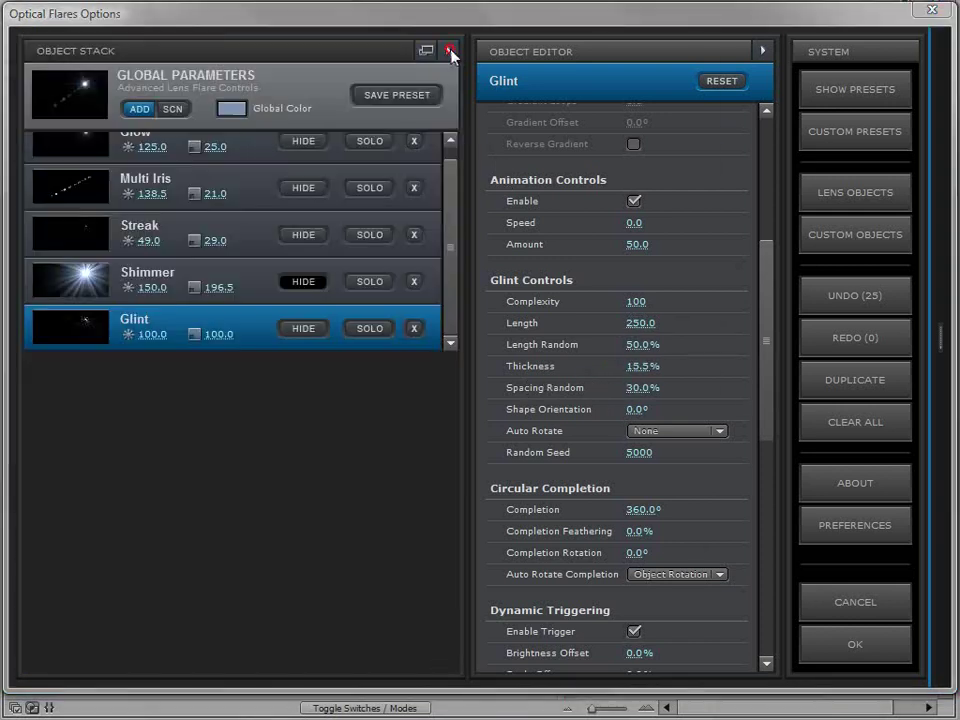
pyautogui.moveTo(497, 205); pyautogui.dragTo(499, 237)
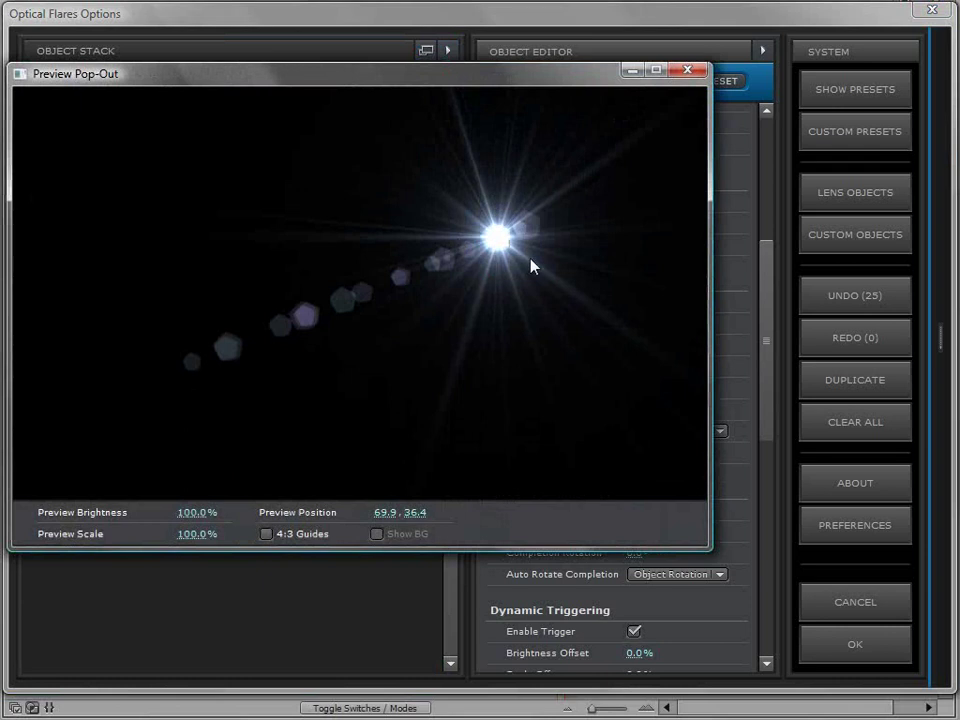
pyautogui.click(686, 71)
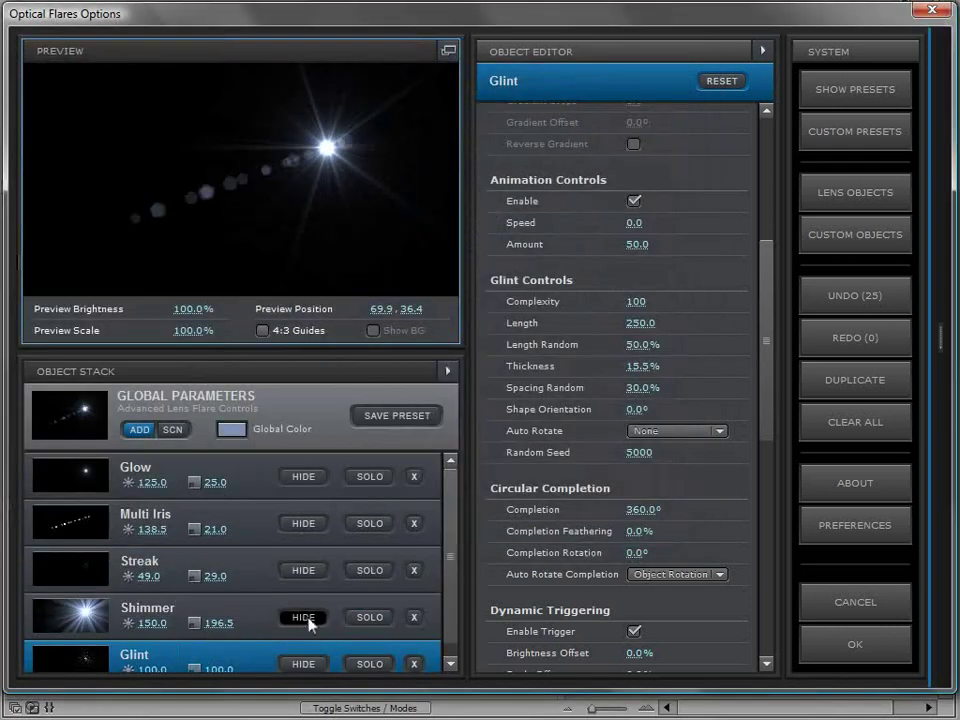
# Step: Show the Shimmer again and check the combined flare in the pop-out preview with the light at about 40.1, 35.5
pyautogui.click(306, 619)
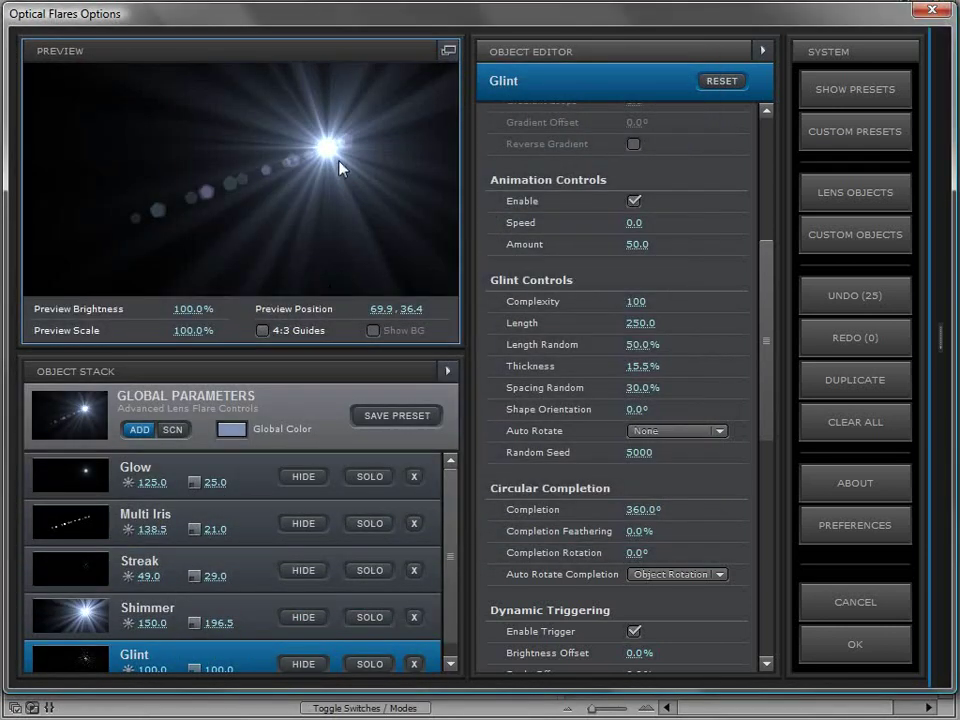
pyautogui.click(449, 50)
pyautogui.moveTo(499, 233); pyautogui.dragTo(293, 241)
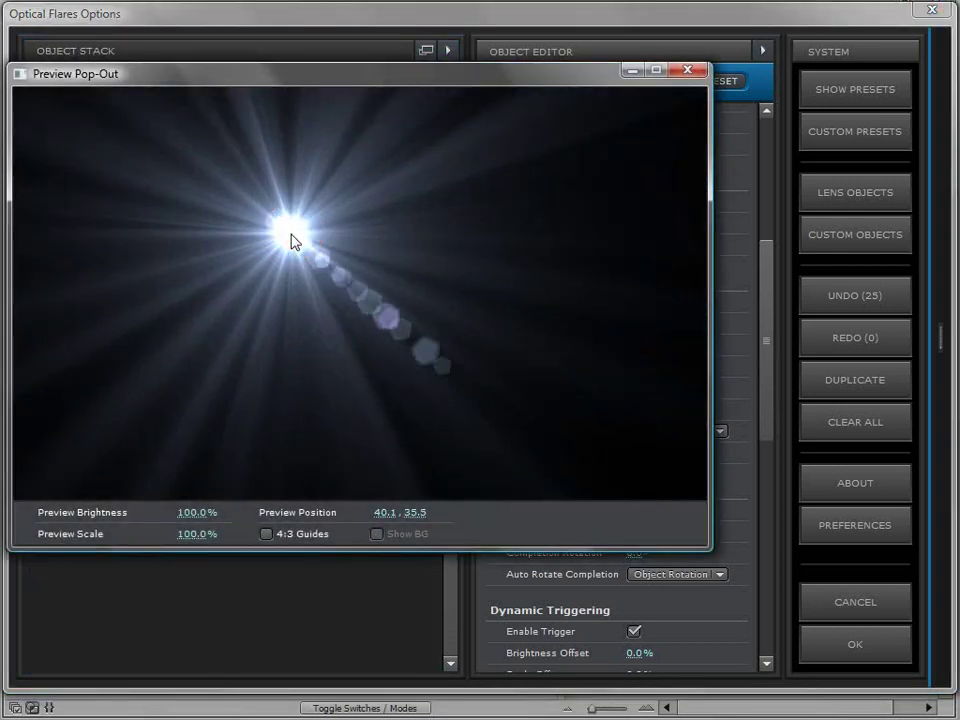
pyautogui.click(687, 70)
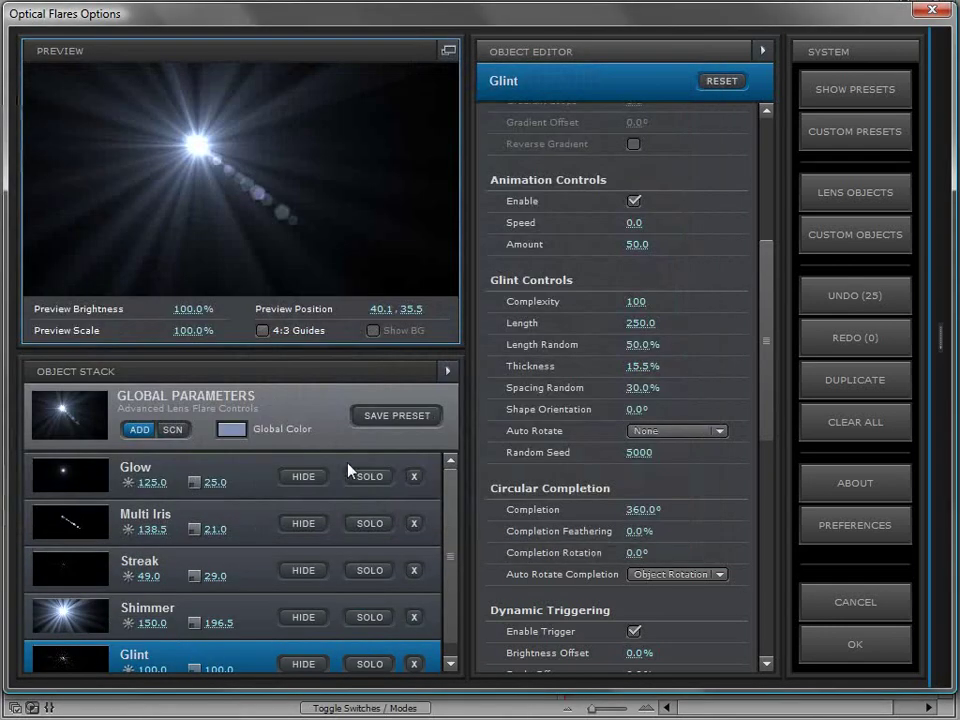
# Step: Compare the flare with the Glint hidden, hide the Shimmer, and show the Glint again
pyautogui.scroll(-1, 452, 517)
pyautogui.click(290, 648)
pyautogui.click(304, 603)
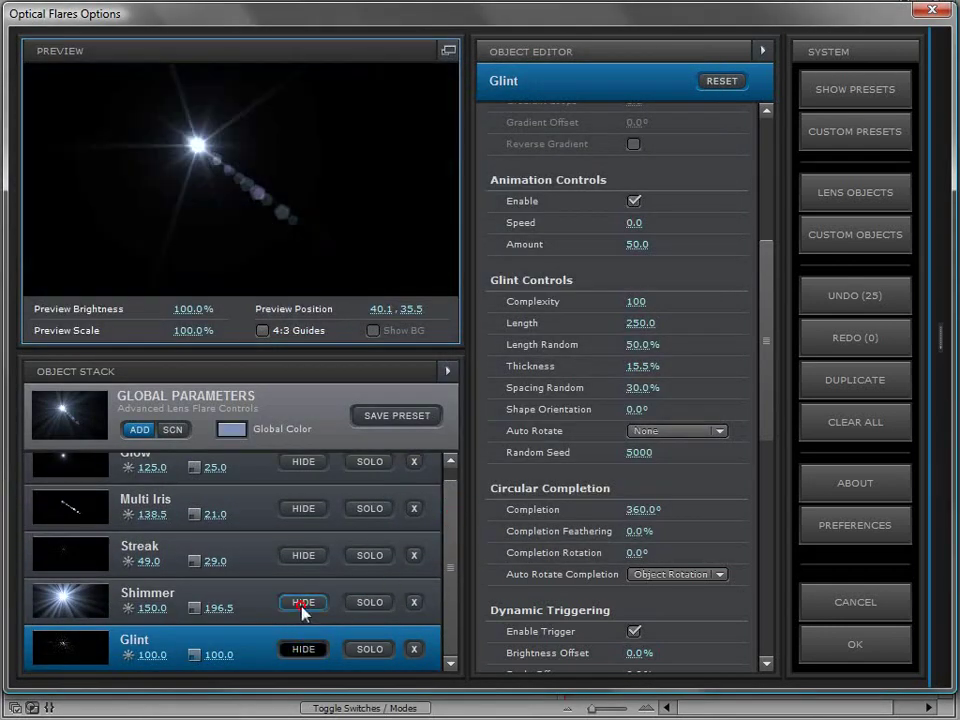
pyautogui.click(300, 648)
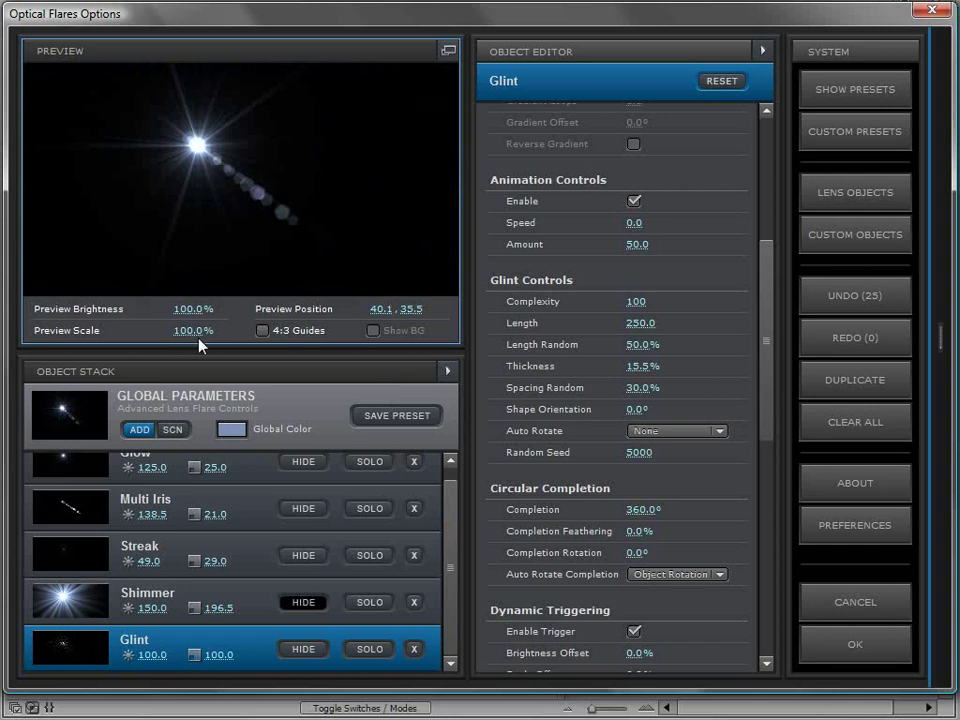
# Step: Set the preview scale to 184.5% and the Glint's complexity to 119, length to 290.5, length random to 63% and thickness to 83.5%
pyautogui.moveTo(188, 335); pyautogui.dragTo(336, 326)
pyautogui.moveTo(164, 100); pyautogui.dragTo(310, 155)
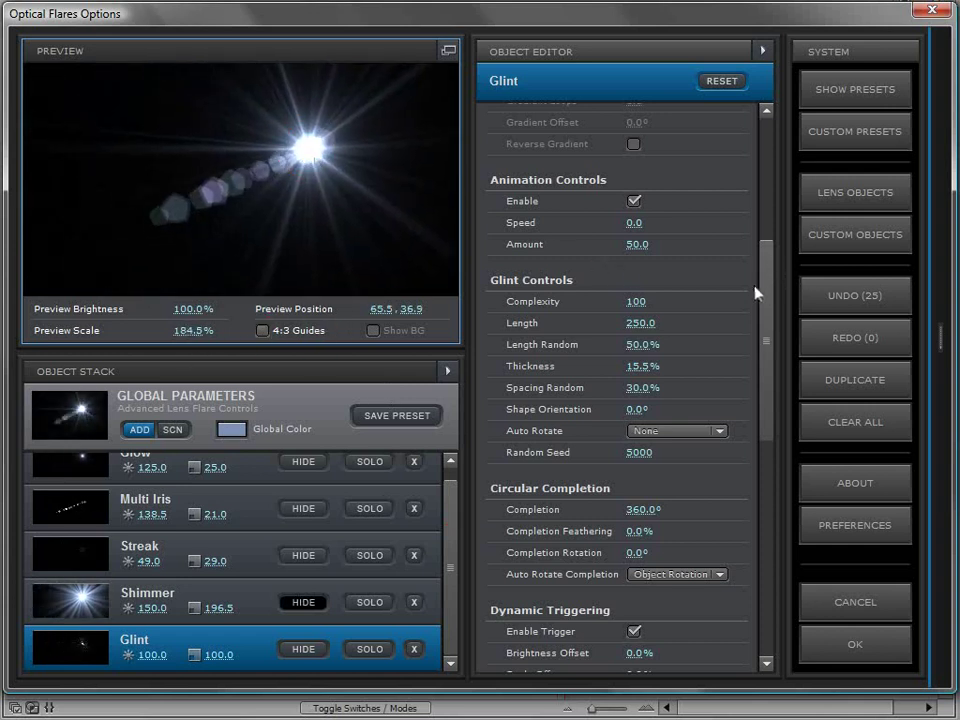
pyautogui.moveTo(637, 299)
pyautogui.mouseDown()
pyautogui.moveTo(900, 285)
pyautogui.moveTo(476, 283)
pyautogui.moveTo(218, 311)
pyautogui.moveTo(443, 300)
pyautogui.moveTo(735, 304)
pyautogui.mouseUp()
pyautogui.moveTo(650, 320); pyautogui.dragTo(650, 320)
pyautogui.moveTo(838, 320); pyautogui.dragTo(712, 332)
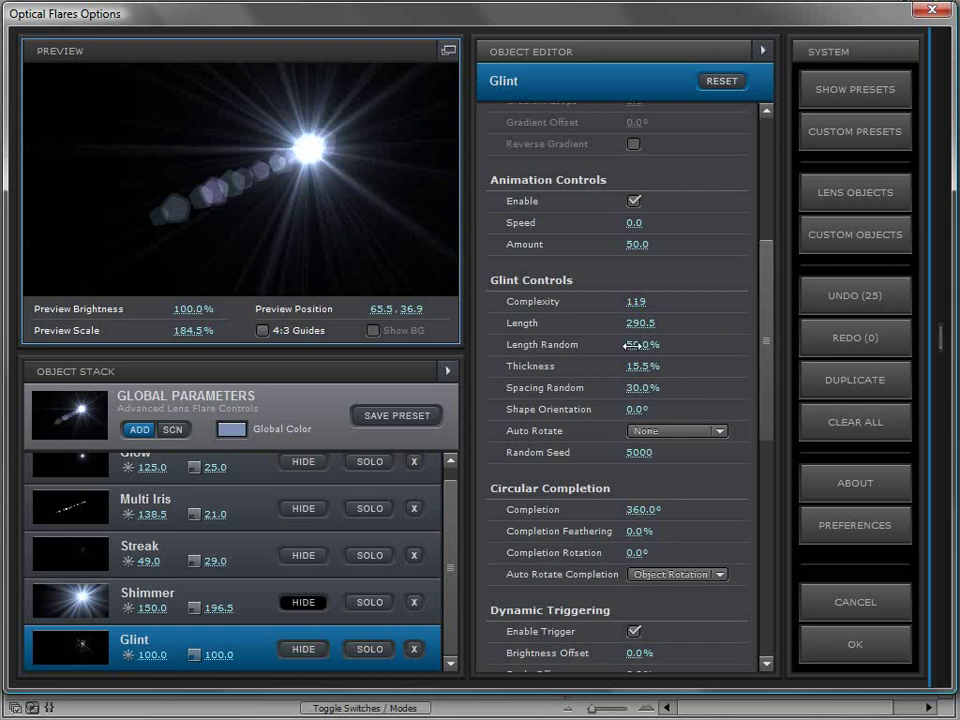
pyautogui.moveTo(640, 344)
pyautogui.mouseDown()
pyautogui.moveTo(754, 339)
pyautogui.moveTo(600, 369)
pyautogui.moveTo(660, 339)
pyautogui.moveTo(640, 344)
pyautogui.moveTo(643, 366)
pyautogui.moveTo(754, 358)
pyautogui.mouseUp()
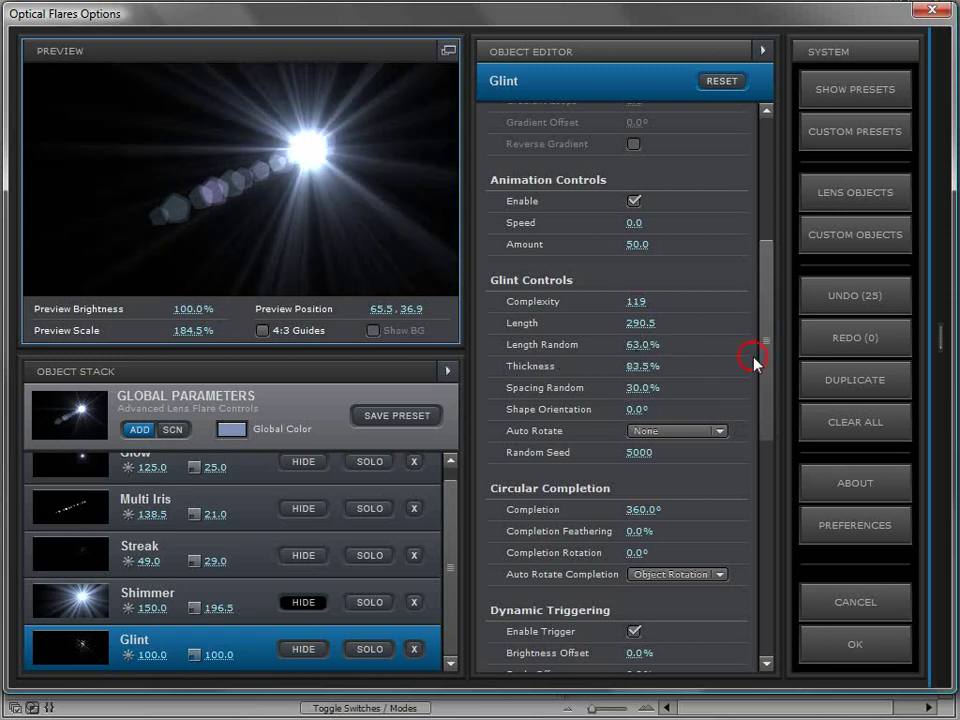
# Step: Set the Glint's spacing random to 53.5% and thickness to 30.5%, checking the flare with the light at 67.2, 32.9
pyautogui.moveTo(706, 382); pyautogui.dragTo(724, 377)
pyautogui.moveTo(640, 387)
pyautogui.mouseDown()
pyautogui.moveTo(679, 392)
pyautogui.moveTo(531, 410)
pyautogui.mouseUp()
pyautogui.moveTo(430, 418)
pyautogui.mouseDown()
pyautogui.moveTo(529, 407)
pyautogui.moveTo(522, 412)
pyautogui.mouseUp()
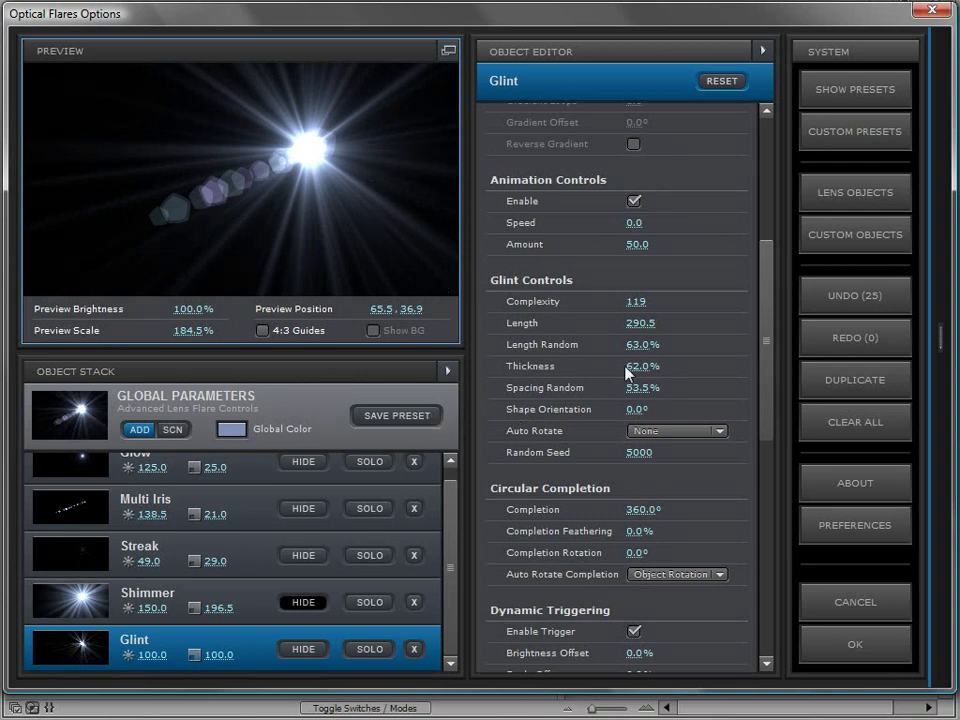
pyautogui.scroll(-3, 763, 371)
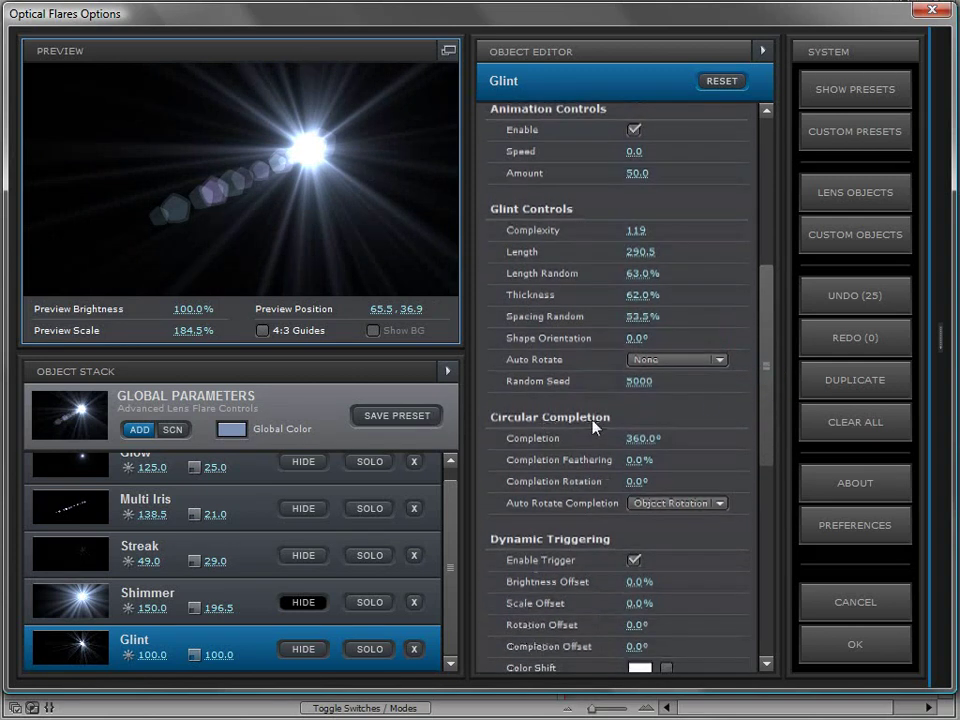
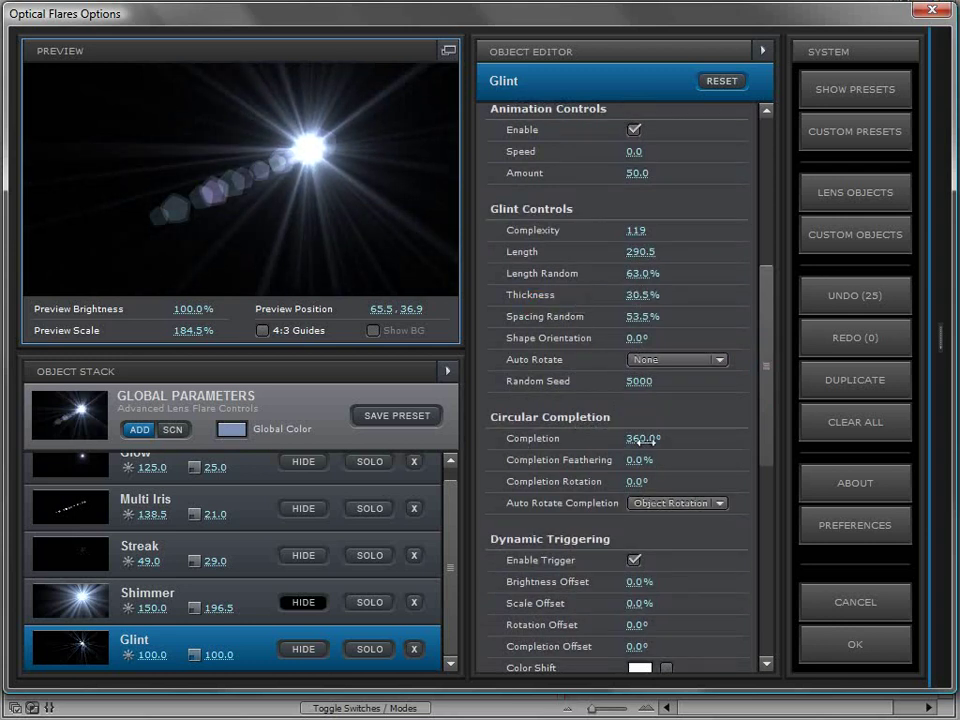
pyautogui.click(314, 141)
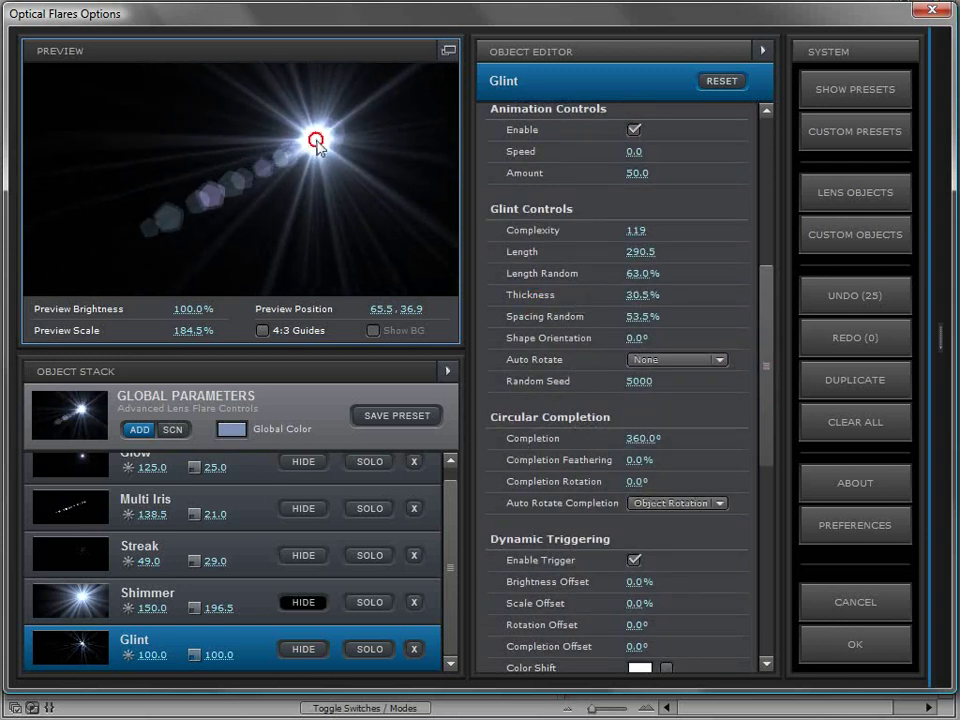
# Step: Change the flare's global color to a light warm orange tan
pyautogui.click(232, 428)
pyautogui.click(314, 543)
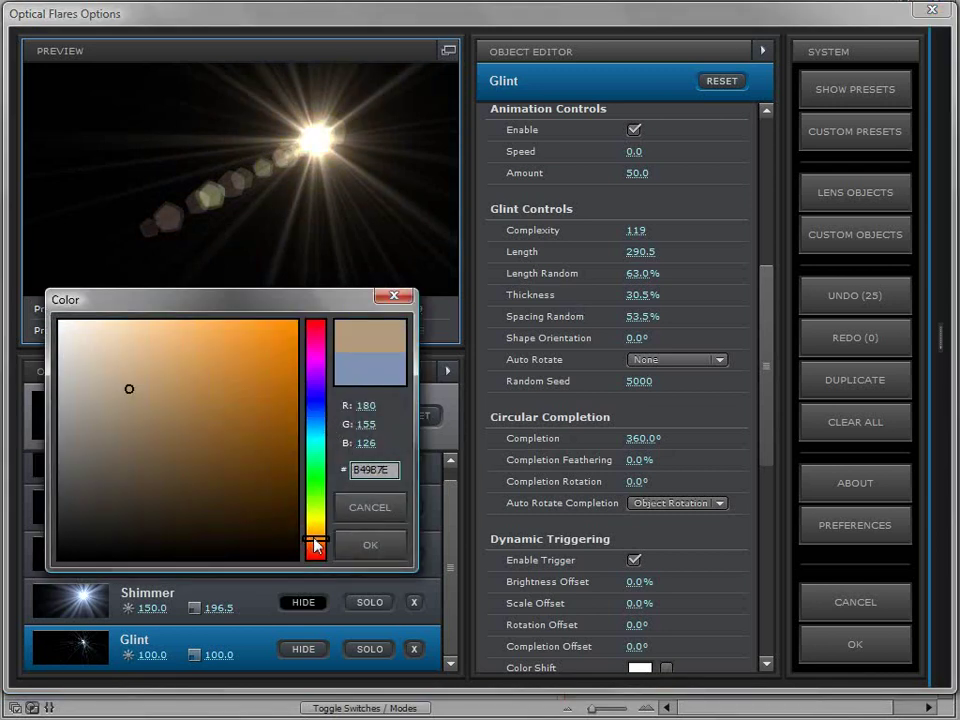
pyautogui.click(154, 360)
pyautogui.click(380, 550)
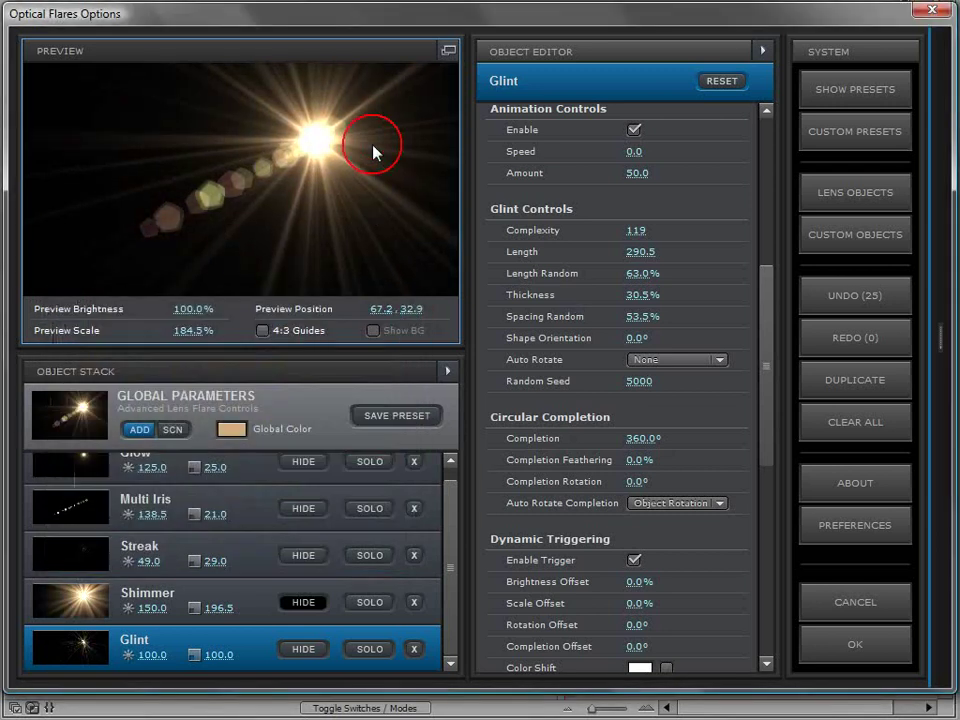
# Step: Set the Glint's completion to 83.0° and completion feathering to 5.5%, with the preview light at 71.8, 37.8
pyautogui.scroll(-1, 700, 360)
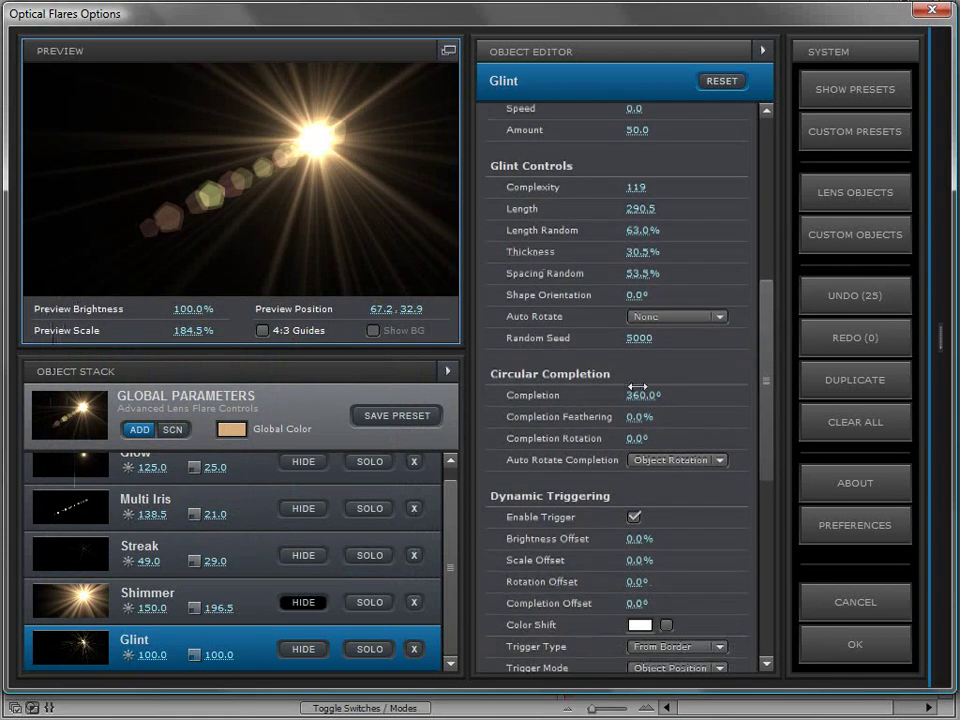
pyautogui.moveTo(637, 397); pyautogui.dragTo(143, 425)
pyautogui.moveTo(316, 140); pyautogui.dragTo(339, 152)
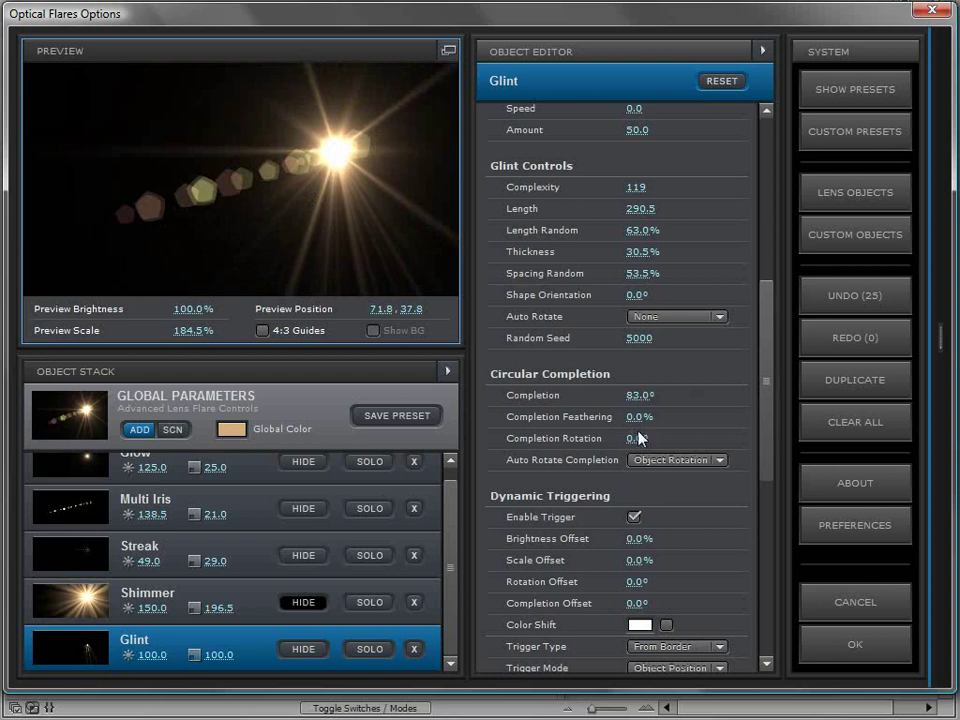
pyautogui.moveTo(632, 420); pyautogui.dragTo(645, 419)
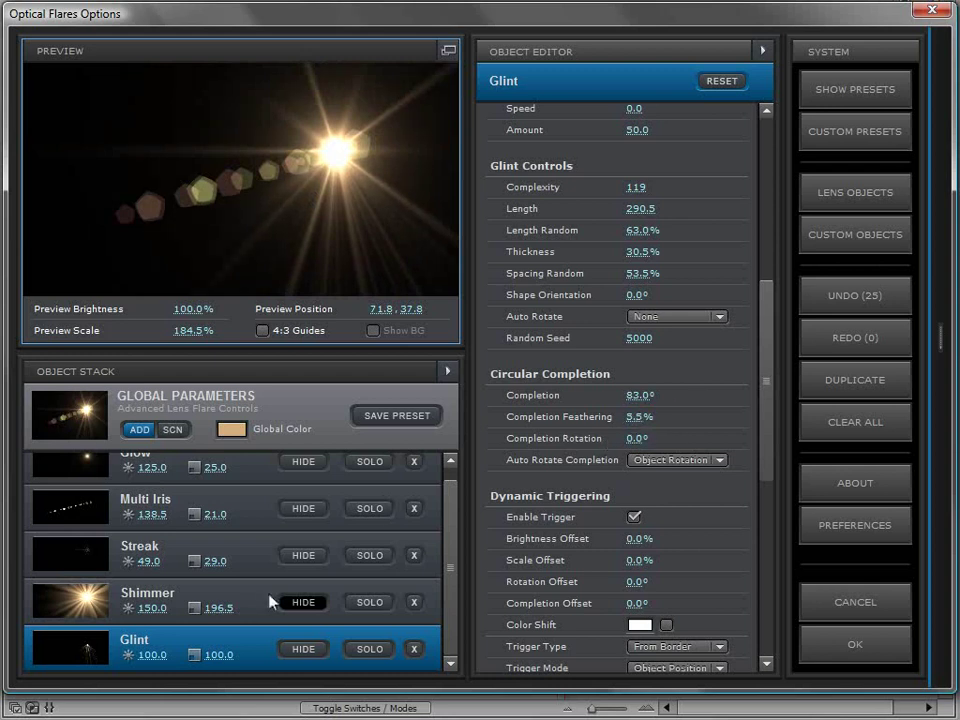
# Step: Hide the Streak and reduce the Multi Iris scale to 6.0, checking the flare with the light on both sides of the preview
pyautogui.click(452, 555)
pyautogui.click(304, 563)
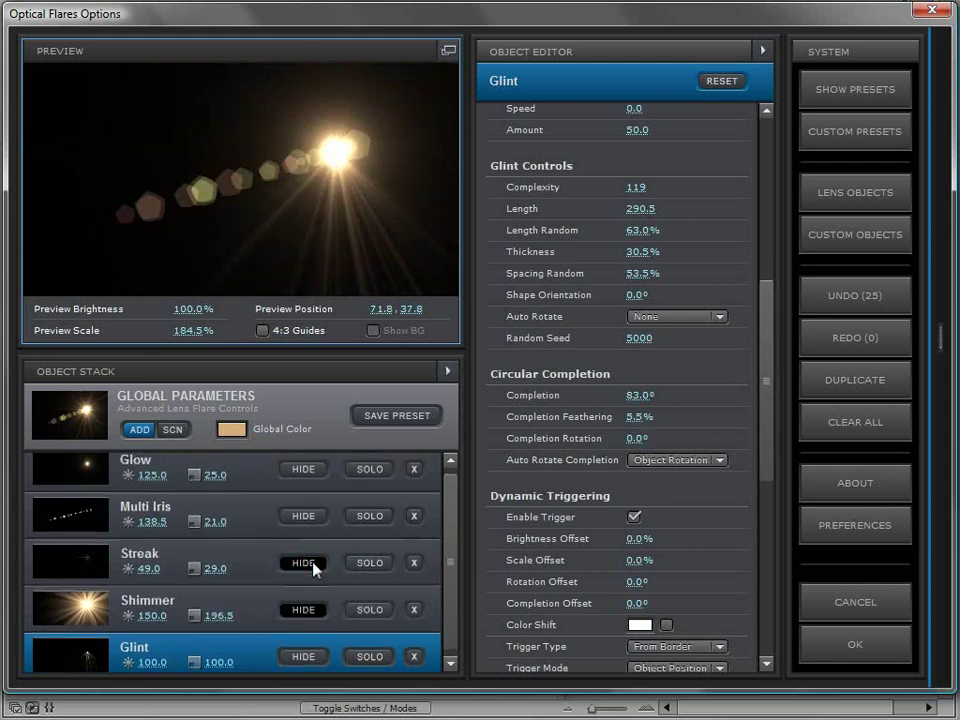
pyautogui.moveTo(367, 150); pyautogui.dragTo(133, 150)
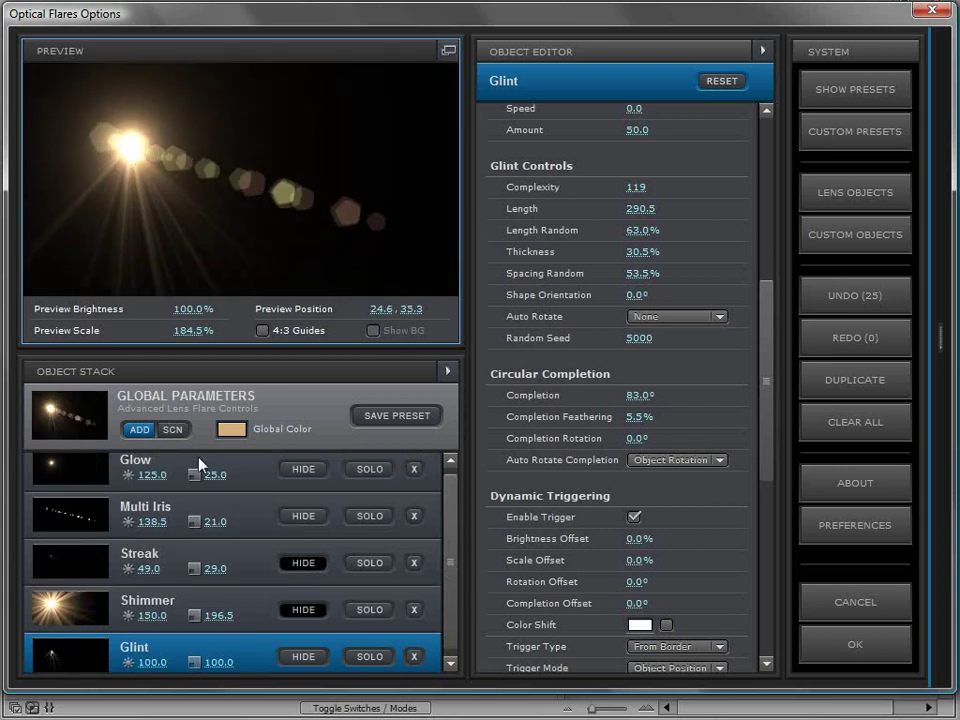
pyautogui.moveTo(213, 522); pyautogui.dragTo(189, 536)
pyautogui.moveTo(135, 150); pyautogui.dragTo(352, 165)
# Step: Narrow the Glint's completion to 6.0° with 12.0% completion feathering, and place the preview light at 73.9, 37.8
pyautogui.moveTo(640, 417); pyautogui.dragTo(505, 428)
pyautogui.moveTo(320, 137); pyautogui.dragTo(343, 150)
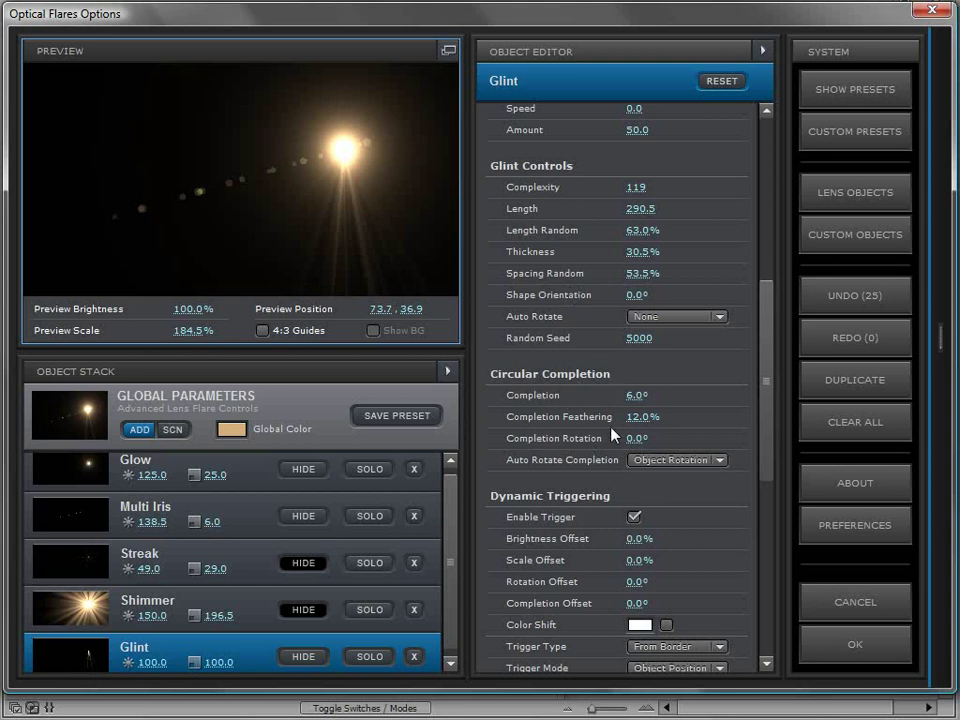
pyautogui.moveTo(343, 150); pyautogui.dragTo(345, 152)
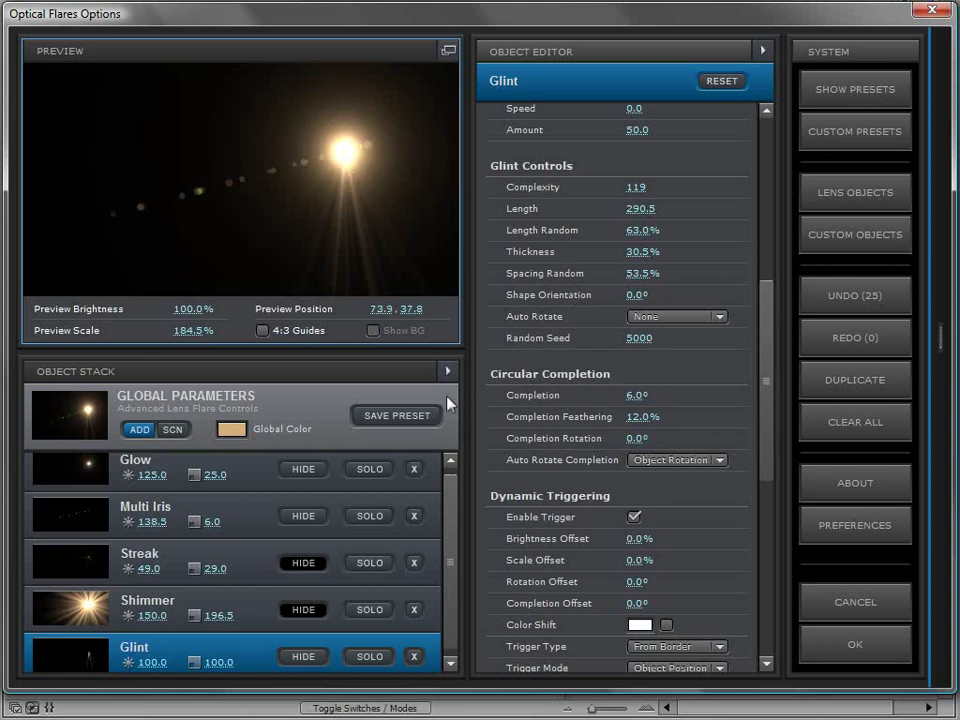
# Step: Try the To Center option for the Glint's auto rotate completion and check it by moving the preview light
pyautogui.click(653, 461)
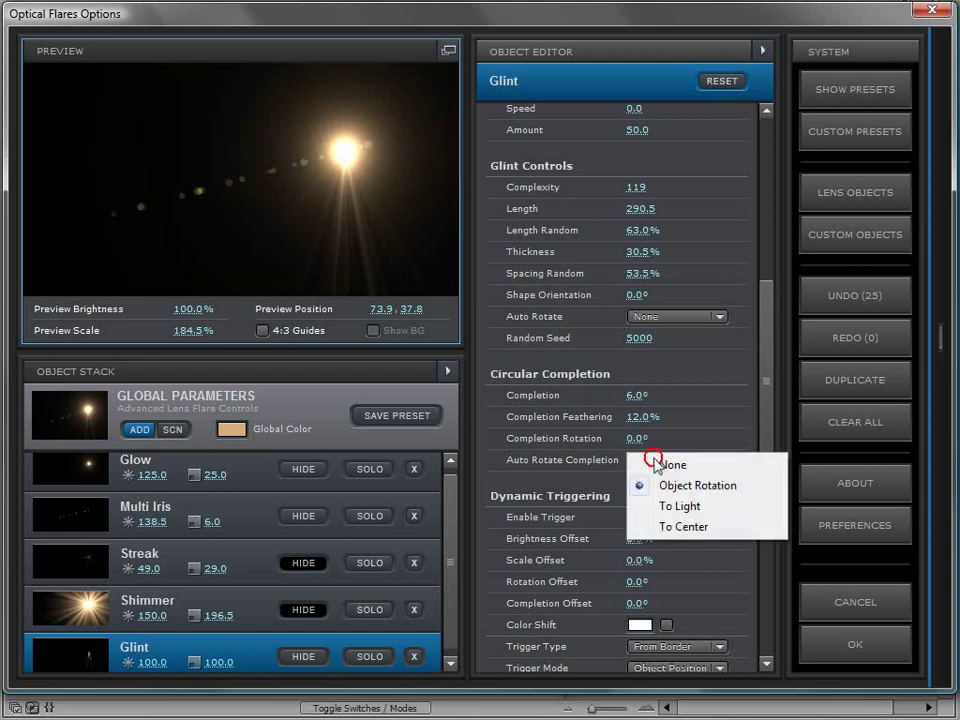
pyautogui.click(686, 527)
pyautogui.click(363, 194)
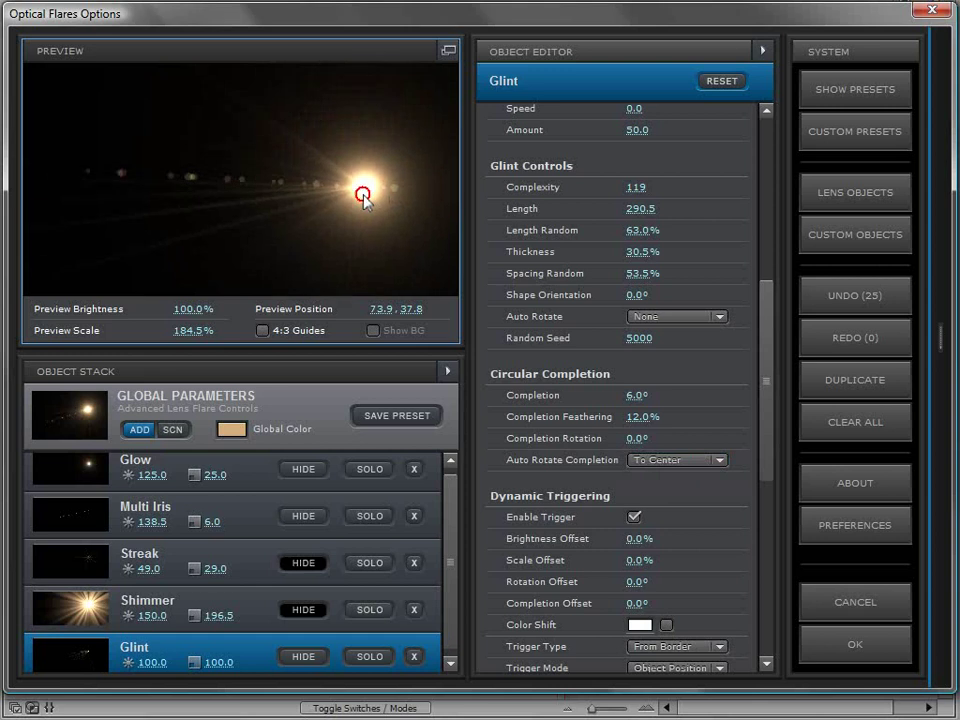
pyautogui.moveTo(363, 194)
pyautogui.mouseDown()
pyautogui.moveTo(332, 225)
pyautogui.moveTo(246, 251)
pyautogui.moveTo(163, 242)
pyautogui.moveTo(143, 218)
pyautogui.moveTo(146, 150)
pyautogui.moveTo(178, 111)
pyautogui.moveTo(249, 101)
pyautogui.moveTo(366, 145)
pyautogui.moveTo(375, 210)
pyautogui.mouseUp()
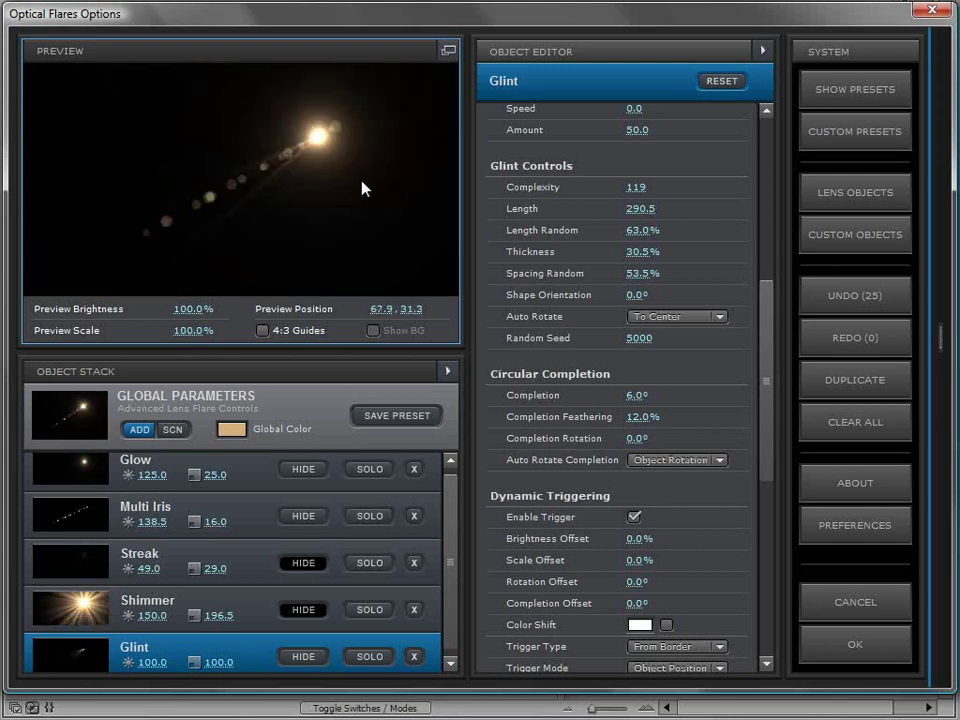
# Step: Add a Spike Ball lens object to the flare and place the preview light at 76.7, 37.8
pyautogui.click(927, 272)
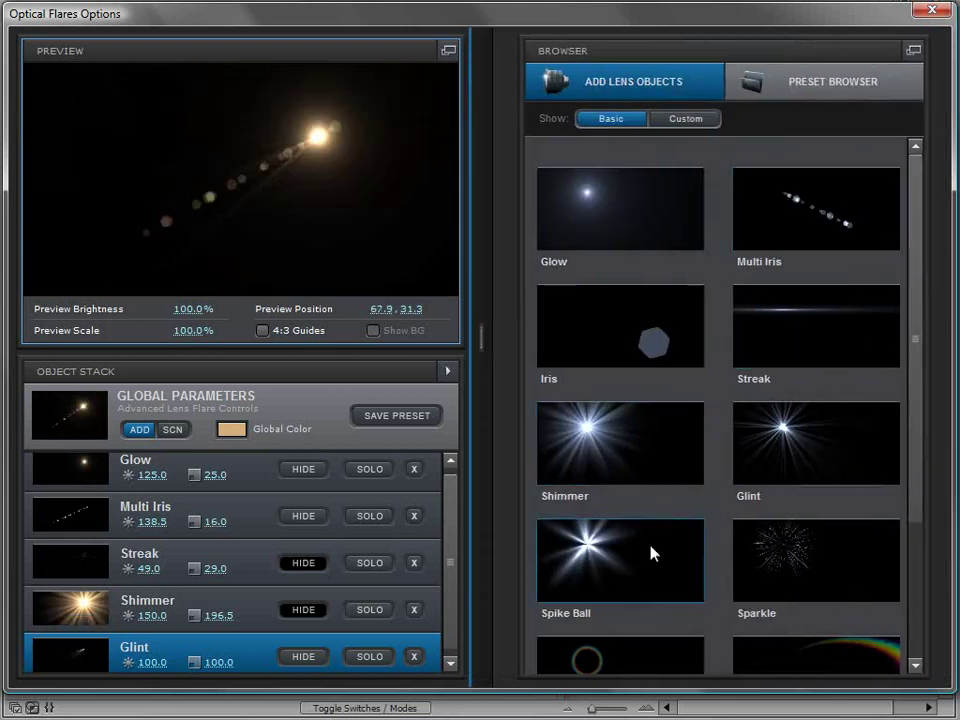
pyautogui.click(649, 553)
pyautogui.click(357, 153)
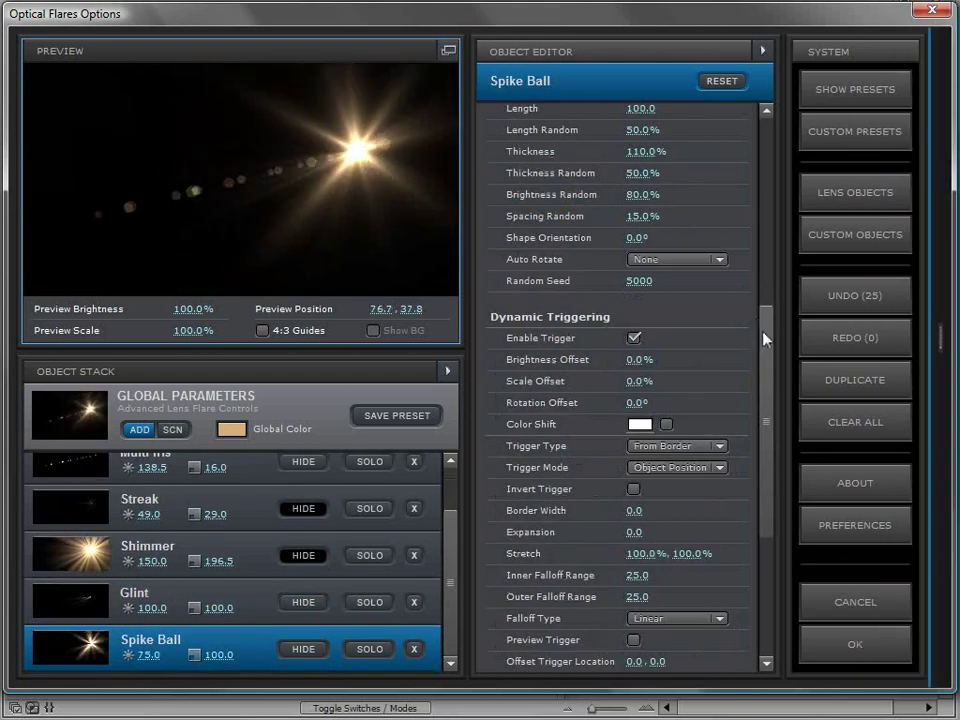
# Step: Set the Spike Ball's length random to 48.5%, thickness to 52.5% and complexity to 9, checking it with the light at 69.4, 34.1
pyautogui.moveTo(763, 338); pyautogui.dragTo(756, 362)
pyautogui.scroll(5, 776, 326)
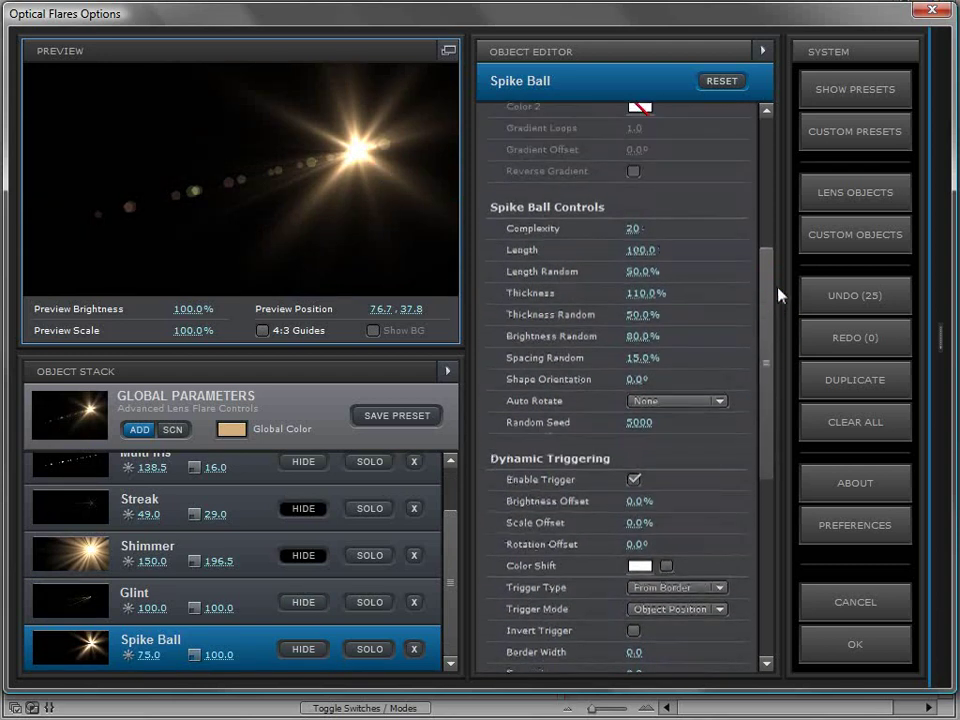
pyautogui.moveTo(636, 278); pyautogui.dragTo(562, 305)
pyautogui.click(388, 197)
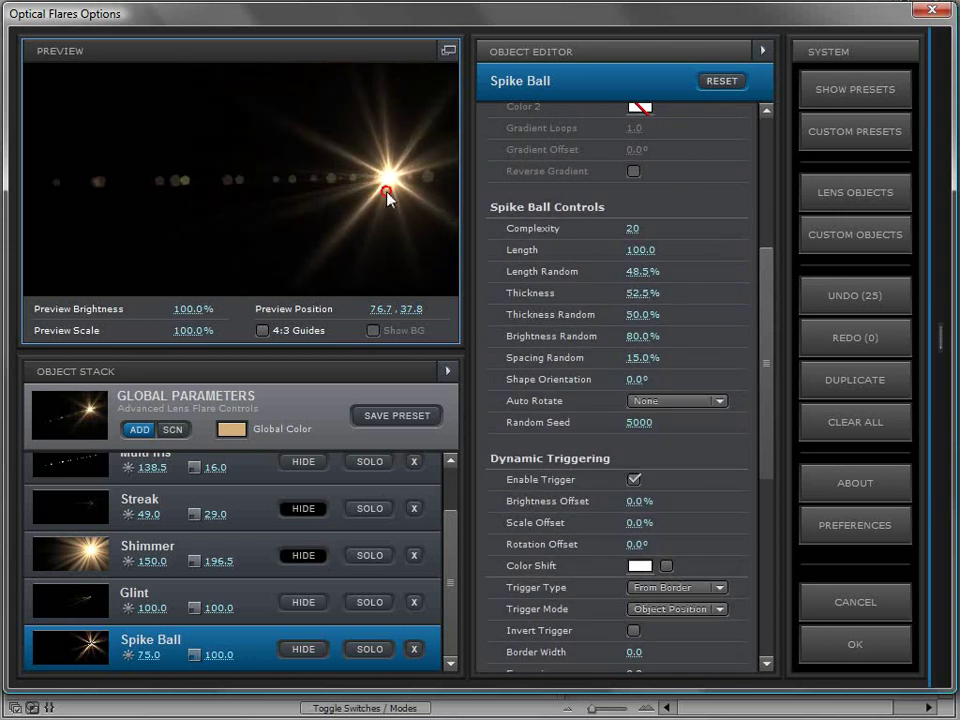
pyautogui.moveTo(388, 197); pyautogui.dragTo(381, 205)
pyautogui.moveTo(637, 228); pyautogui.dragTo(812, 222)
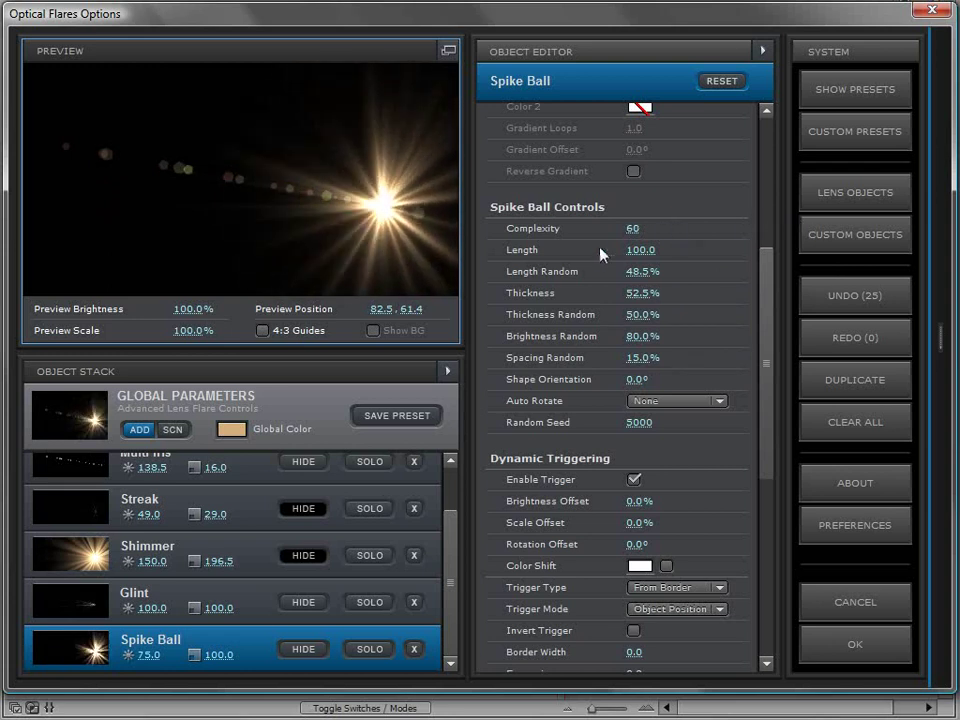
pyautogui.moveTo(603, 255); pyautogui.dragTo(360, 207)
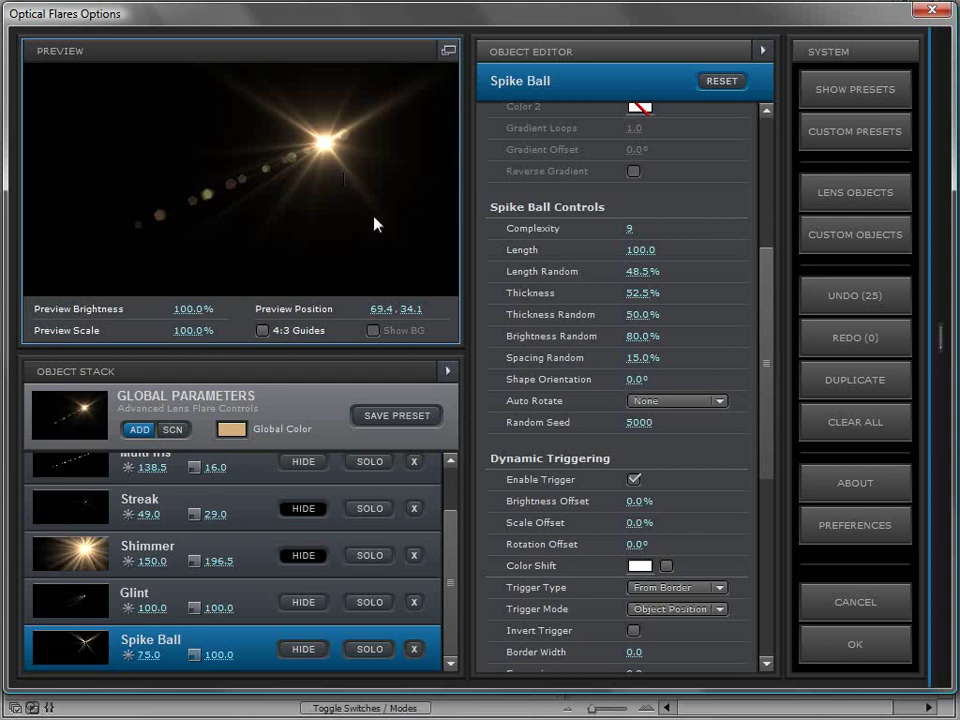
# Step: Add a Ring lens object to the flare and set its thickness to 49.0%
pyautogui.click(940, 303)
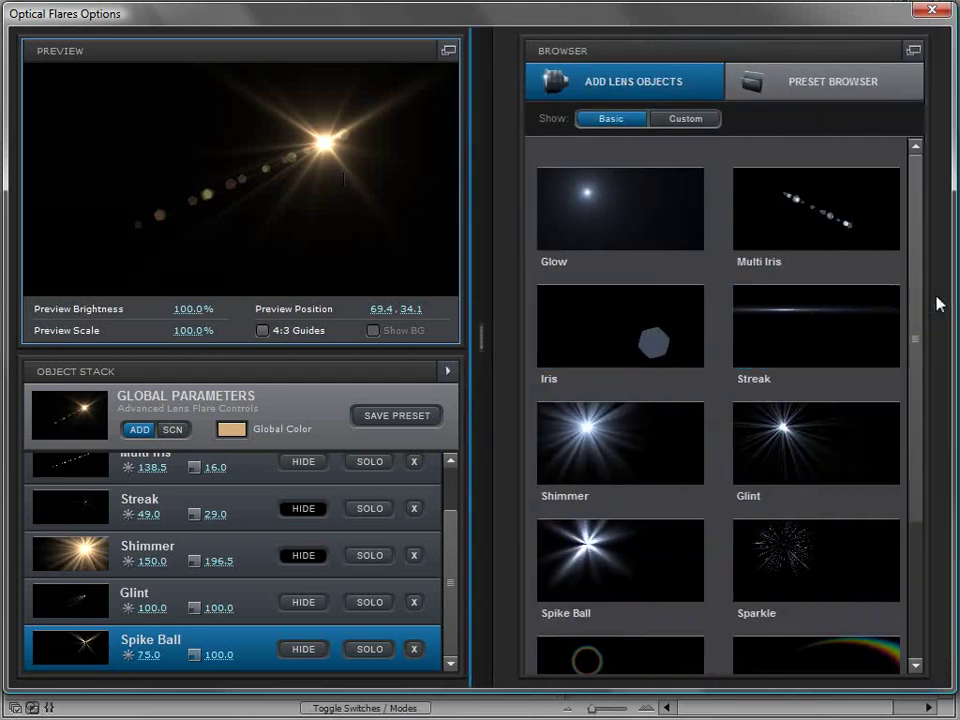
pyautogui.scroll(-3, 904, 440)
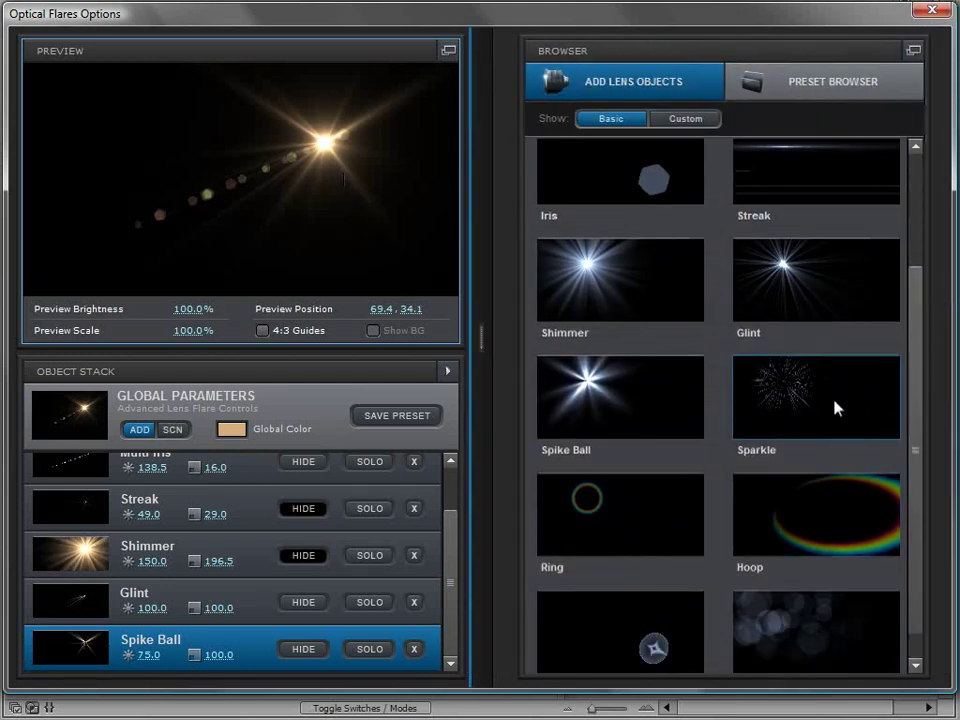
pyautogui.click(606, 508)
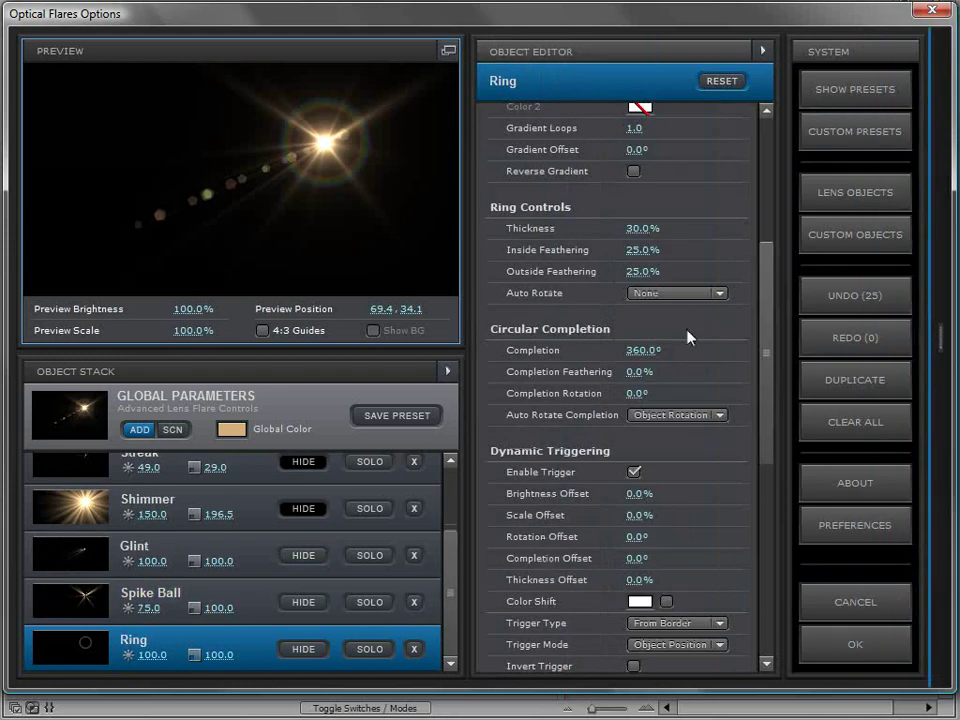
pyautogui.moveTo(768, 306)
pyautogui.mouseDown()
pyautogui.moveTo(773, 272)
pyautogui.moveTo(760, 330)
pyautogui.moveTo(756, 320)
pyautogui.mouseUp()
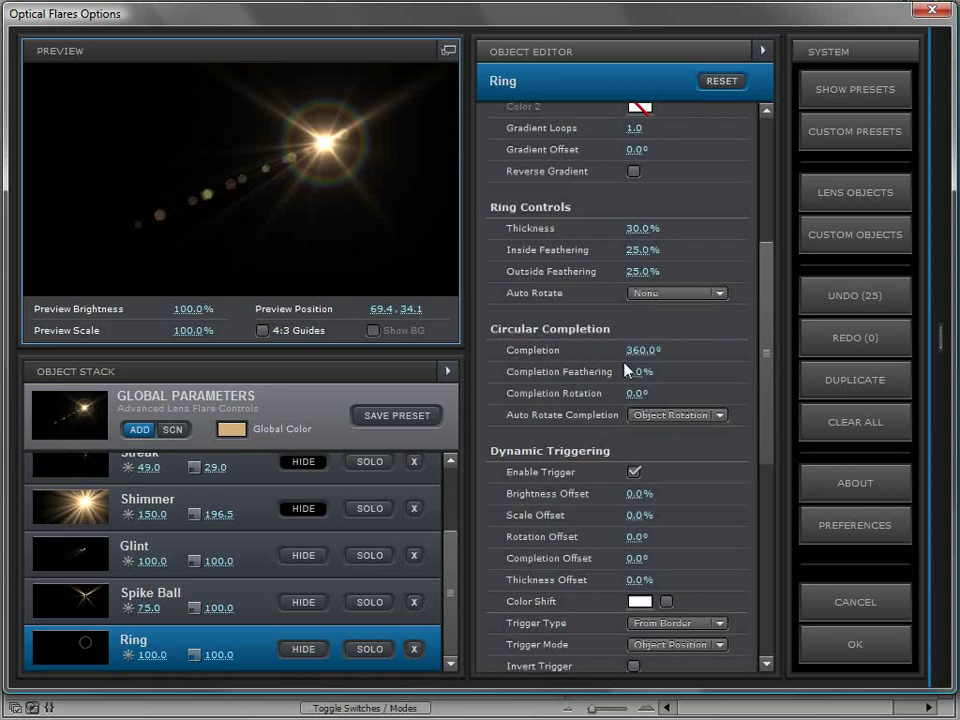
pyautogui.moveTo(643, 228); pyautogui.dragTo(662, 278)
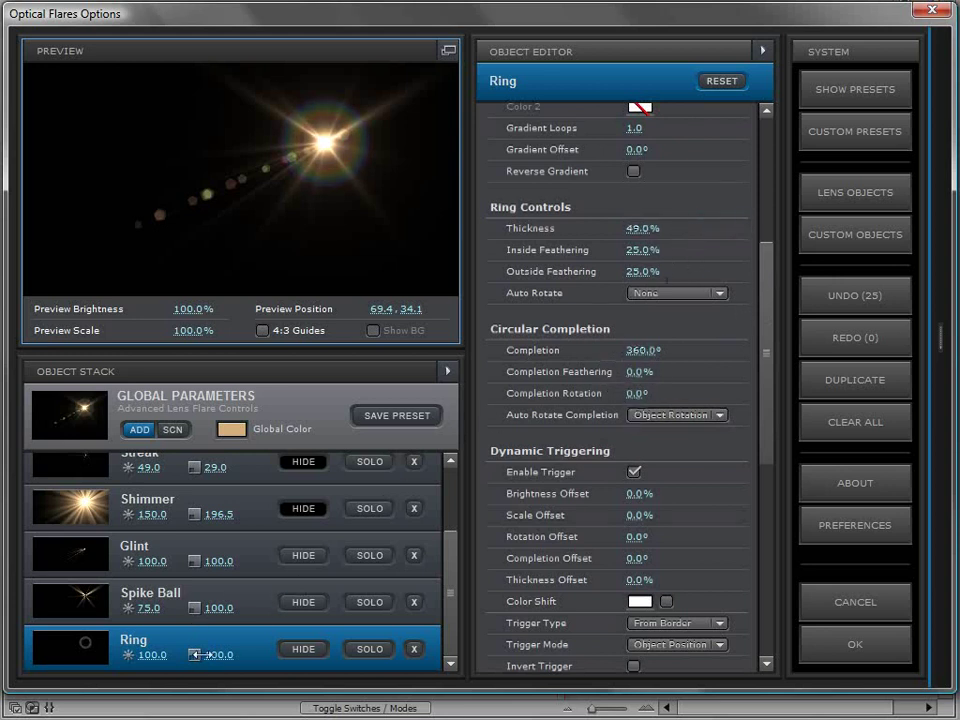
# Step: Set the Ring's scale to 182.5, inside feathering to 83.5% and color source to Custom
pyautogui.moveTo(197, 655); pyautogui.dragTo(336, 697)
pyautogui.moveTo(622, 240); pyautogui.dragTo(652, 249)
pyautogui.moveTo(764, 304); pyautogui.dragTo(771, 272)
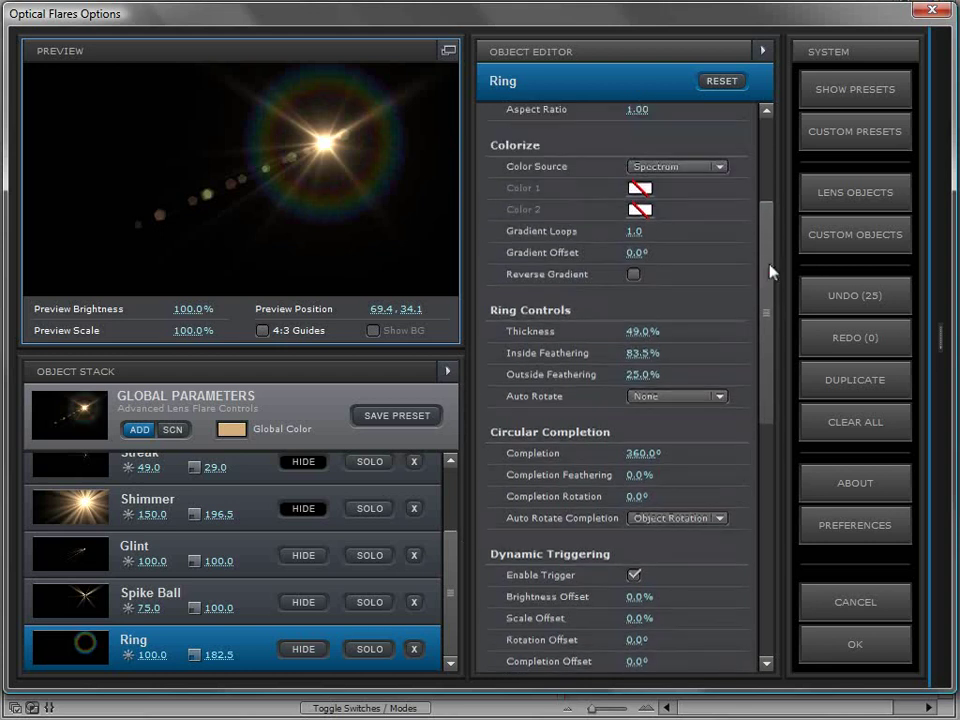
pyautogui.click(690, 166)
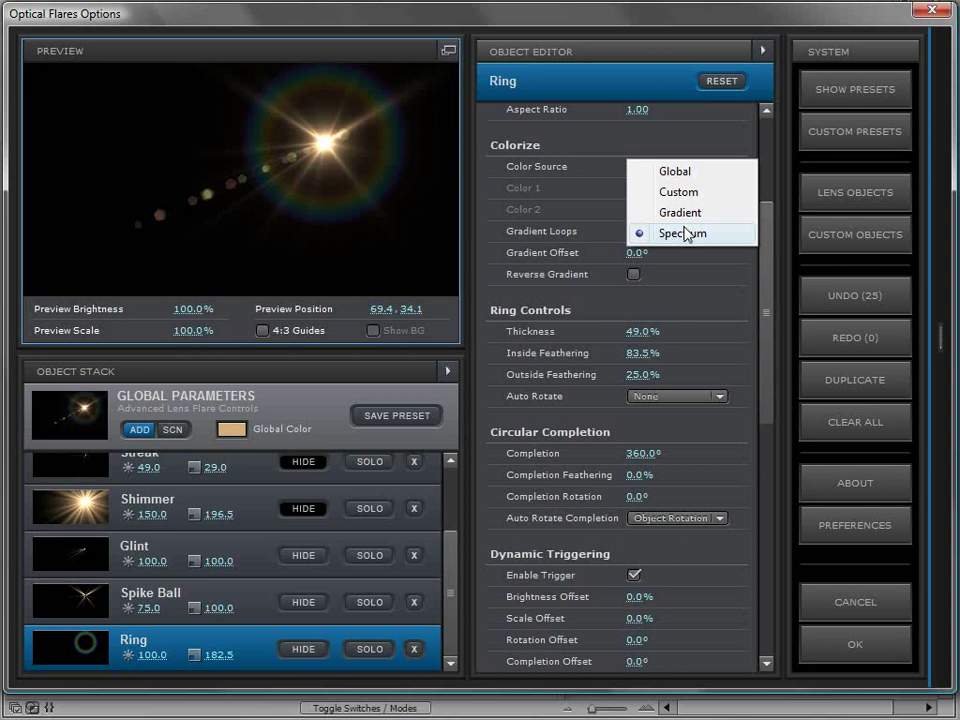
pyautogui.click(679, 192)
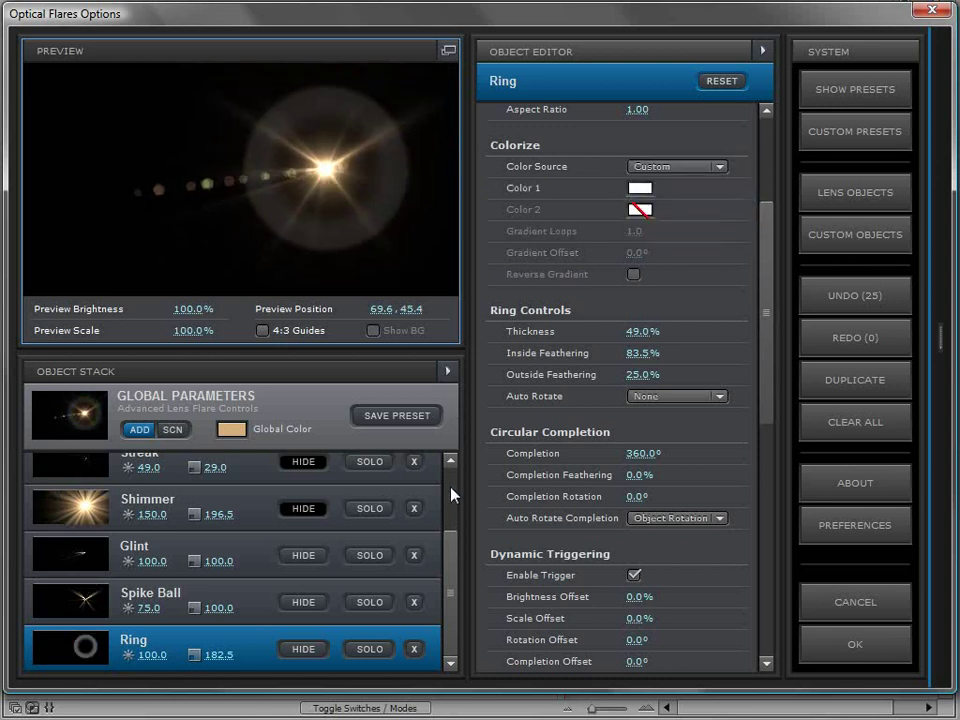
# Step: Delete the Ring from the object stack and move the preview light to 58.8, 29.3
pyautogui.click(412, 650)
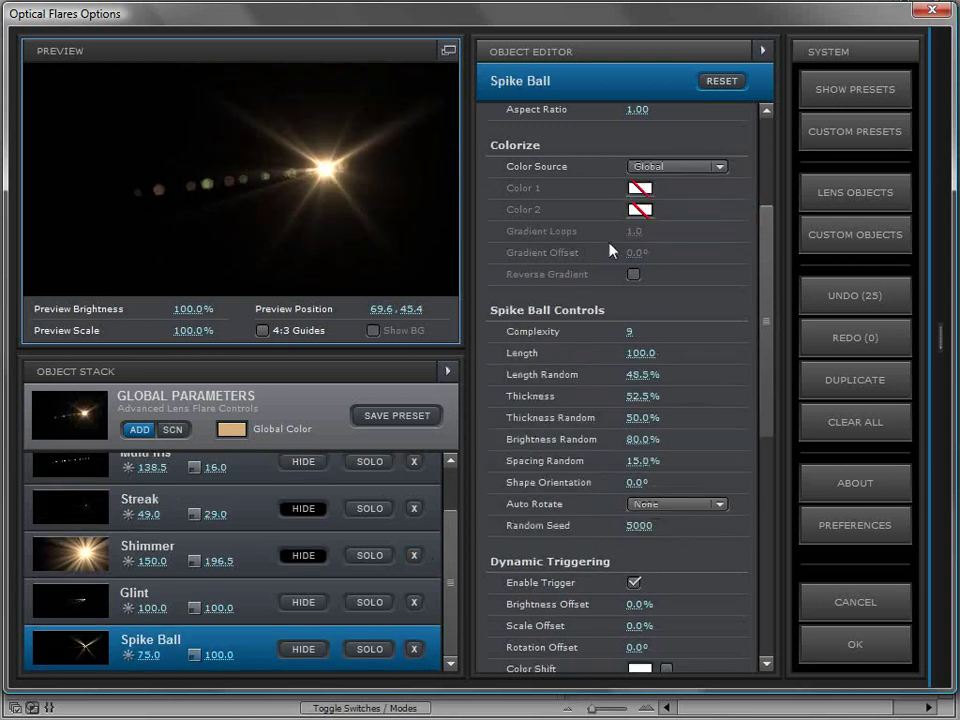
pyautogui.moveTo(363, 191); pyautogui.dragTo(317, 150)
# Step: Add a Hoop lens object, move the preview light to 34.5, 85.1 and bring its Hoop controls into view
pyautogui.click(945, 290)
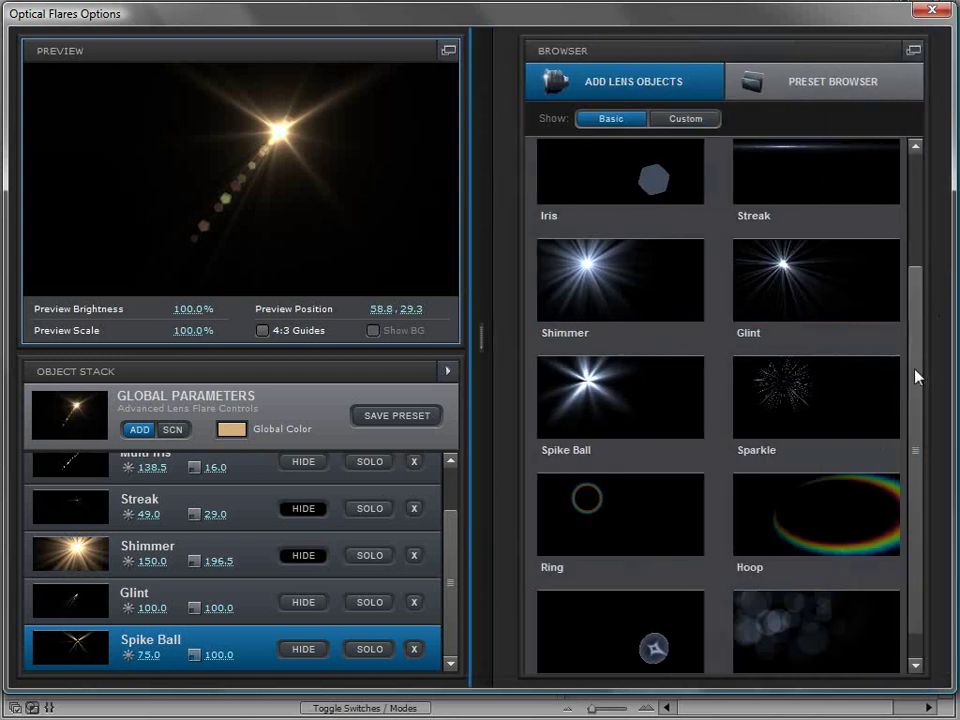
pyautogui.scroll(-1, 918, 376)
pyautogui.click(834, 455)
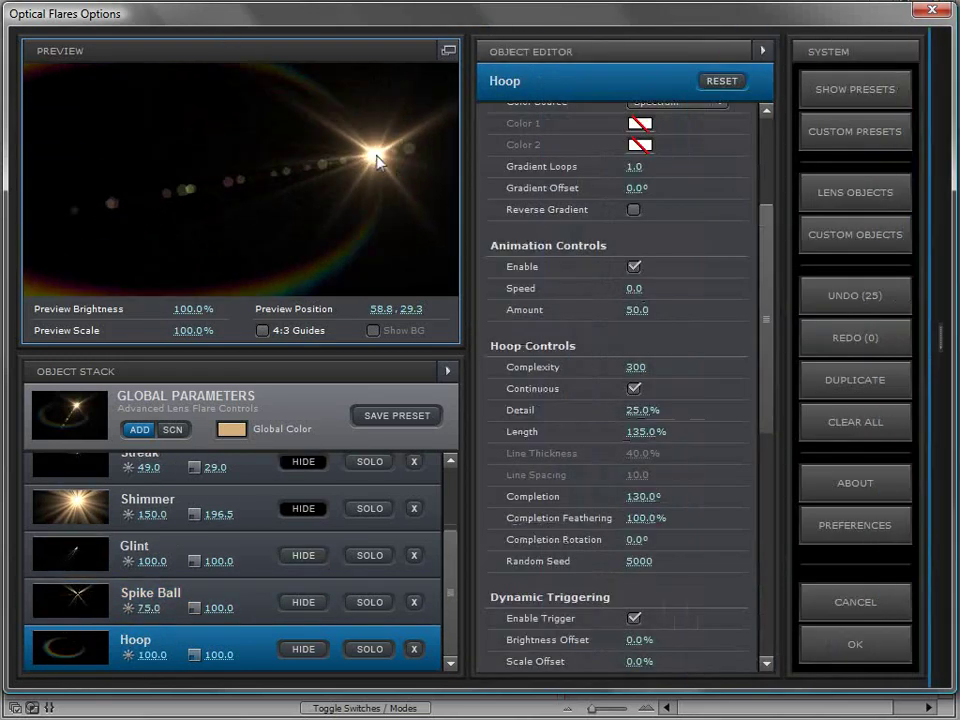
pyautogui.moveTo(377, 162); pyautogui.dragTo(172, 262)
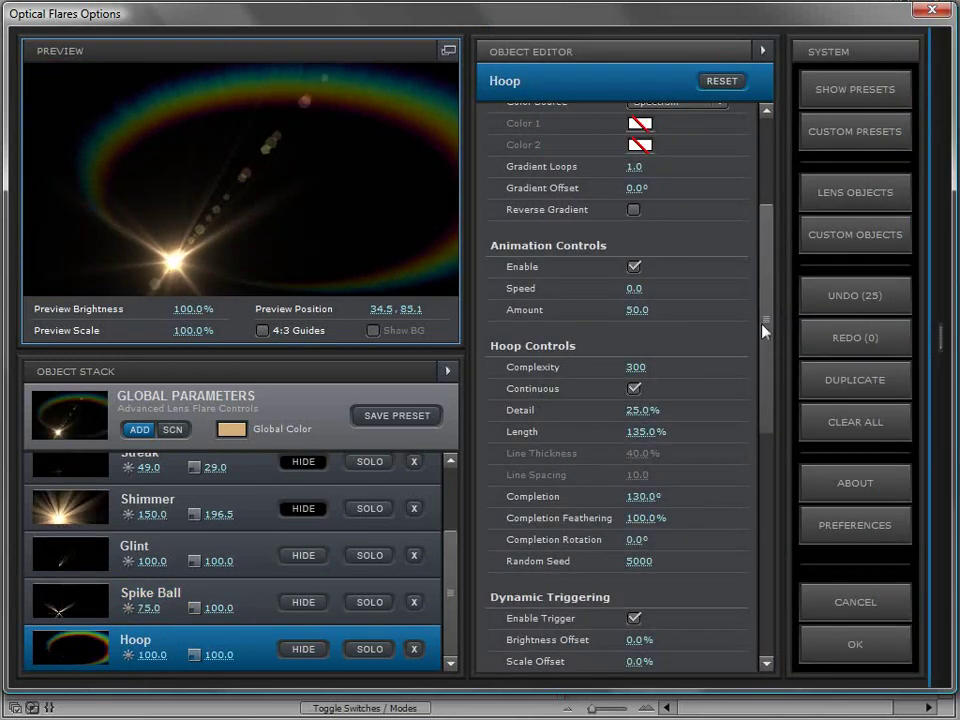
pyautogui.moveTo(763, 330); pyautogui.dragTo(765, 344)
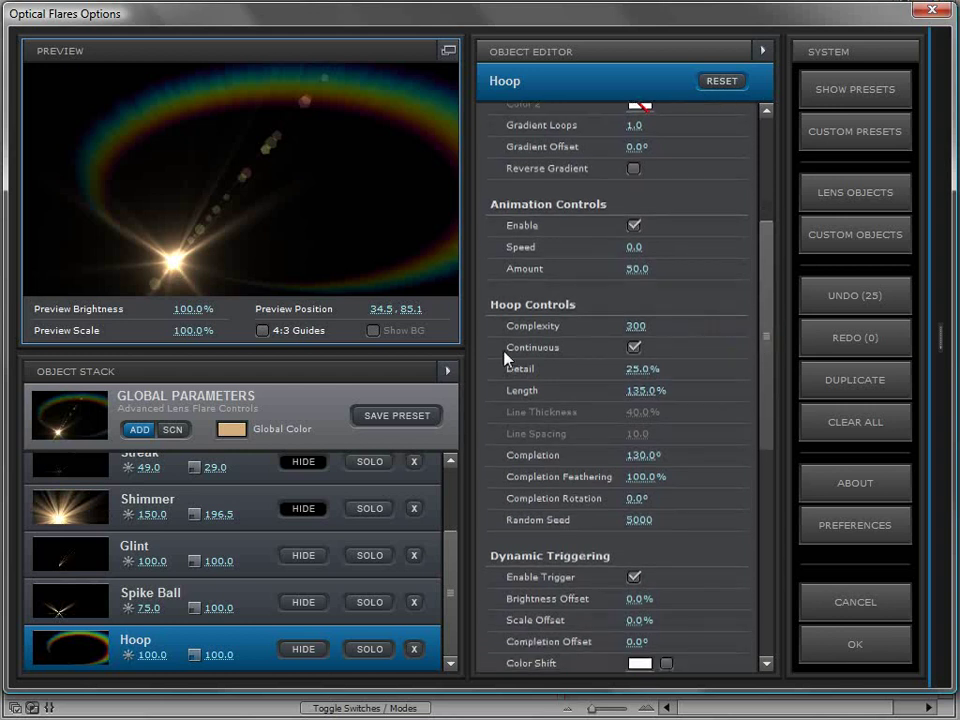
# Step: Turn off Continuous for the Hoop, move the preview light to 31.5, 78.3 and set complexity to 353
pyautogui.click(633, 347)
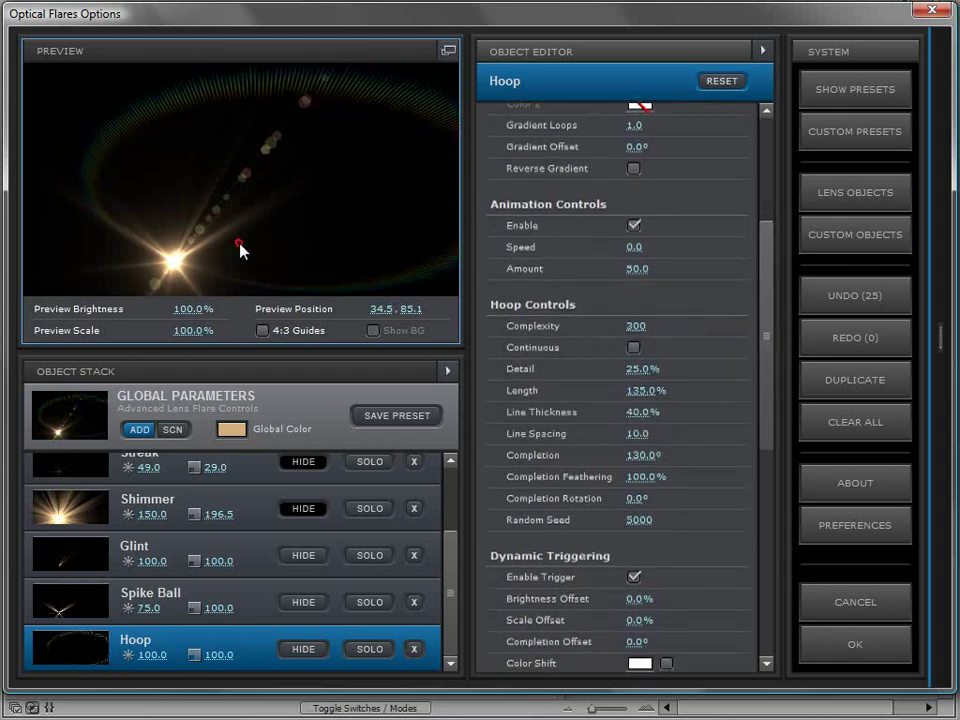
pyautogui.moveTo(239, 244); pyautogui.dragTo(226, 228)
pyautogui.moveTo(640, 326); pyautogui.dragTo(725, 123)
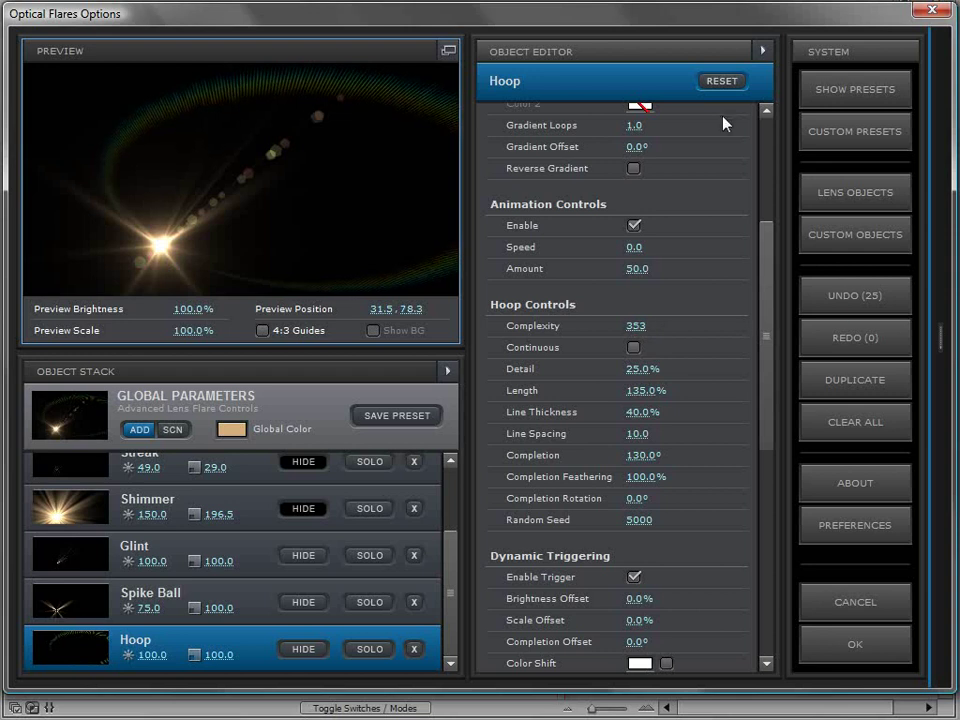
# Step: Inspect the flare in a separate pop-out preview with the light moved to 69.5, 86.4, and close that window
pyautogui.click(449, 51)
pyautogui.moveTo(201, 457); pyautogui.dragTo(495, 448)
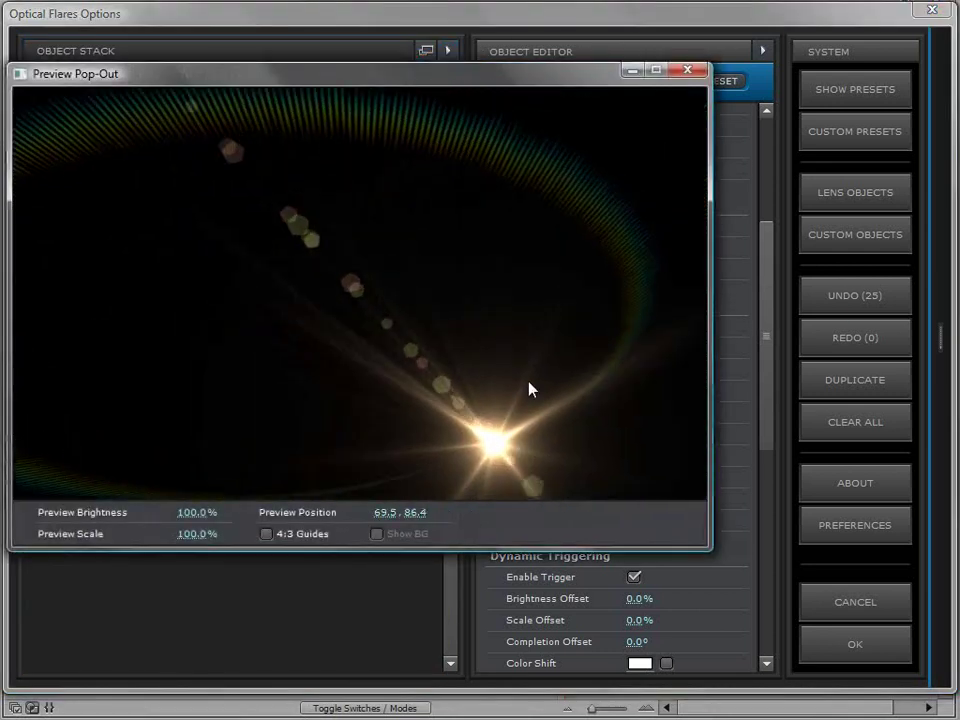
pyautogui.click(687, 69)
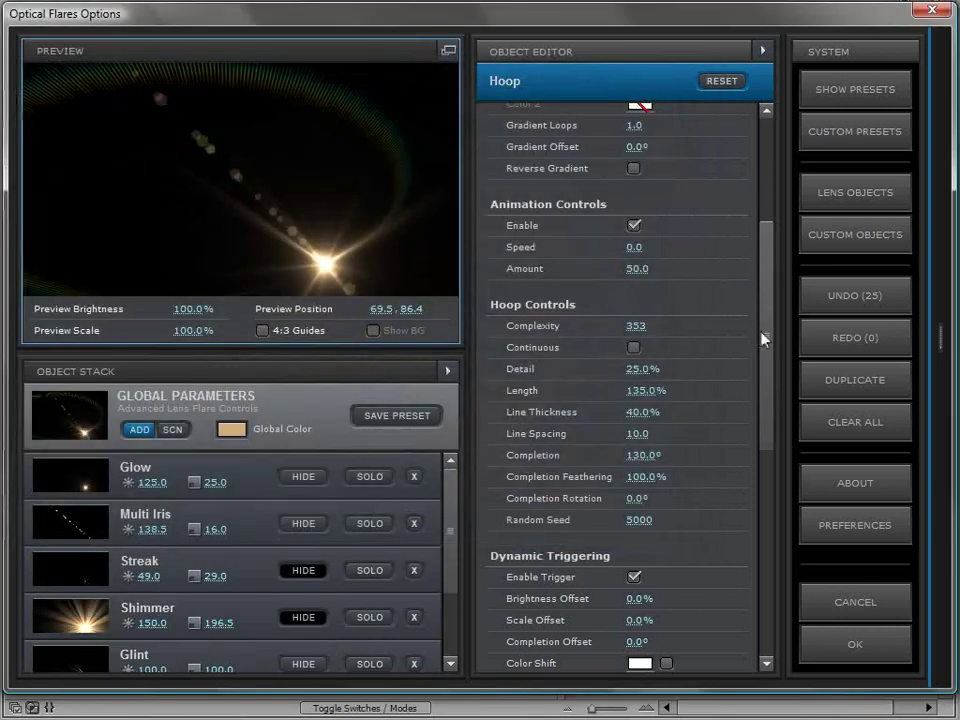
# Step: Set the Hoop's completion to 86.0° and completion feathering to 8.5%, and move the preview light to 59.5, 79.9
pyautogui.scroll(1, 761, 332)
pyautogui.moveTo(643, 468); pyautogui.dragTo(585, 468)
pyautogui.hotkey('ctrl', 'z')
pyautogui.moveTo(645, 484); pyautogui.dragTo(490, 518)
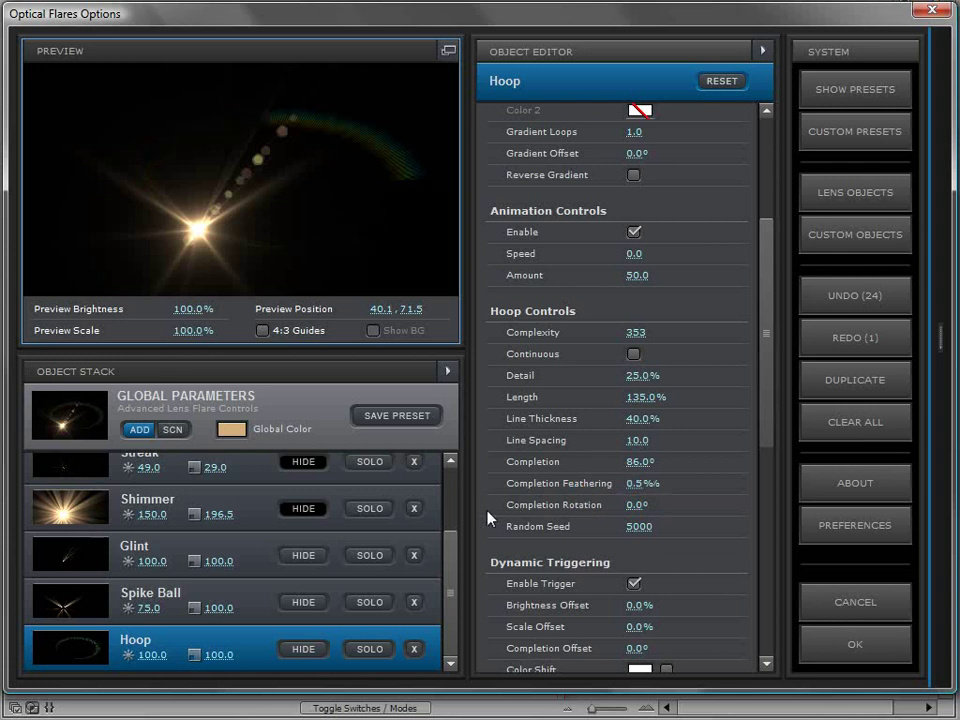
pyautogui.moveTo(260, 241); pyautogui.dragTo(236, 233)
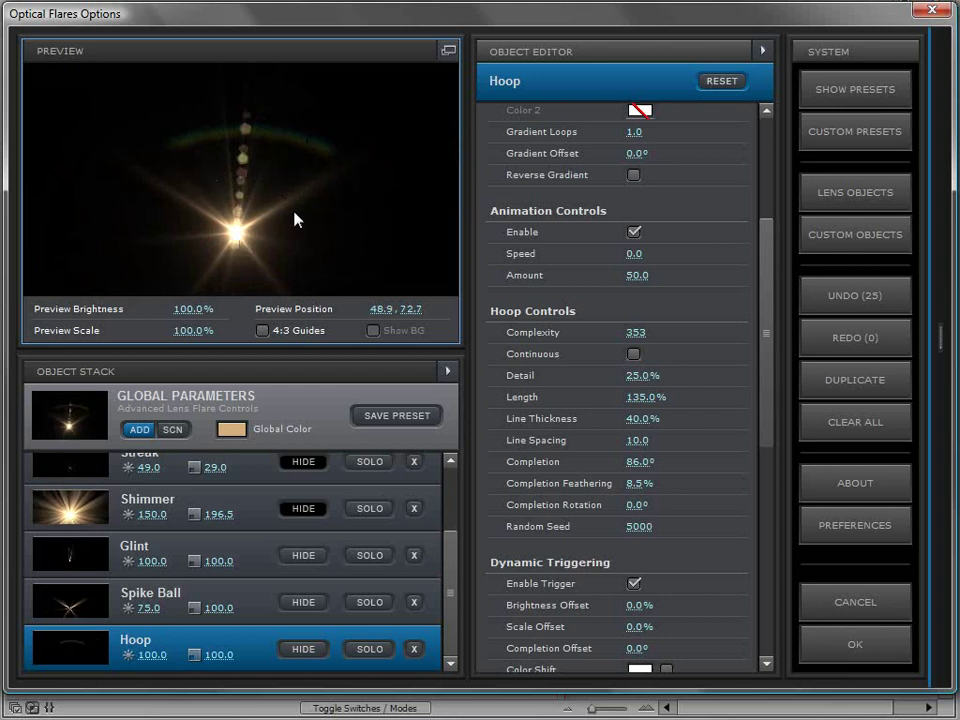
pyautogui.moveTo(295, 219); pyautogui.dragTo(284, 250)
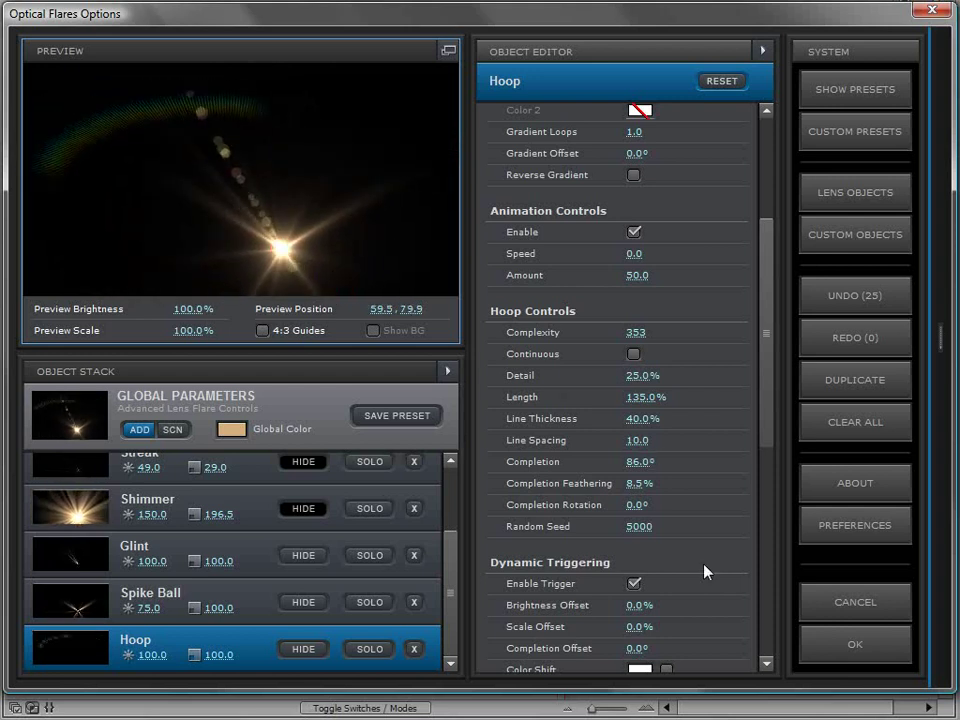
# Step: Set the Hoop's completion feathering to 100.0%, move the preview light to 35.3, 80.3 and turn Continuous on
pyautogui.moveTo(648, 484); pyautogui.dragTo(776, 466)
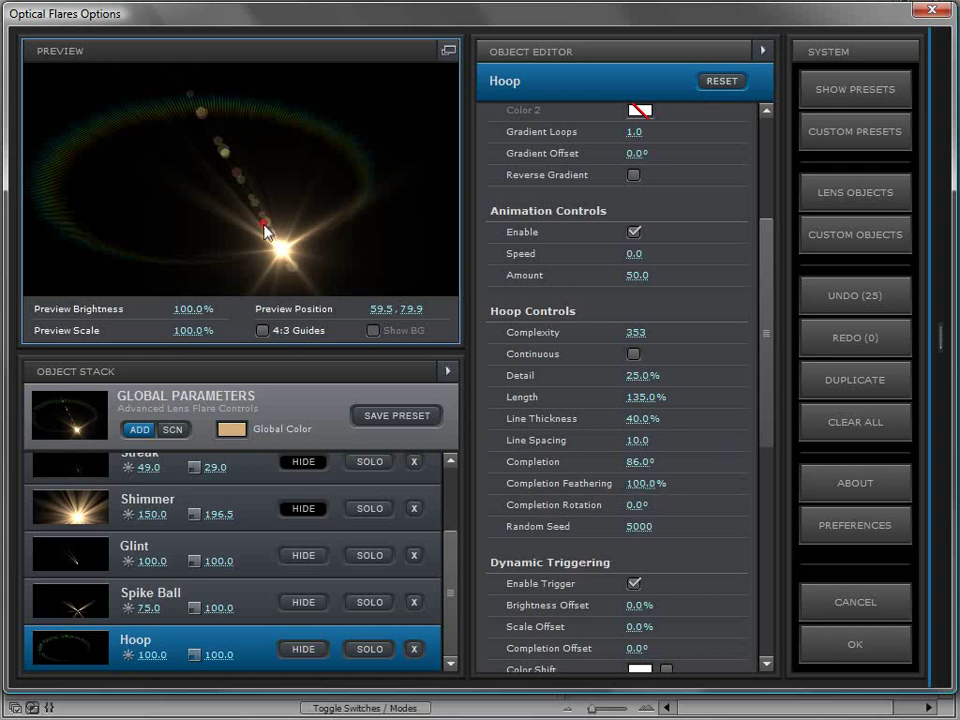
pyautogui.moveTo(266, 232); pyautogui.dragTo(178, 248)
pyautogui.click(634, 355)
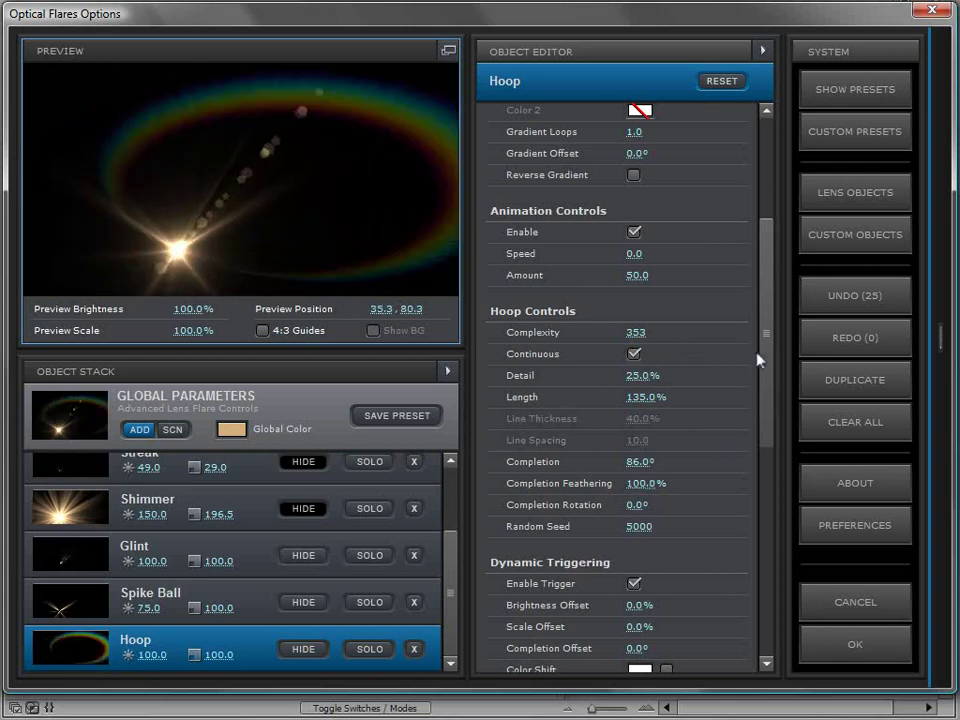
# Step: Set the Hoop's Color 1 to the blue 2E71BB and move the preview light to 38.1, 83.9
pyautogui.moveTo(767, 336); pyautogui.dragTo(762, 272)
pyautogui.click(640, 200)
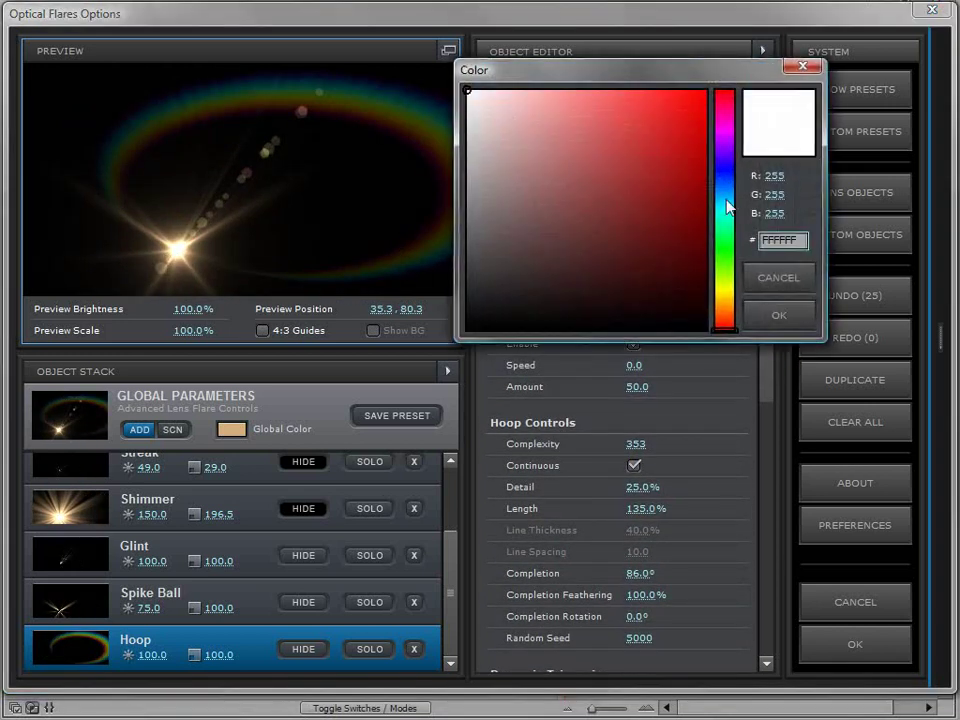
pyautogui.click(724, 192)
pyautogui.click(594, 141)
pyautogui.click(645, 180)
pyautogui.click(647, 153)
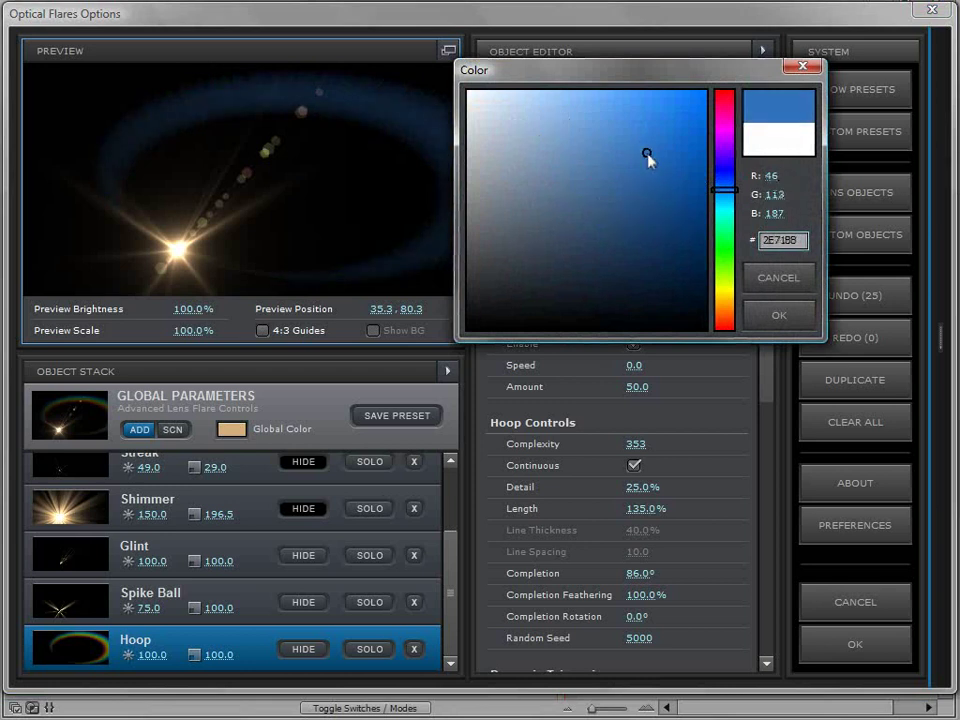
pyautogui.press('Return')
pyautogui.moveTo(178, 250); pyautogui.dragTo(196, 267)
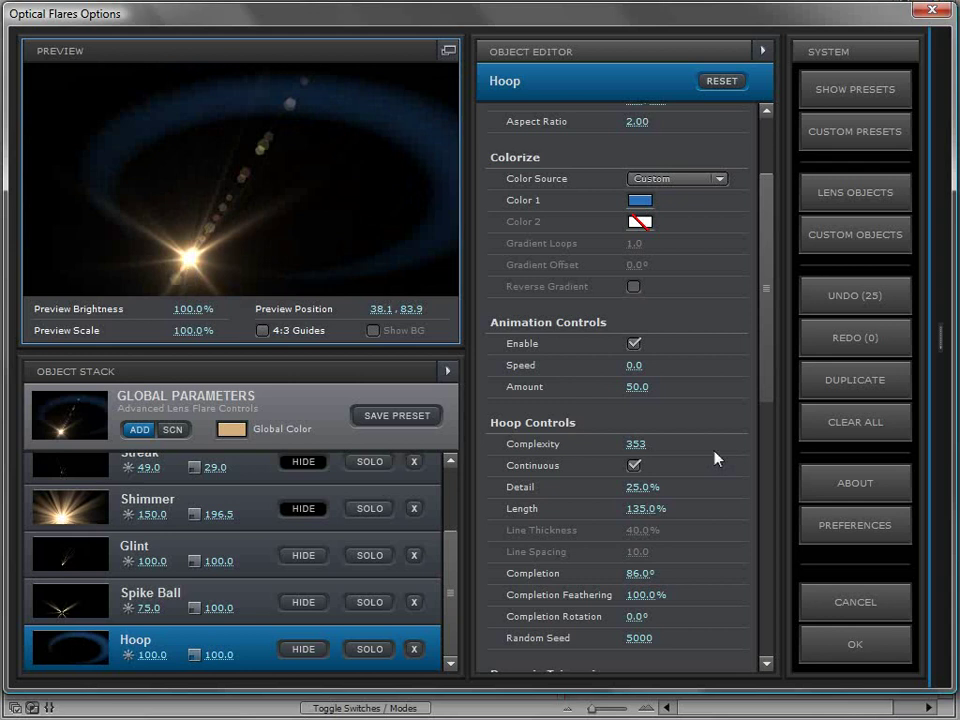
# Step: Set the Hoop's aspect ratio to 1 and move the preview light to 23.9, 27.3
pyautogui.moveTo(764, 392); pyautogui.dragTo(767, 298)
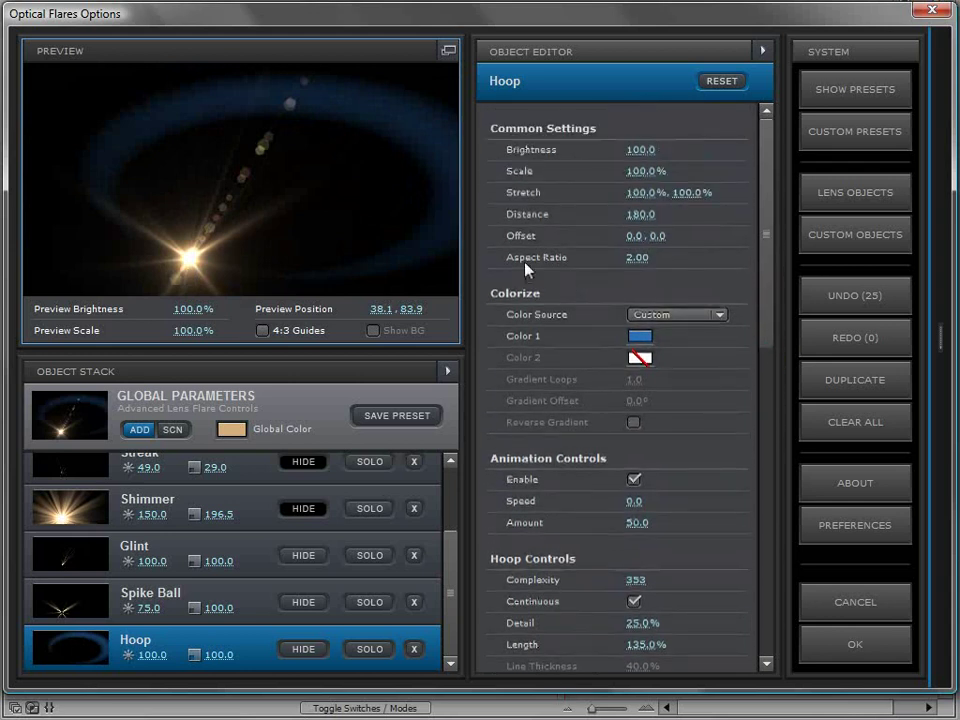
pyautogui.click(643, 258)
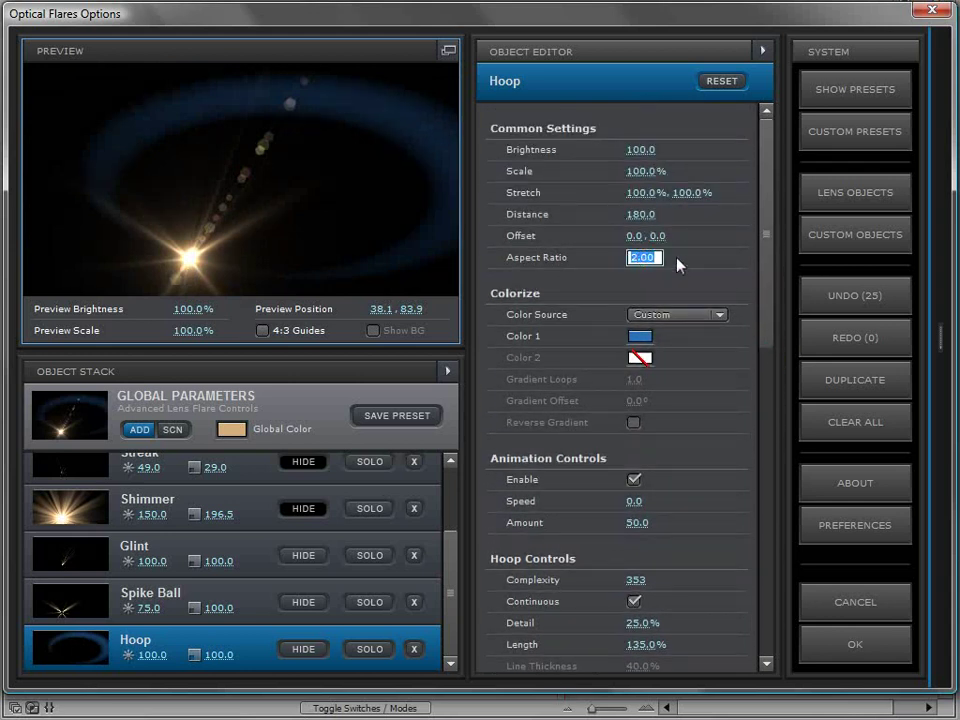
pyautogui.write('1')
pyautogui.press('Return')
pyautogui.moveTo(205, 250); pyautogui.dragTo(128, 127)
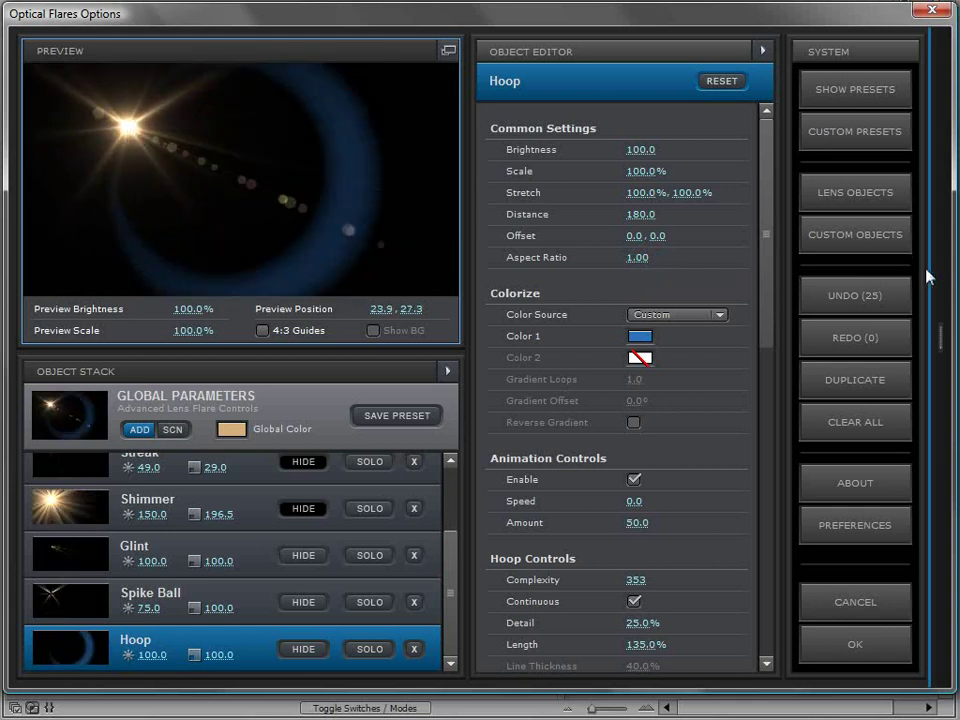
# Step: Add a Lens Orbs object, set its brightness to 107.0 and move the preview light to 14.0, 26.9
pyautogui.click(940, 340)
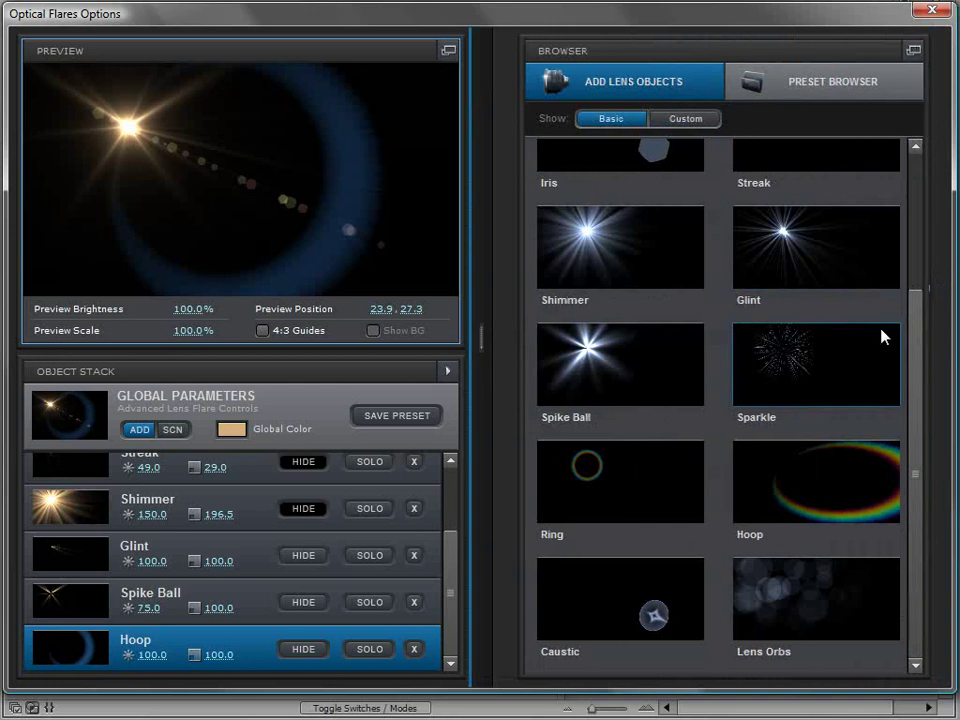
pyautogui.click(798, 610)
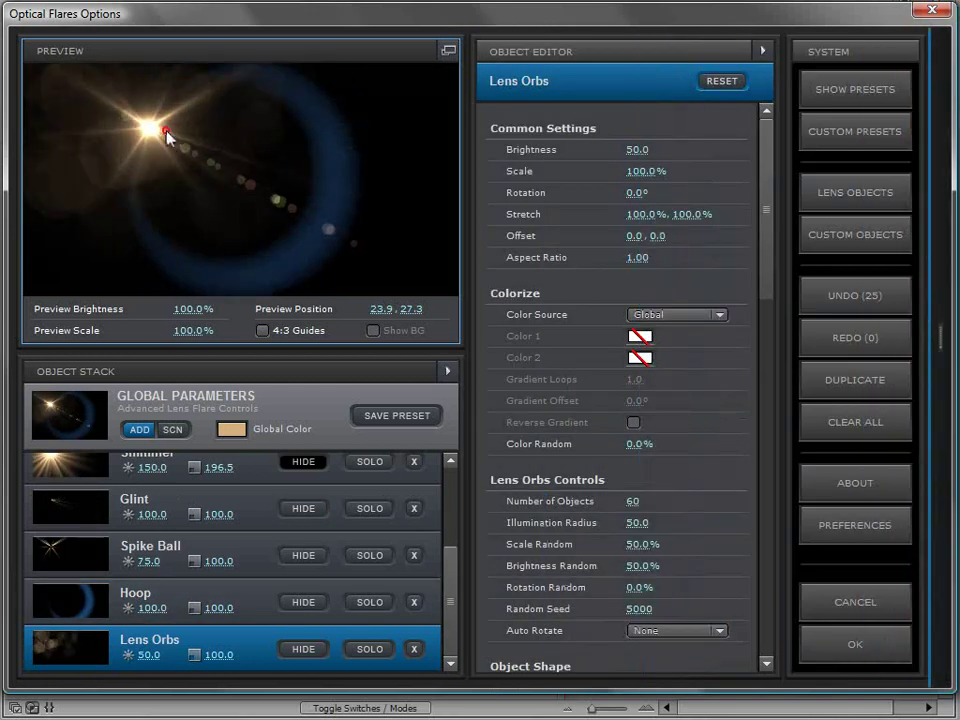
pyautogui.moveTo(165, 127); pyautogui.dragTo(268, 131)
pyautogui.moveTo(150, 658); pyautogui.dragTo(296, 662)
pyautogui.moveTo(306, 204); pyautogui.dragTo(85, 127)
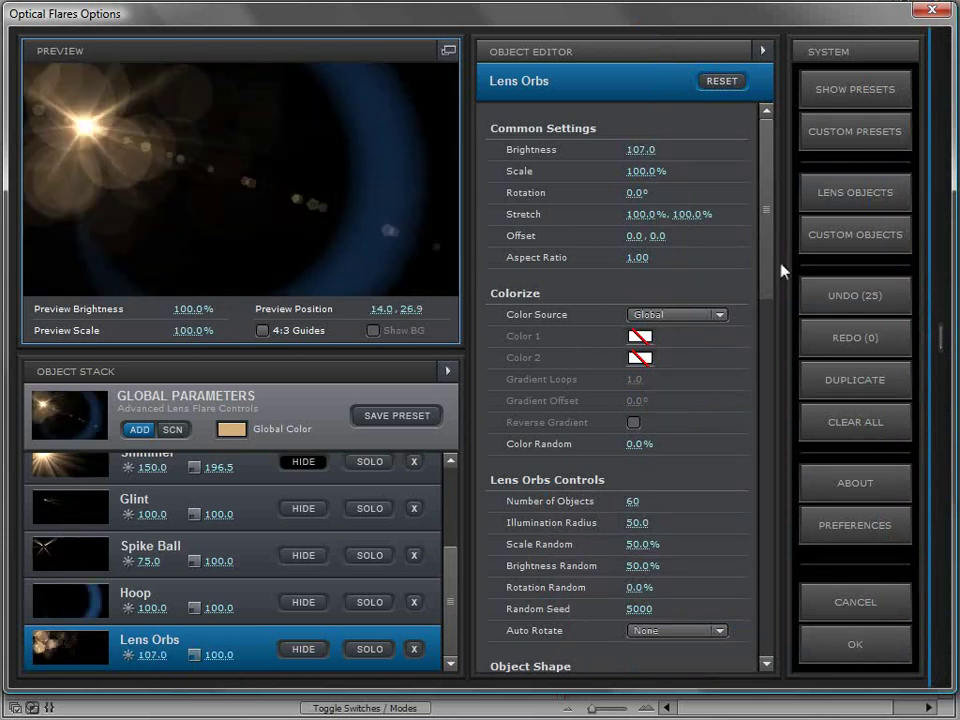
# Step: Set the Lens Orbs' illumination radius to 46.0 and random seed to 5009, and move the preview light to 78.0, 59.8
pyautogui.moveTo(766, 270); pyautogui.dragTo(765, 354)
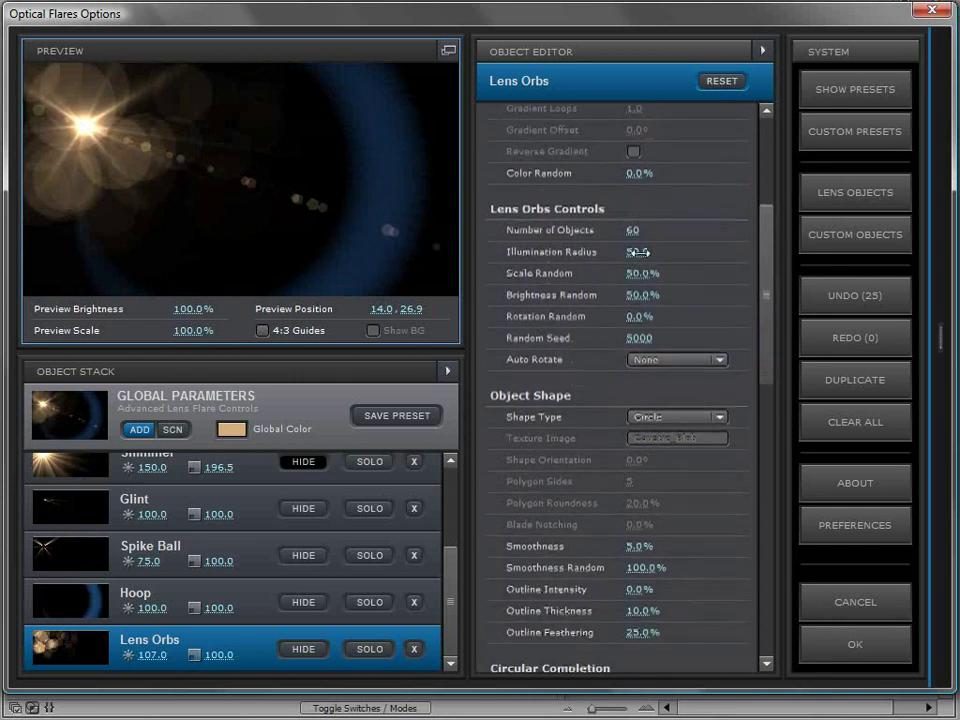
pyautogui.moveTo(638, 252)
pyautogui.mouseDown()
pyautogui.moveTo(640, 230)
pyautogui.moveTo(643, 268)
pyautogui.moveTo(643, 240)
pyautogui.mouseUp()
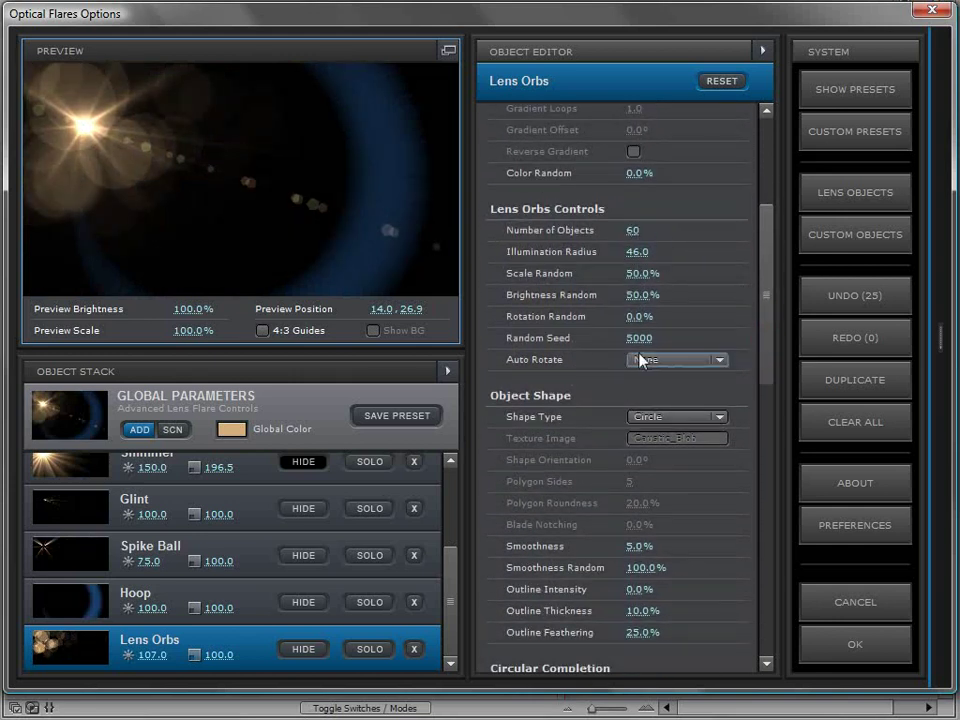
pyautogui.moveTo(640, 338); pyautogui.dragTo(664, 339)
pyautogui.moveTo(272, 156); pyautogui.dragTo(385, 225)
# Step: Duplicate the Lens Orbs and give the copy random seed 5012, scale 6.0%, brightness 148.0 and 240 objects
pyautogui.click(800, 372)
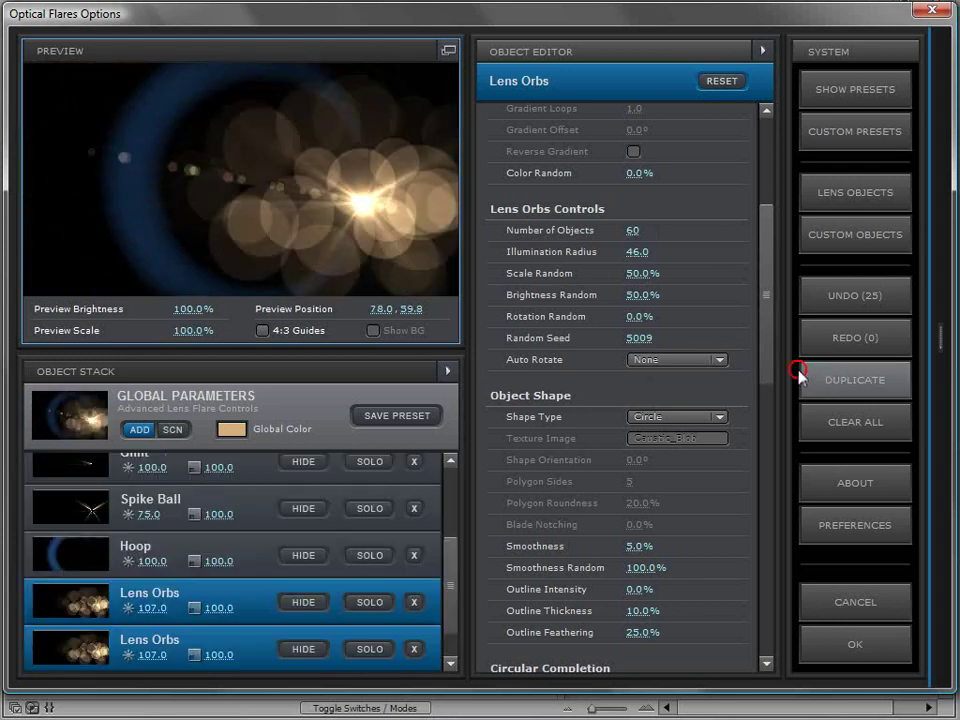
pyautogui.moveTo(638, 338); pyautogui.dragTo(644, 337)
pyautogui.moveTo(767, 343); pyautogui.dragTo(757, 215)
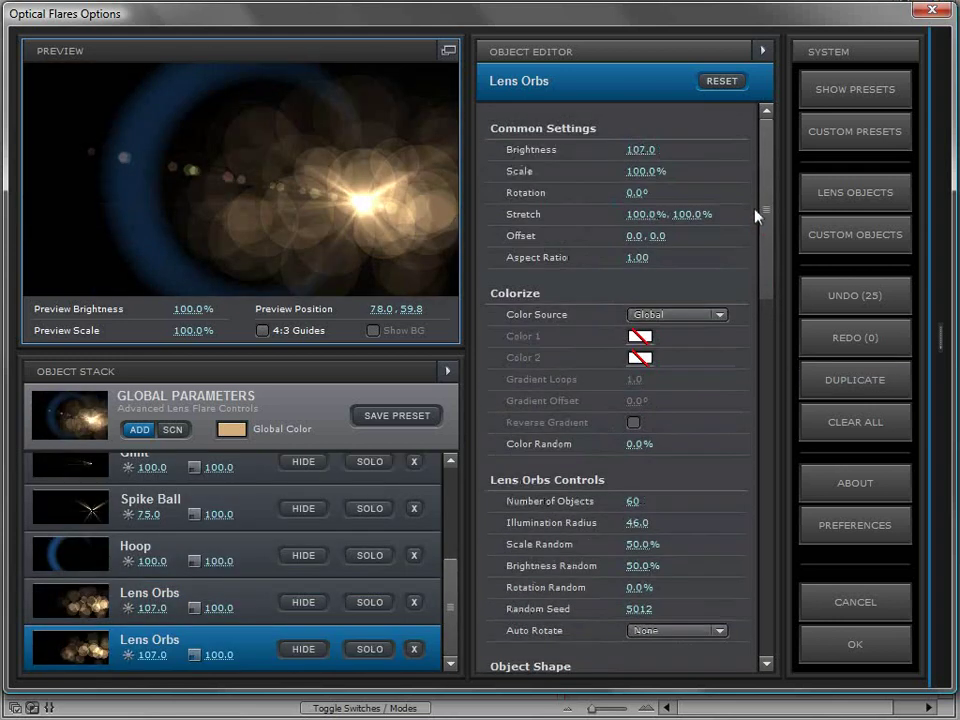
pyautogui.moveTo(626, 171); pyautogui.dragTo(500, 212)
pyautogui.moveTo(632, 149); pyautogui.dragTo(645, 148)
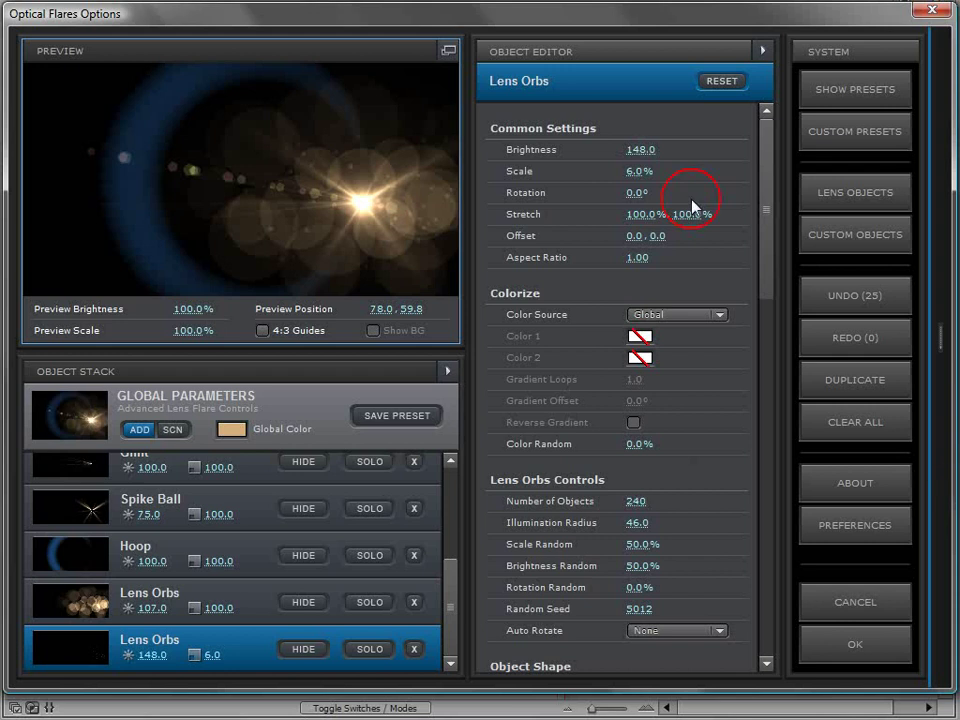
# Step: Move the preview light to 75.4, 83.5 and delete both Lens Orbs from the object stack
pyautogui.moveTo(358, 205); pyautogui.dragTo(352, 259)
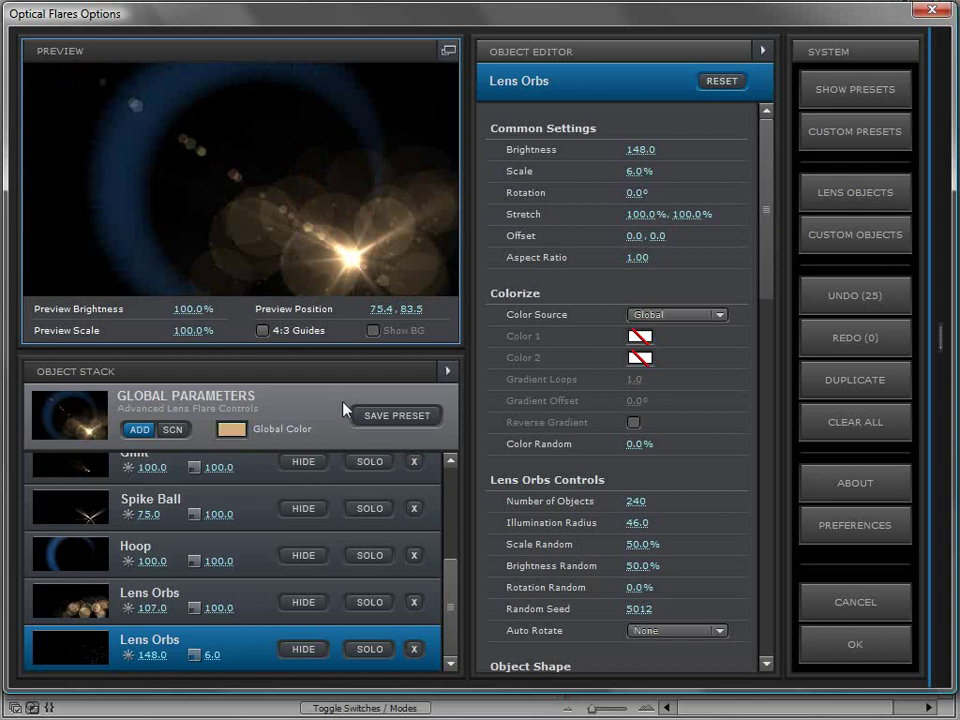
pyautogui.click(415, 603)
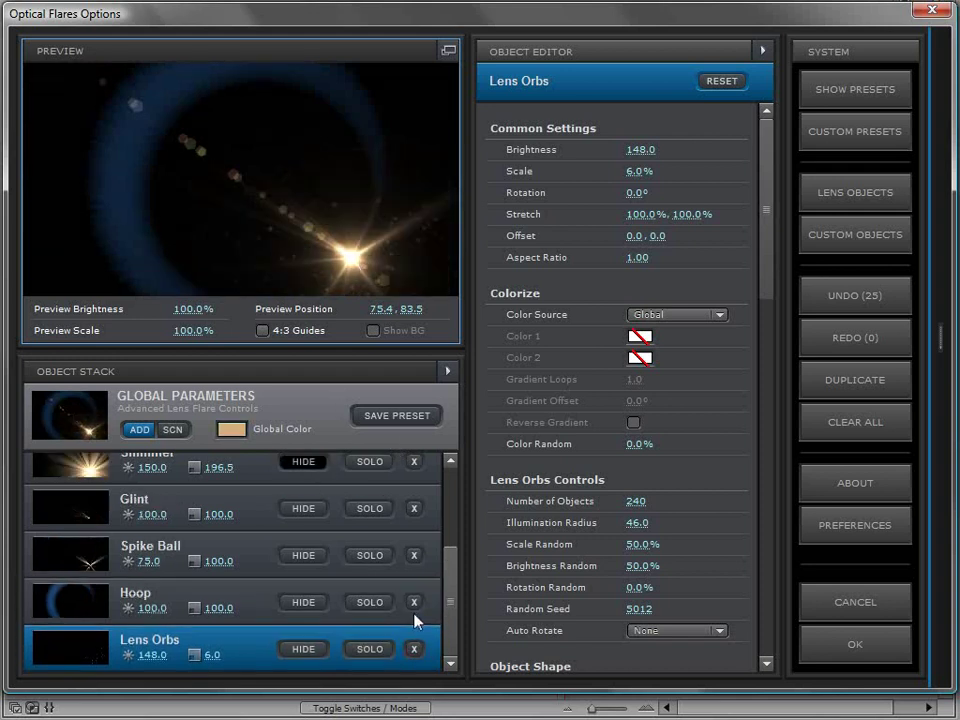
pyautogui.click(415, 651)
# Step: Add a Caustic lens object with 146.5% ring brightness and 101.5% core scale, hide the Hoop and move the preview light to 67.9, 28.9
pyautogui.click(939, 345)
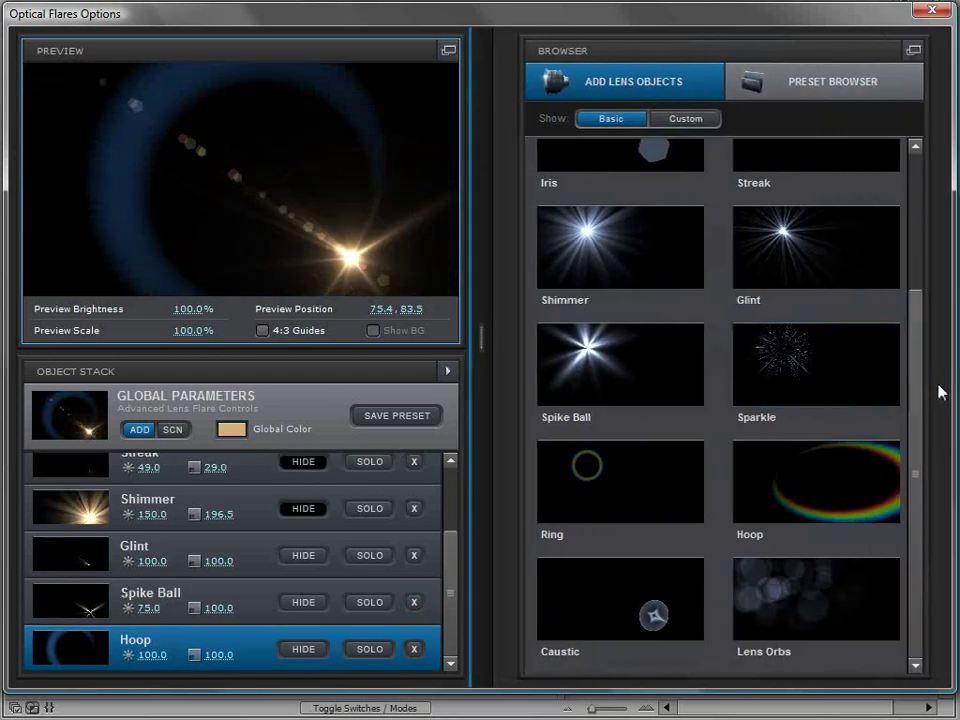
pyautogui.click(620, 625)
pyautogui.moveTo(264, 205); pyautogui.dragTo(108, 243)
pyautogui.click(303, 602)
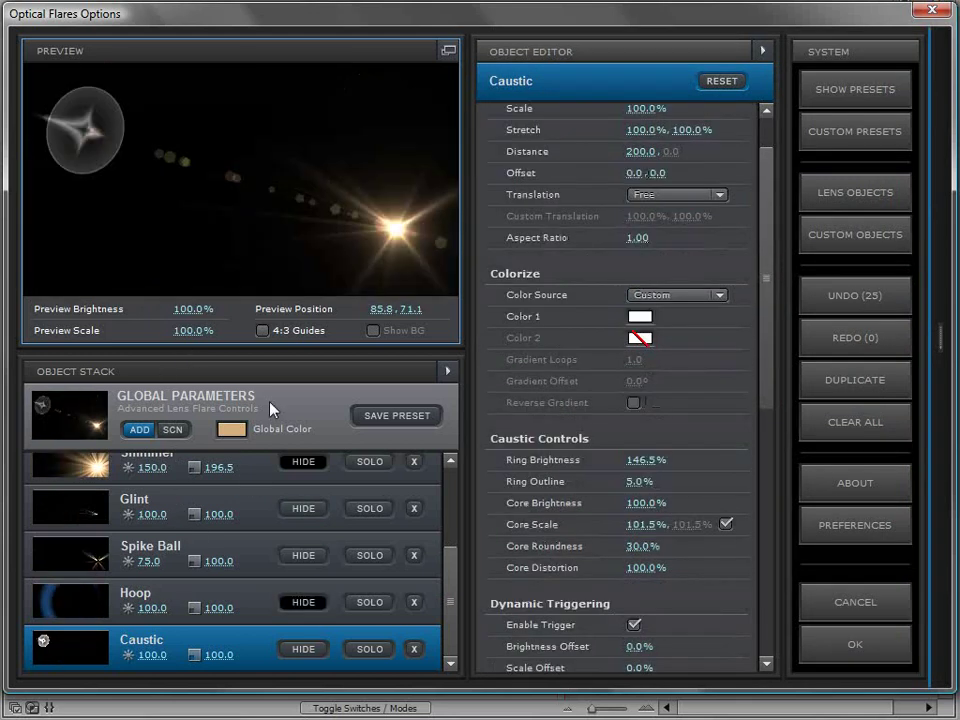
pyautogui.moveTo(285, 175); pyautogui.dragTo(320, 138)
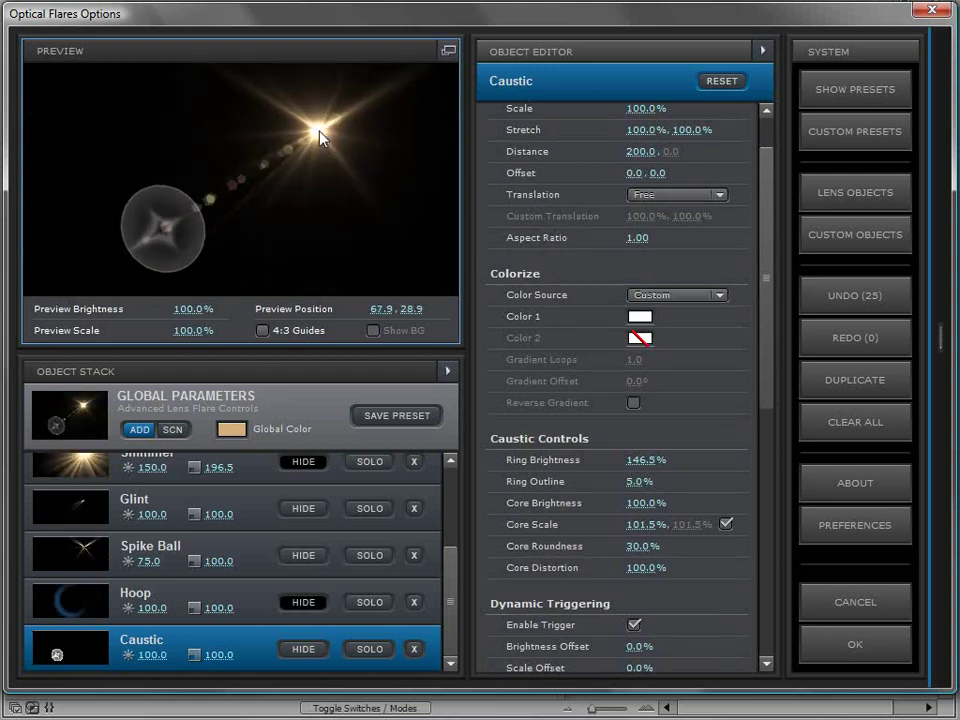